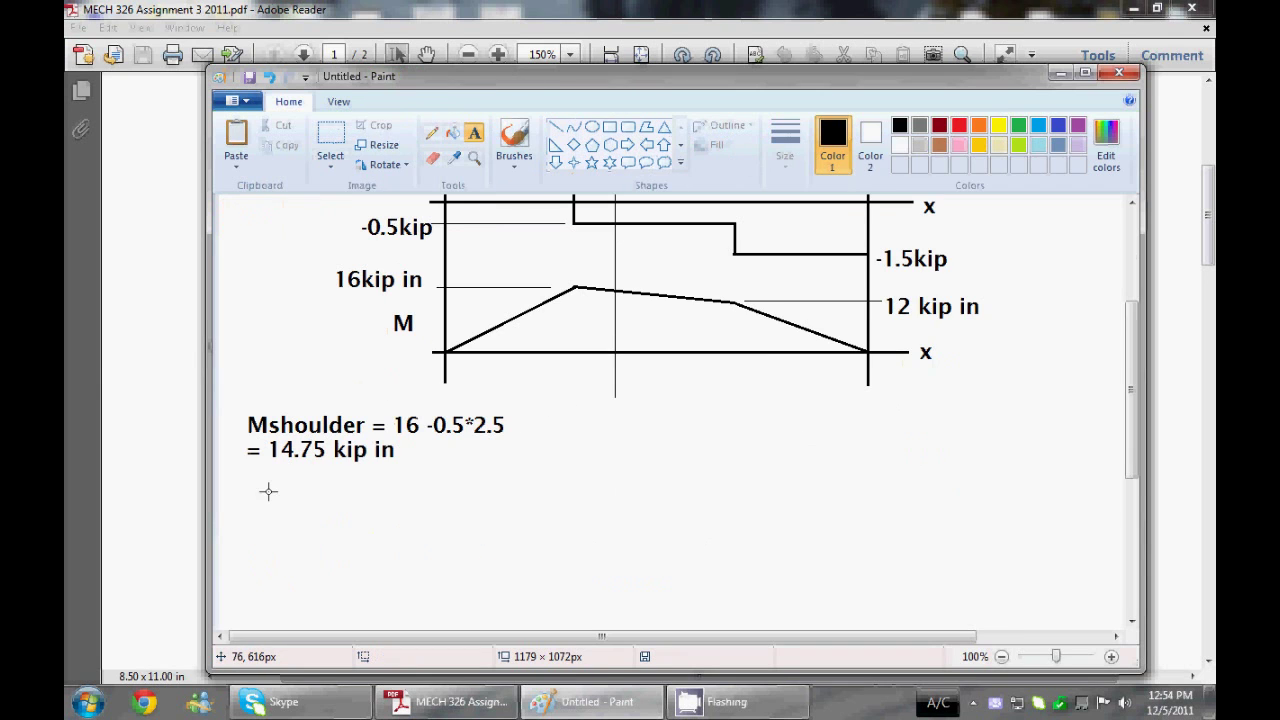
# Start a 'D =' line below the 14.75 kip in result and bring up the problem PDF
pyautogui.click(246, 488)
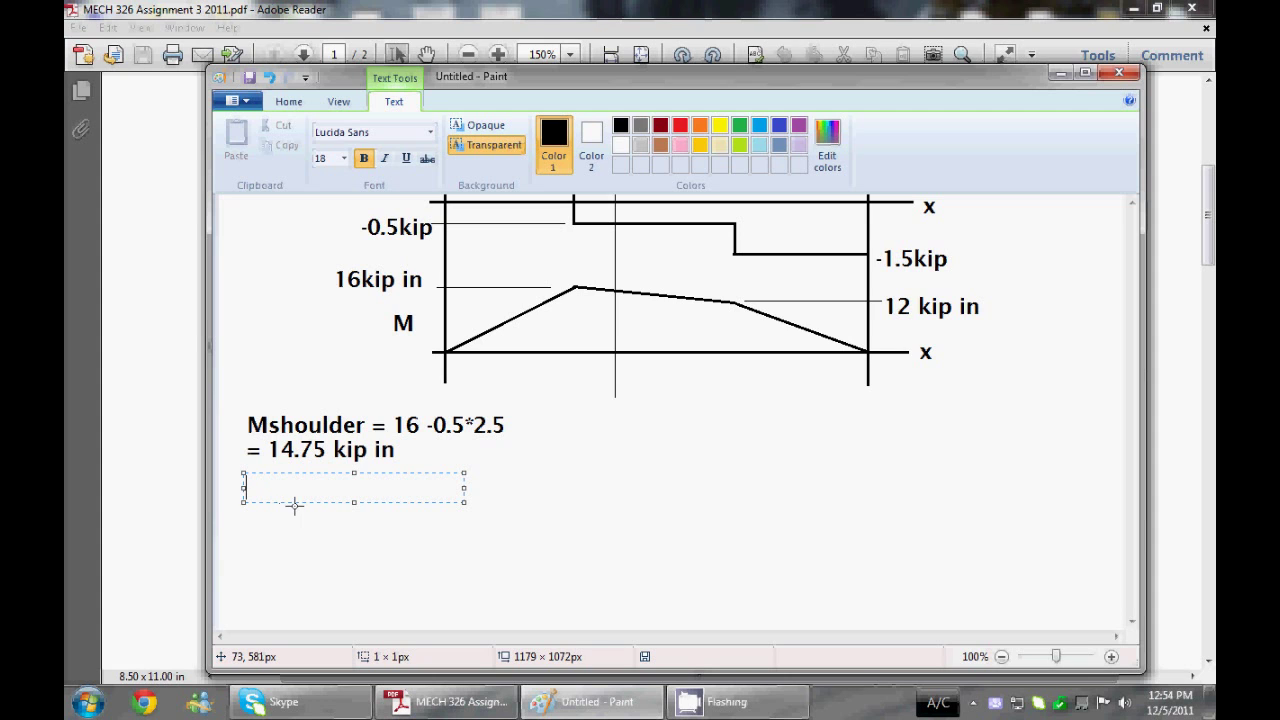
pyautogui.write('D =')
pyautogui.hotkey('alt', 'Tab')
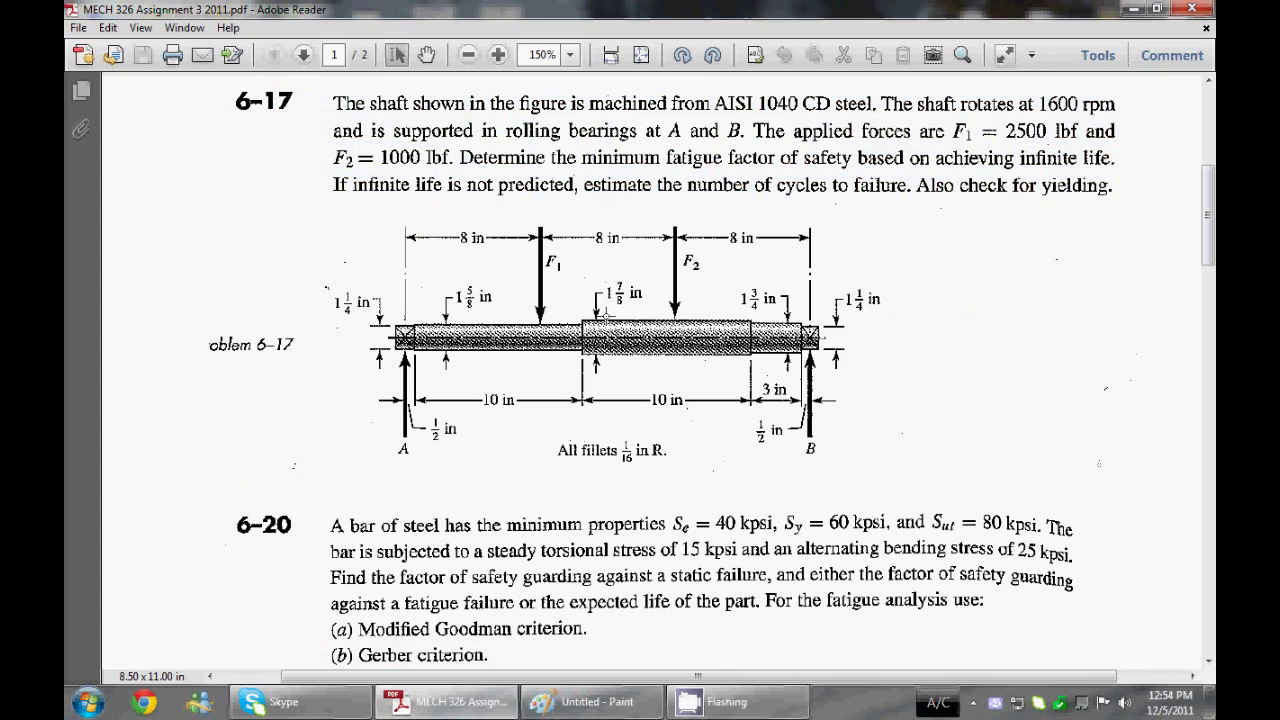
# Bring the Paint worksheet back in front of the assignment PDF
pyautogui.click(597, 701)
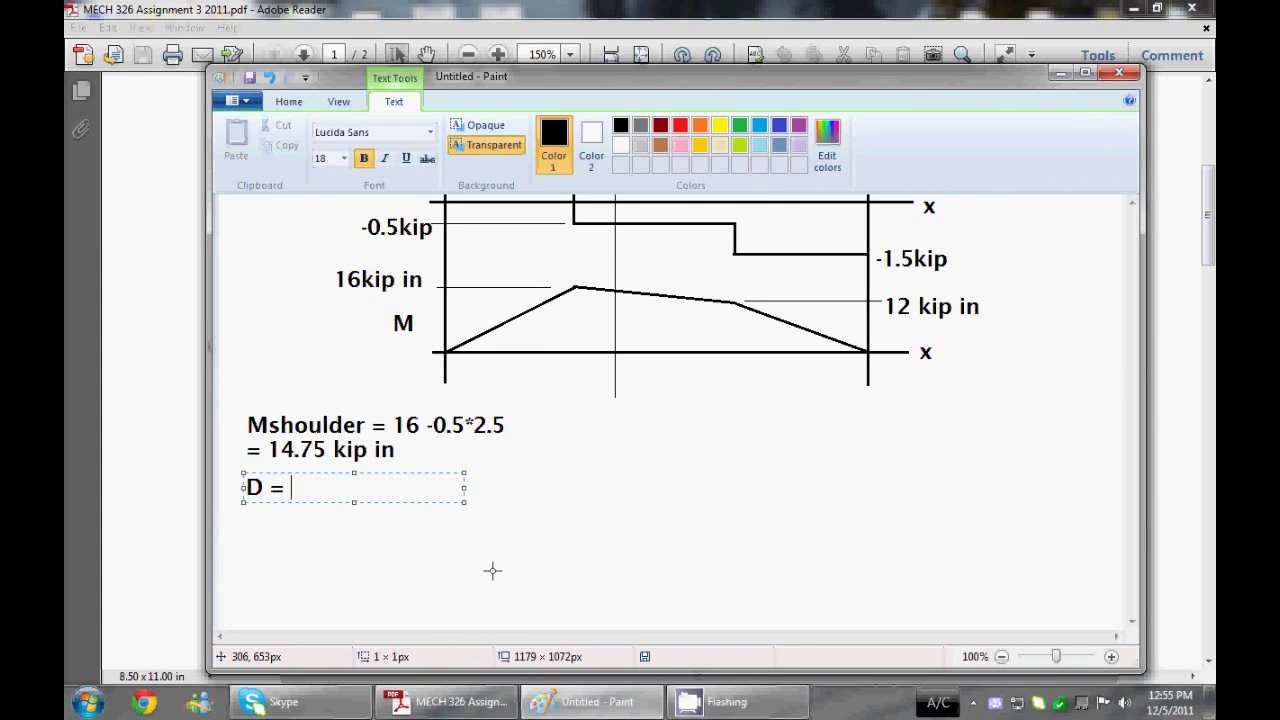
# List the shaft dimensions D = 1.875", d = 1.625" and r = 0.0625" on separate lines
pyautogui.write('1.875"')
pyautogui.press('Return')
pyautogui.write('d')
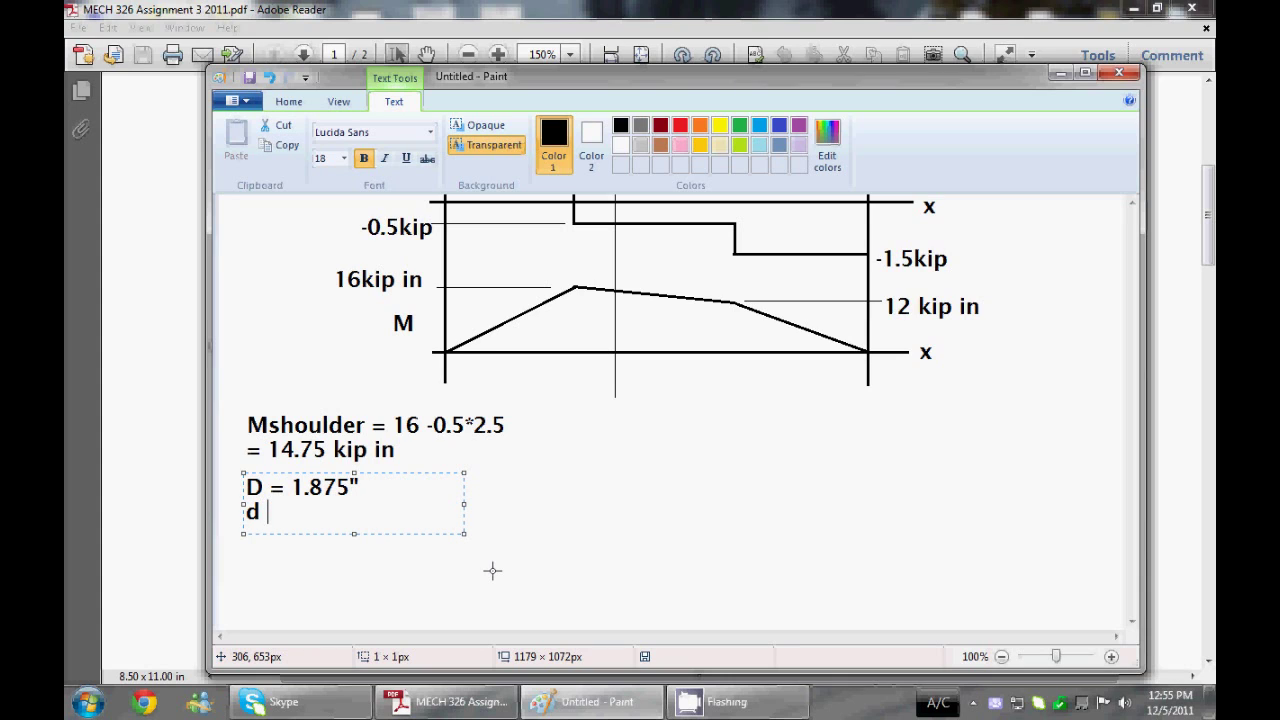
pyautogui.write(' =')
pyautogui.moveTo(648, 78)
pyautogui.mouseDown()
pyautogui.moveTo(660, 443)
pyautogui.moveTo(655, 116)
pyautogui.mouseUp()
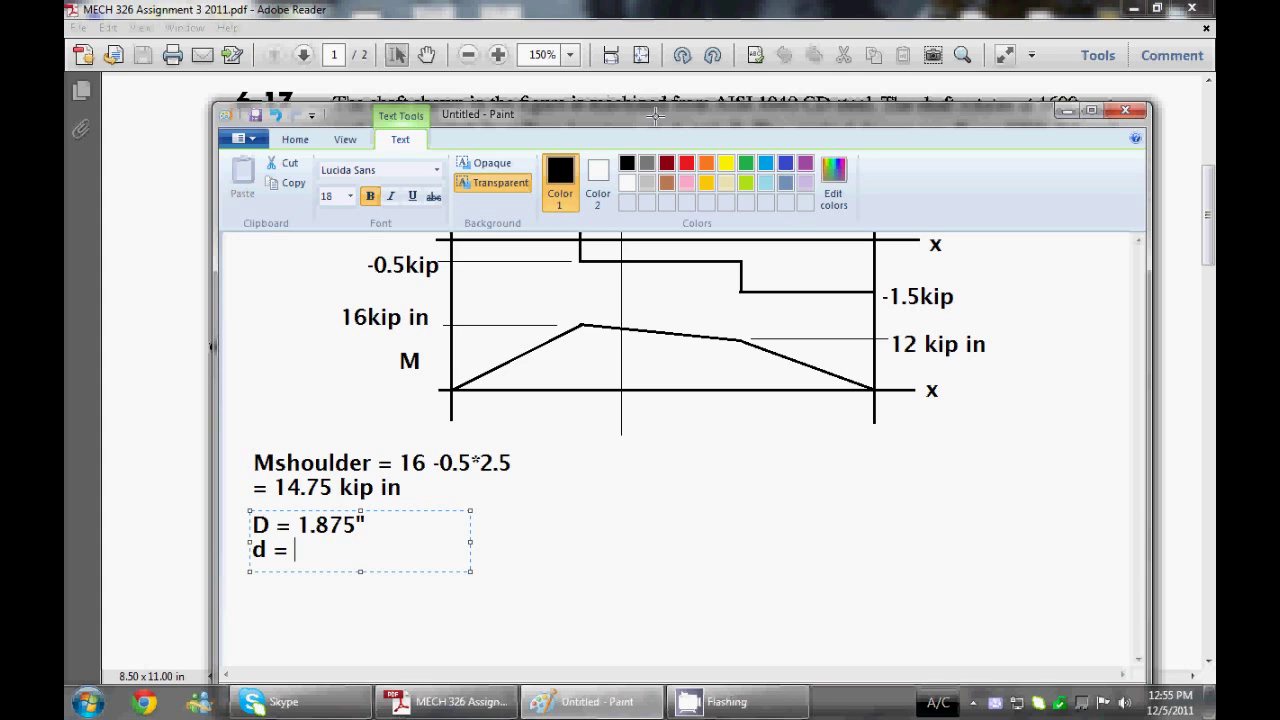
pyautogui.write('1.625"')
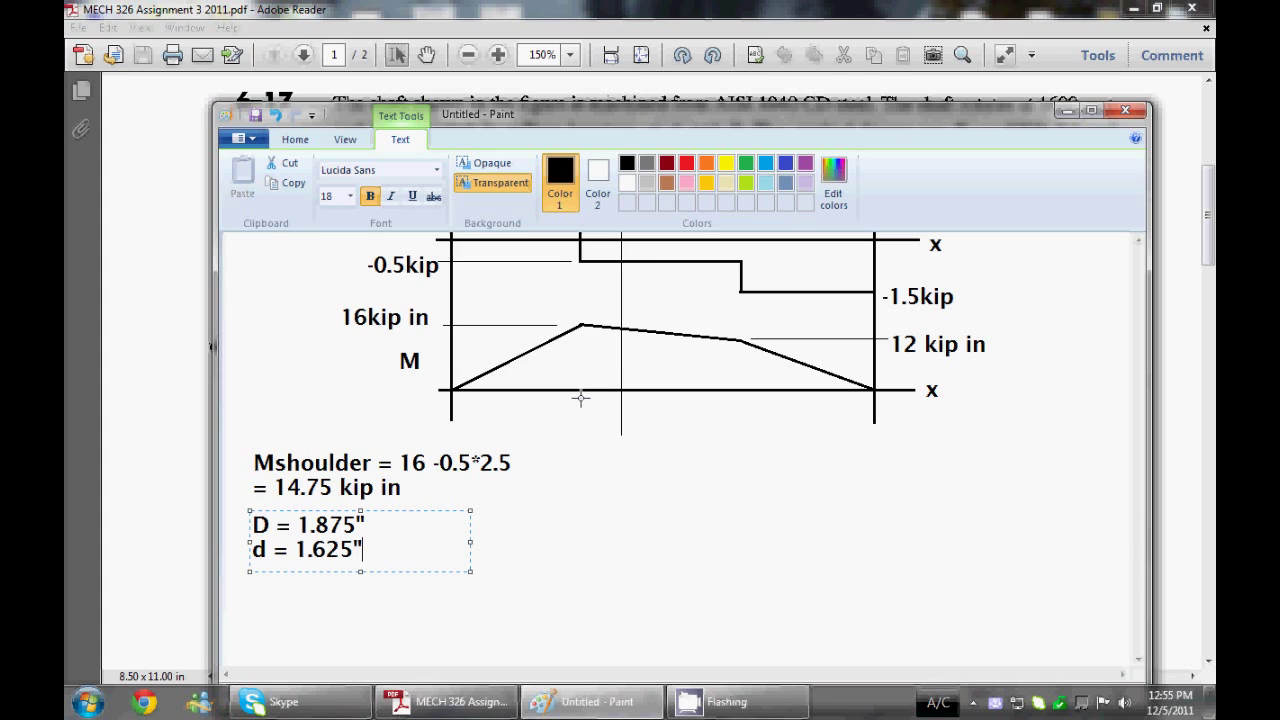
pyautogui.press('Return')
pyautogui.write('r')
pyautogui.moveTo(675, 114)
pyautogui.mouseDown()
pyautogui.moveTo(664, 517)
pyautogui.moveTo(635, 104)
pyautogui.mouseUp()
pyautogui.write('= ')
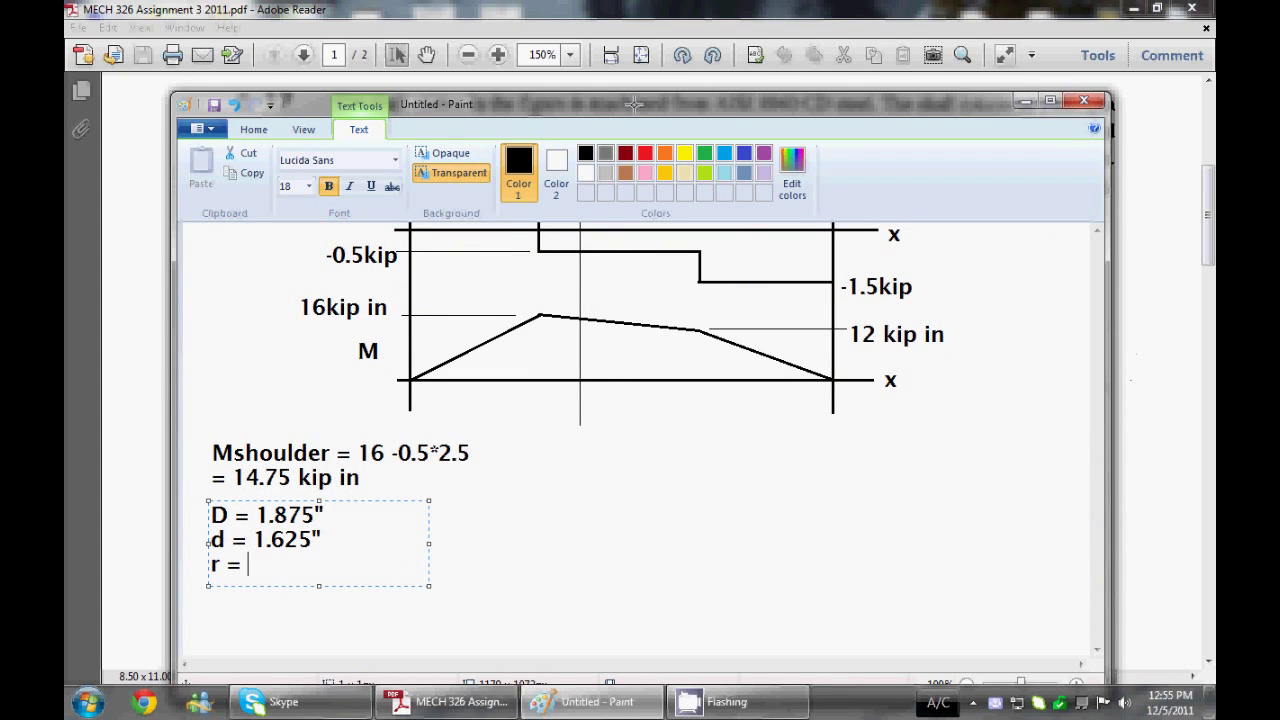
pyautogui.write('0.0675"')
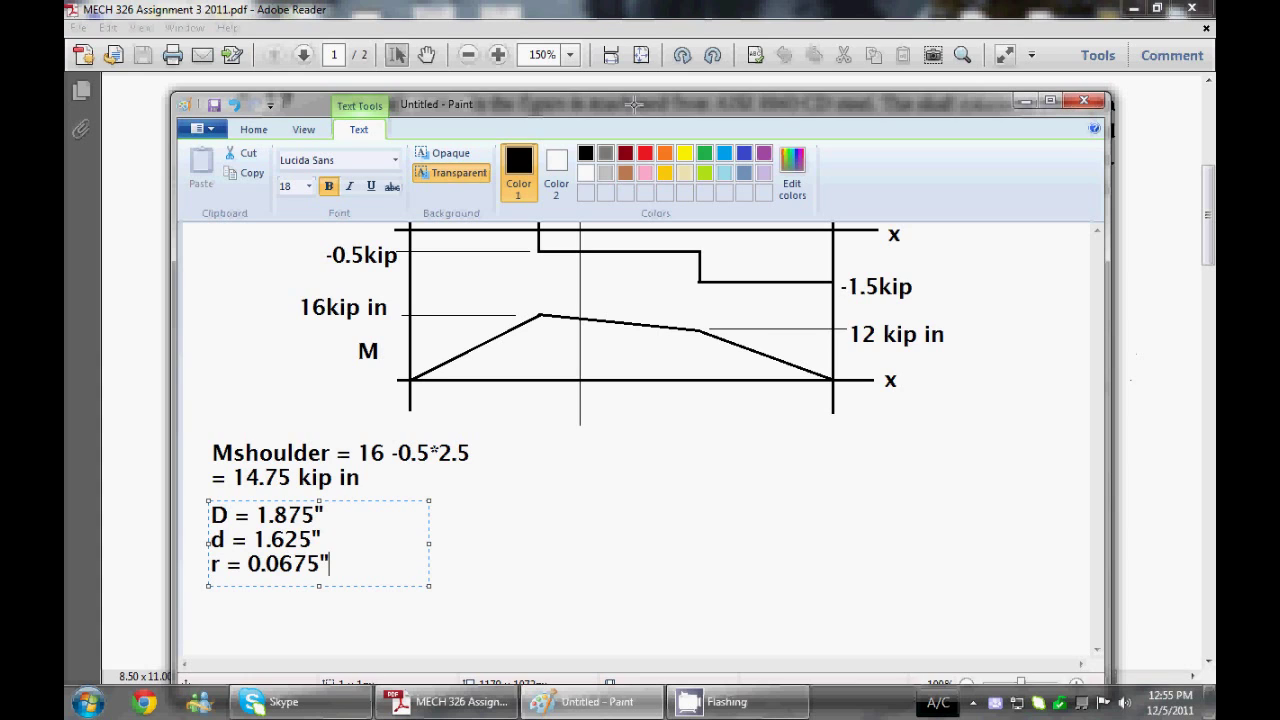
pyautogui.press('BackSpace')
pyautogui.press('BackSpace')
pyautogui.press('BackSpace')
pyautogui.write('25"')
# Add D/d = 1.15 and r/d = 0.038 beside the dimensions, with Kt = 2.05 to the right
pyautogui.click(616, 562)
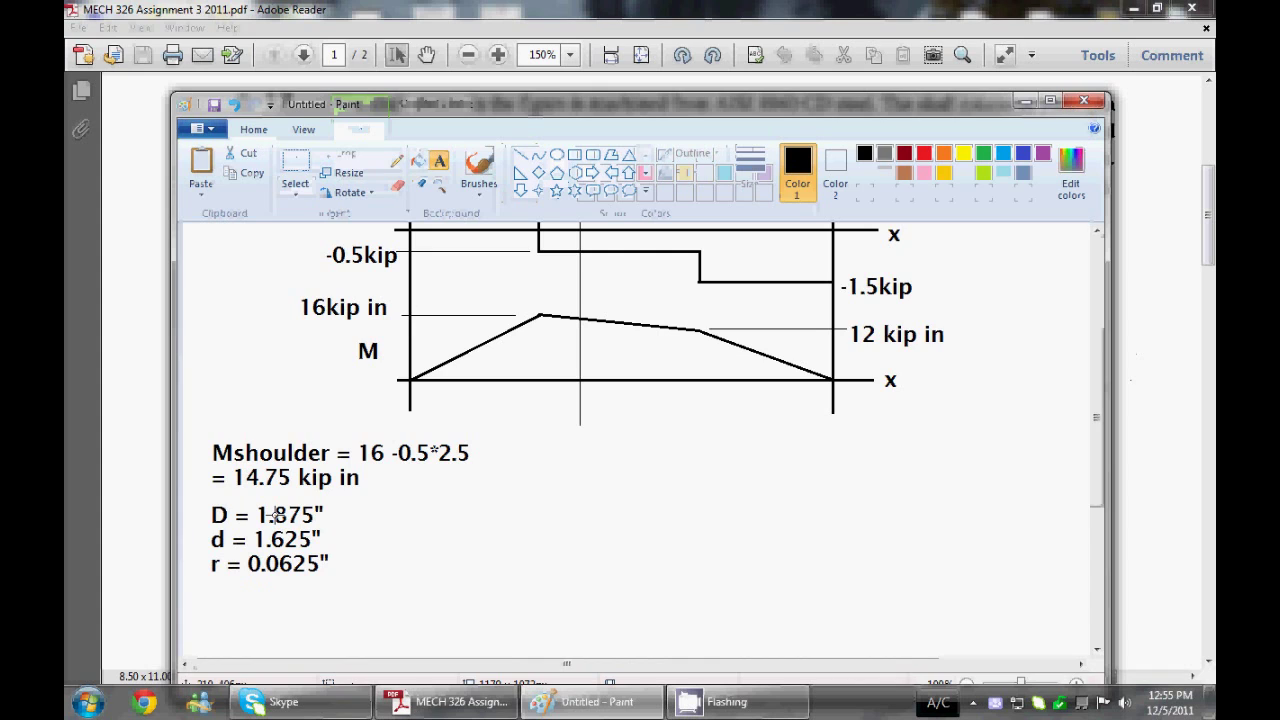
pyautogui.click(406, 512)
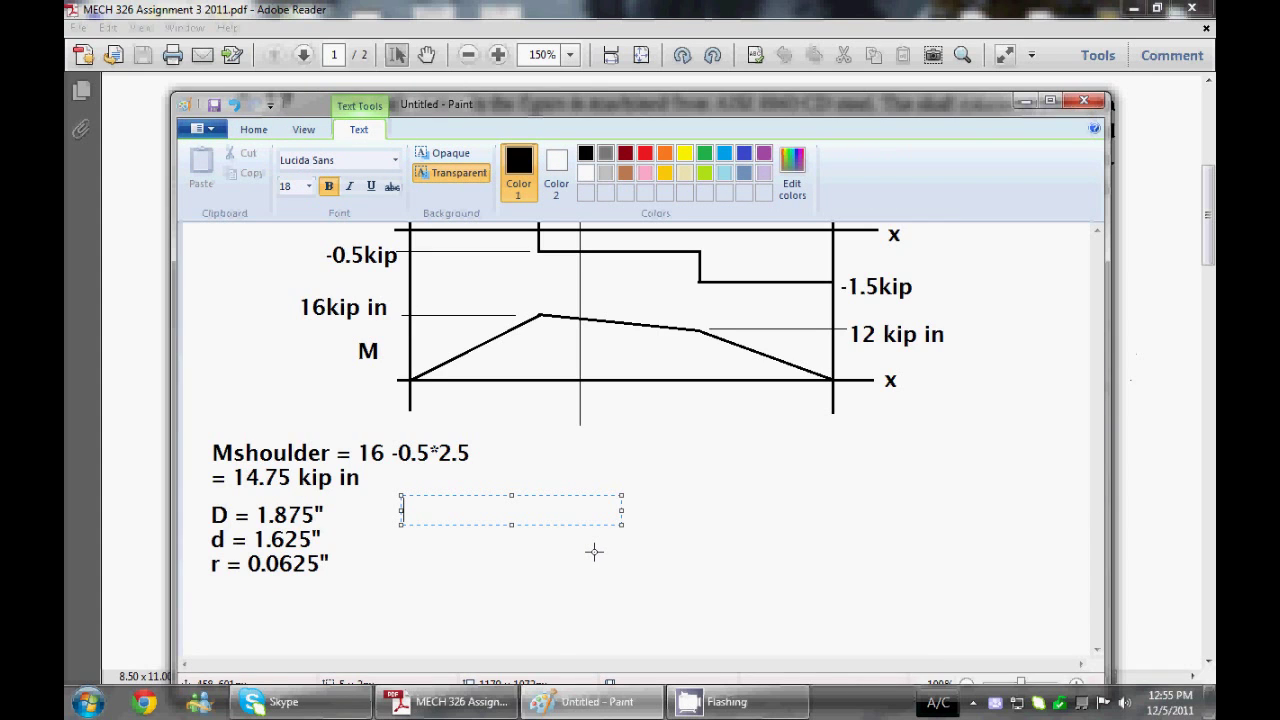
pyautogui.write('D/d =')
pyautogui.write('1')
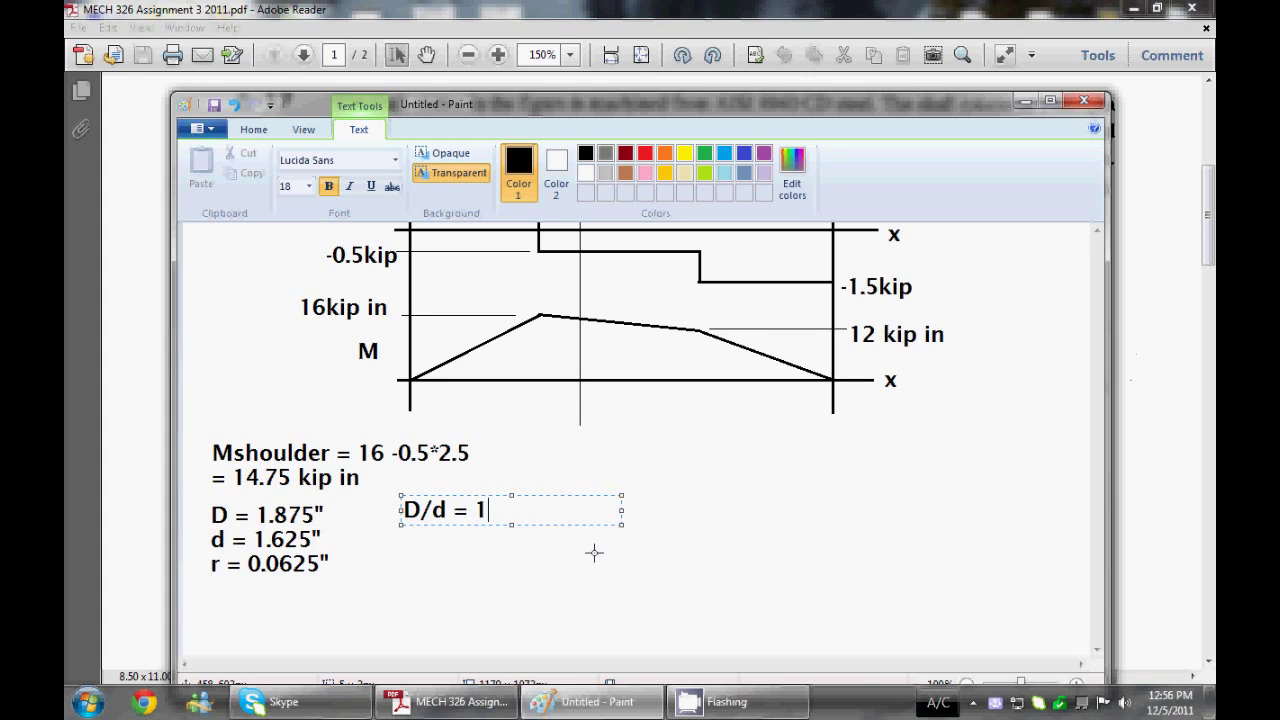
pyautogui.write('.15')
pyautogui.press('Return')
pyautogui.write('r/d =')
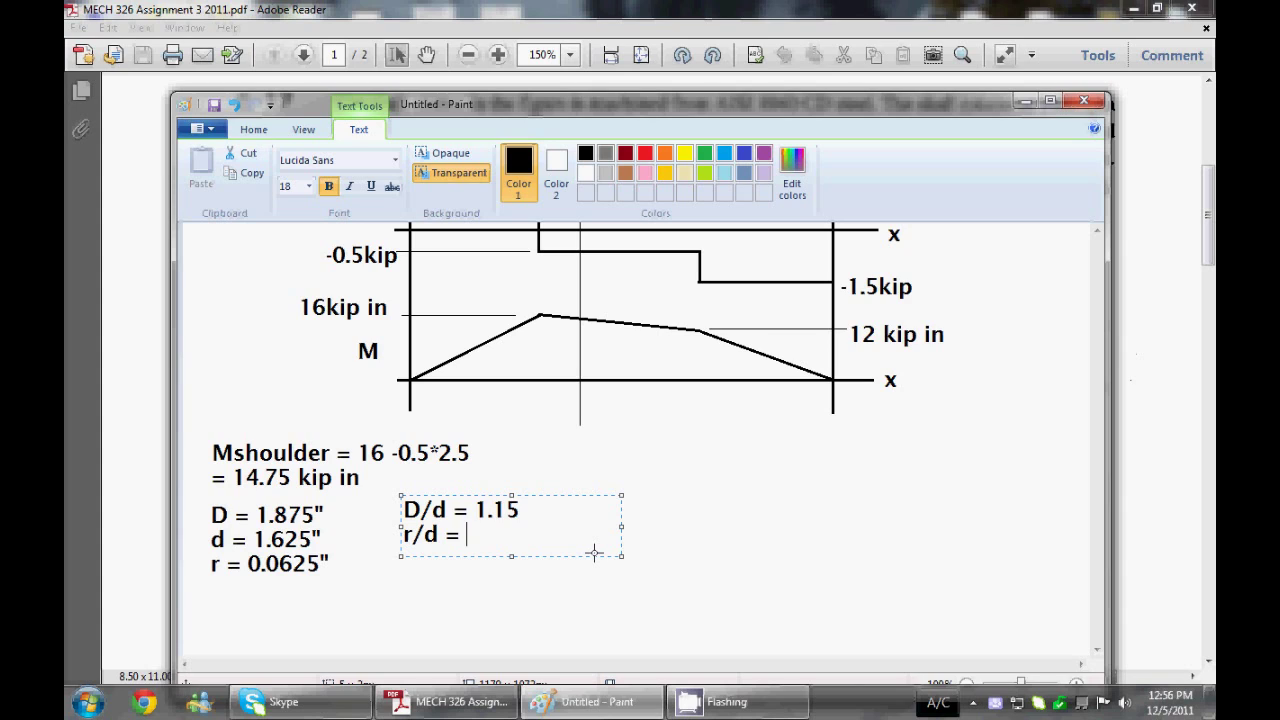
pyautogui.write('0.038')
pyautogui.click(565, 495)
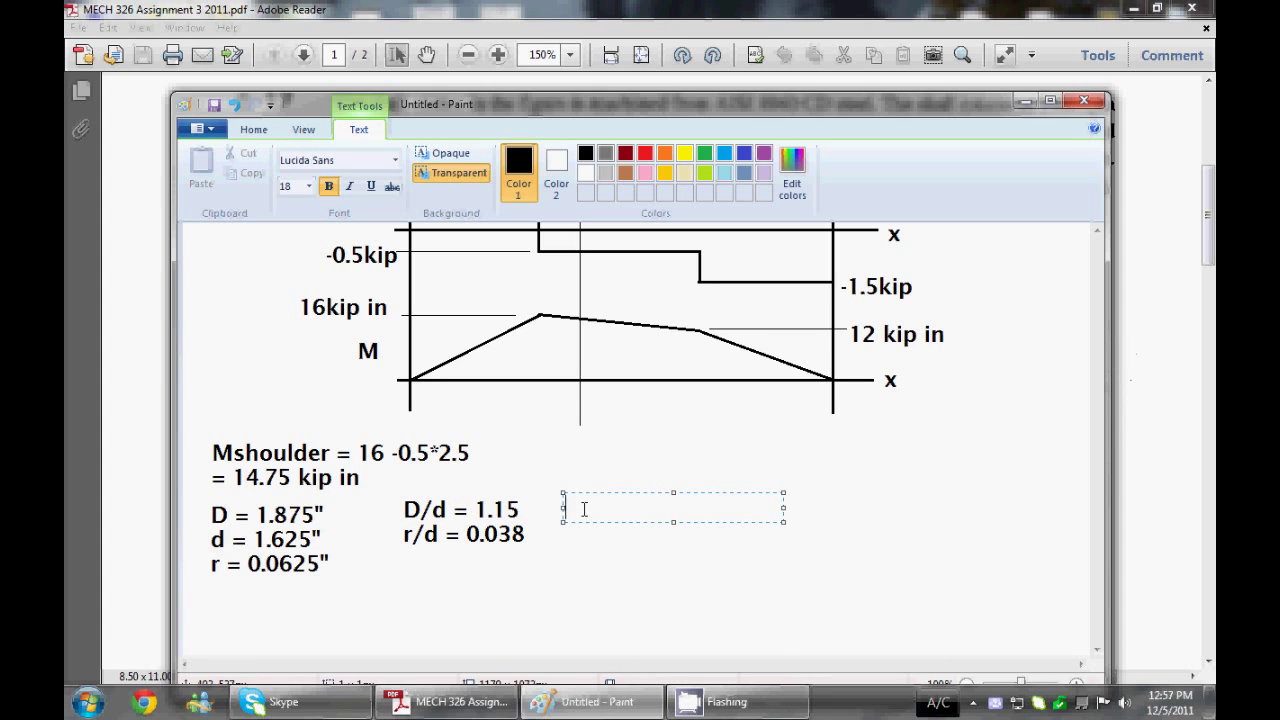
pyautogui.write('Kt = 2.05')
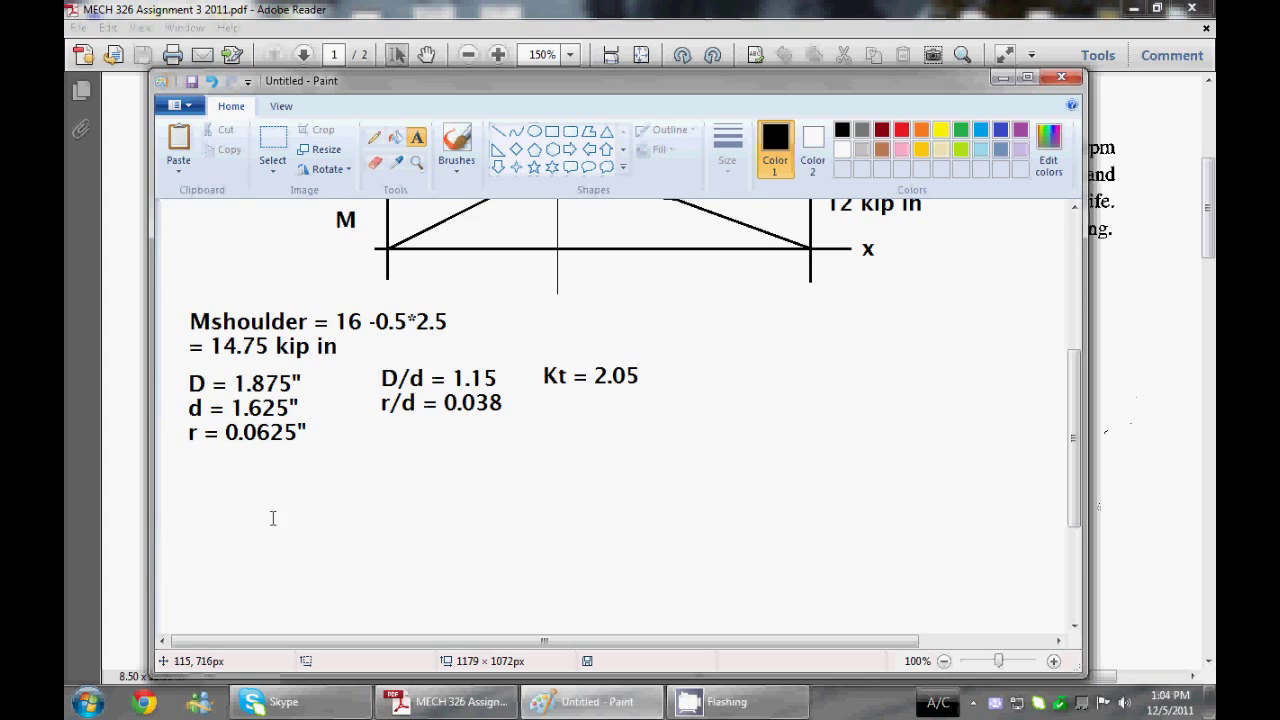
# Write 'Kf = 1 + q(Kt-1)' in a text box below the r value
pyautogui.click(516, 167)
pyautogui.click(193, 476)
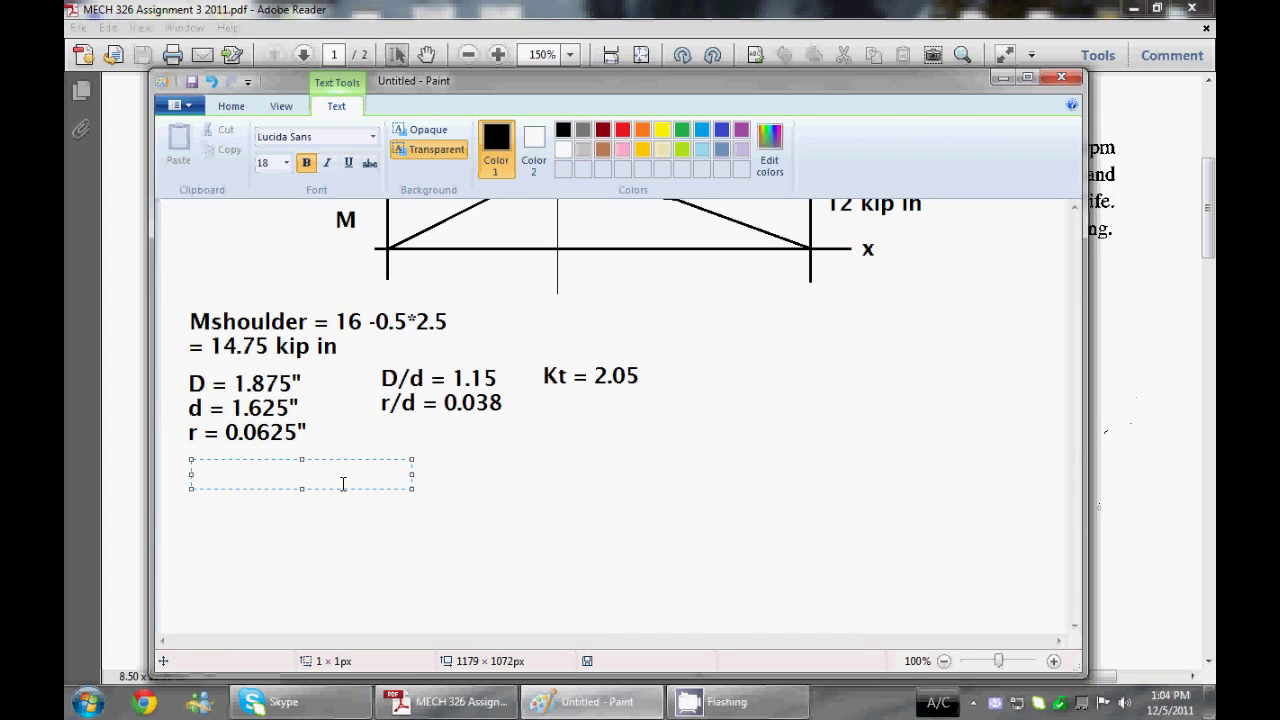
pyautogui.write('Kf = 1 + q(')
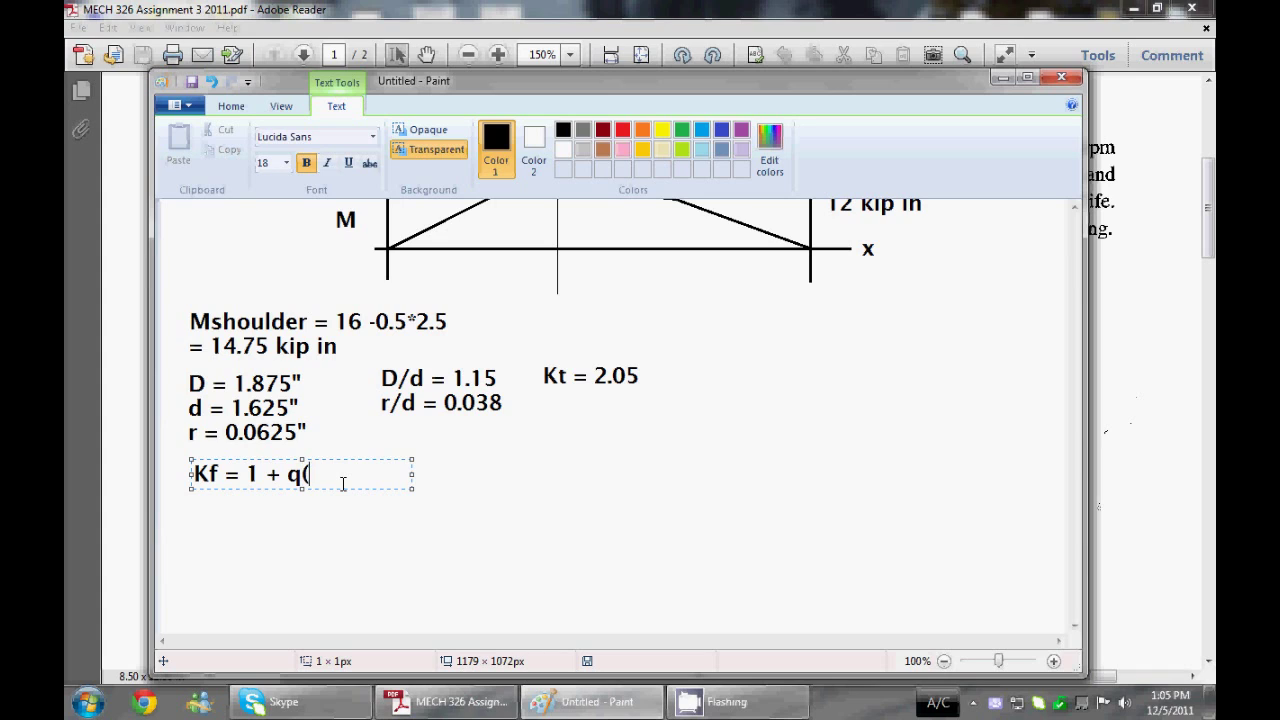
pyautogui.write('Kt-1)')
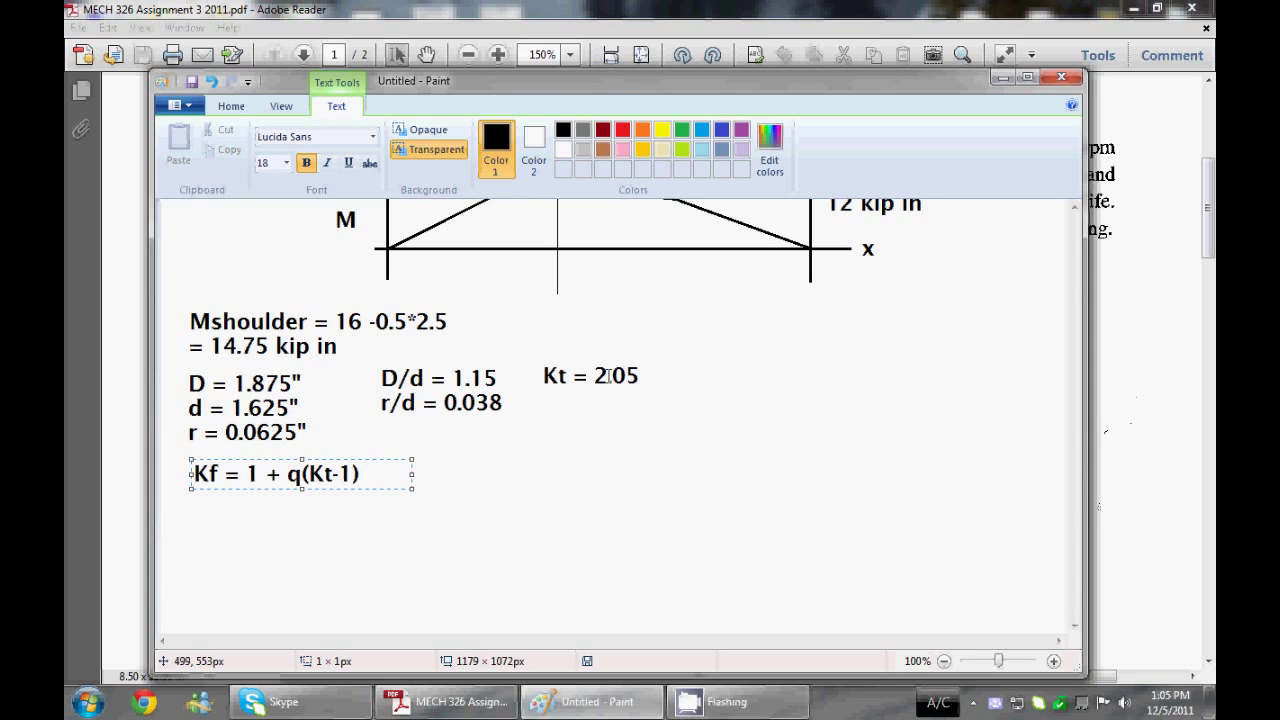
pyautogui.click(451, 480)
pyautogui.click(455, 462)
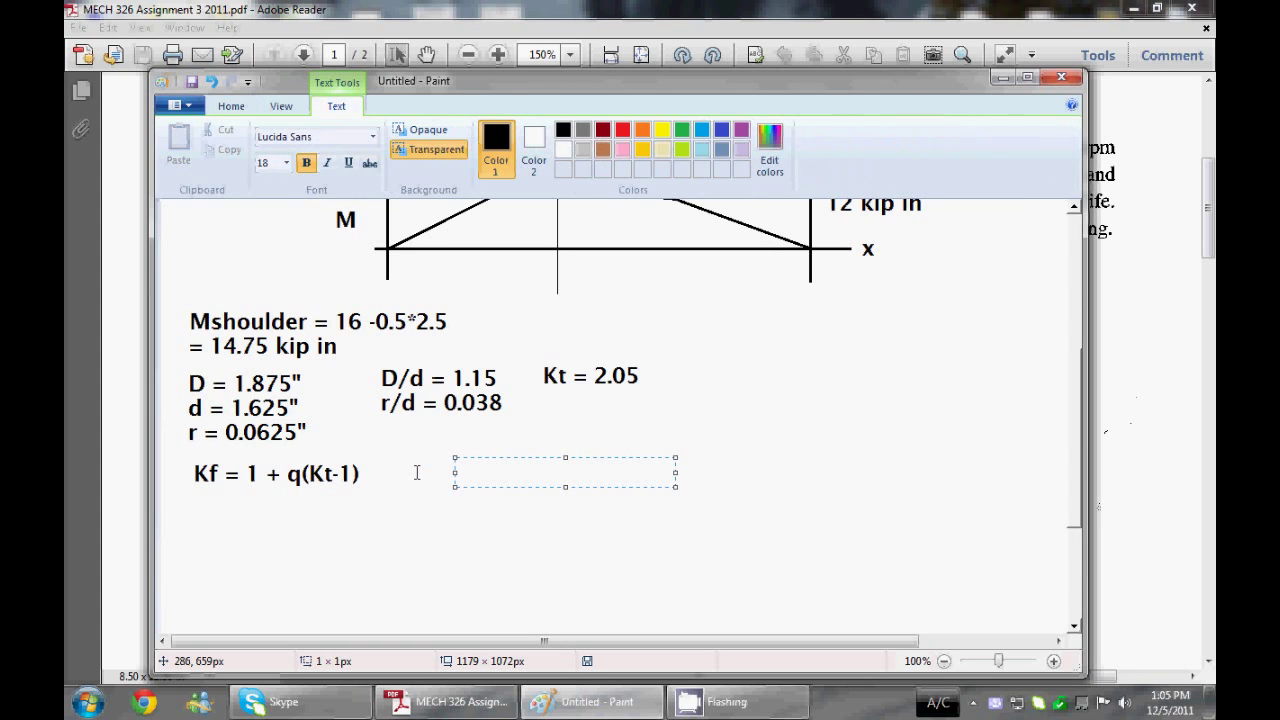
pyautogui.click(417, 470)
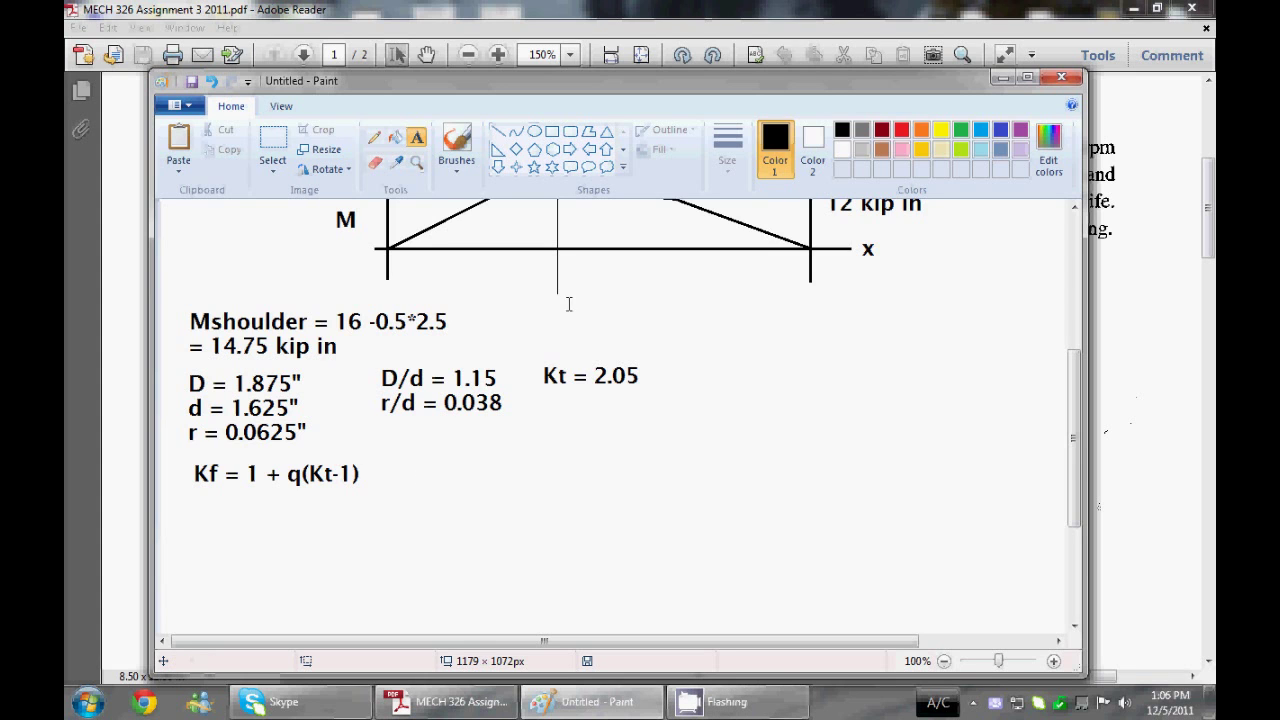
# Check problem 6-17's AISI 1040 CD steel data in the PDF, then return to the worksheet
pyautogui.click(690, 11)
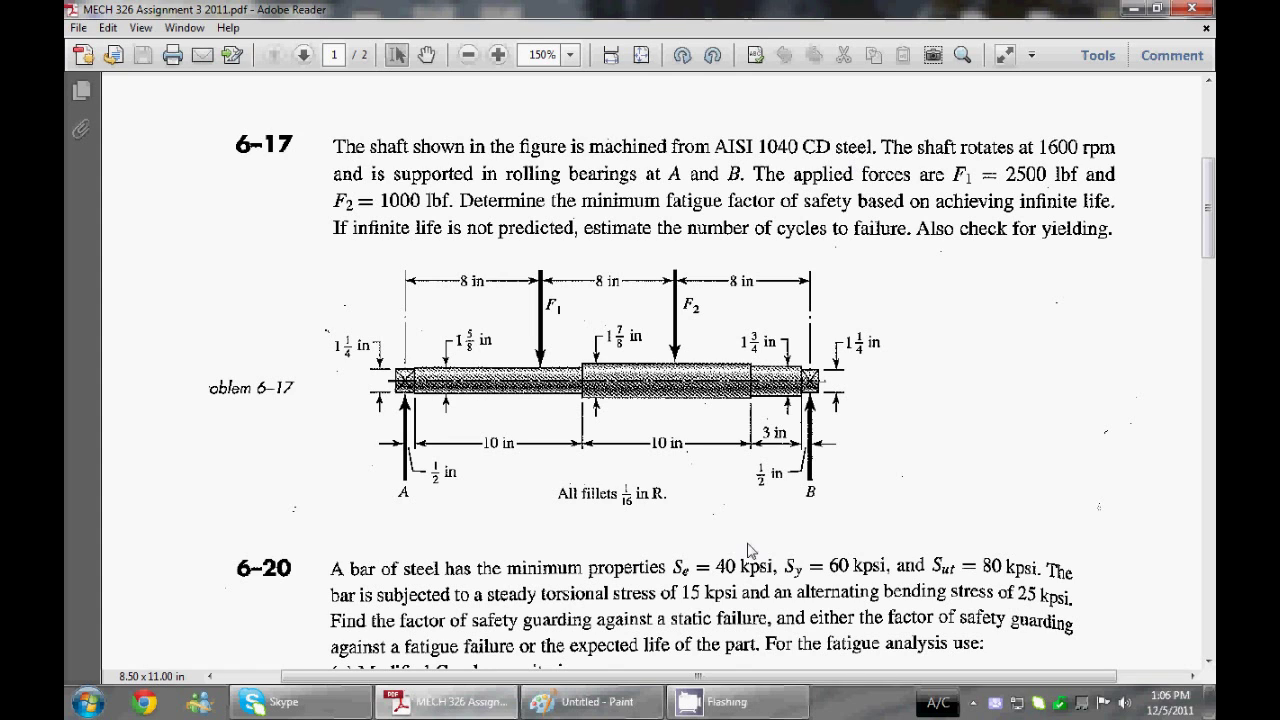
pyautogui.moveTo(640, 714)
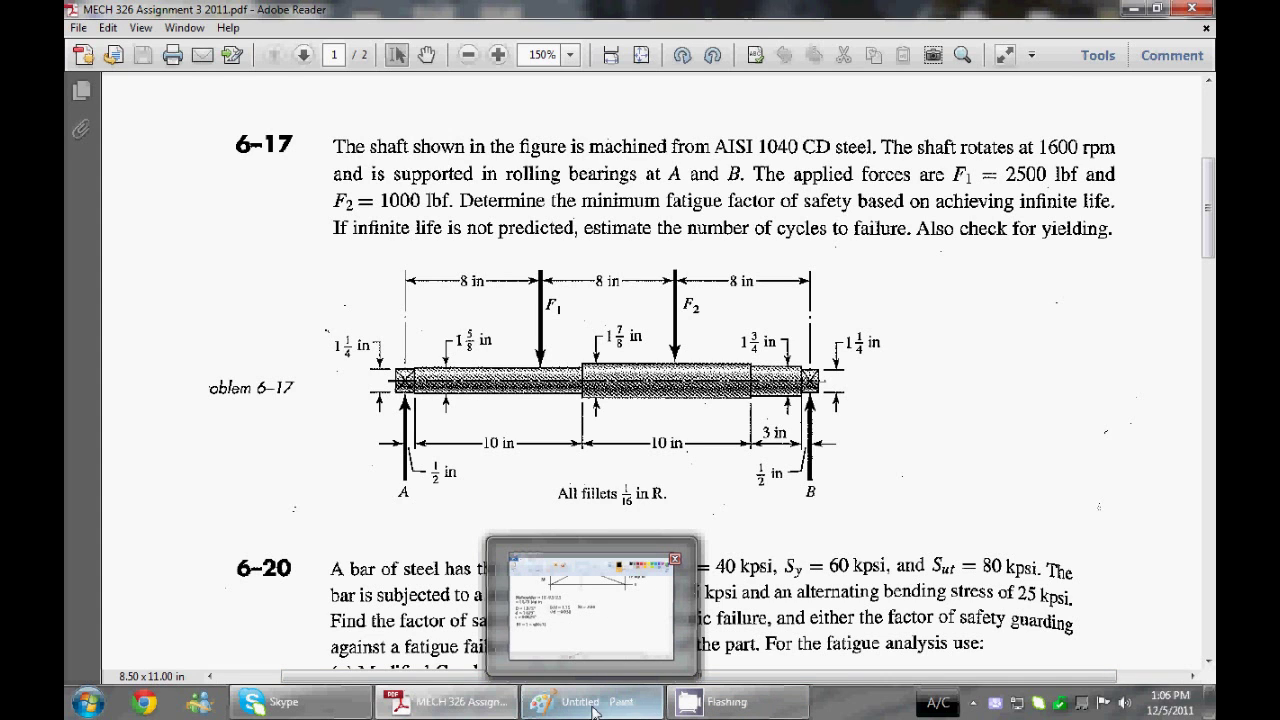
pyautogui.click(640, 712)
# Add 'Sut = 85 ksi' and 'q = 0.77' on separate lines beneath the Kf formula
pyautogui.click(192, 490)
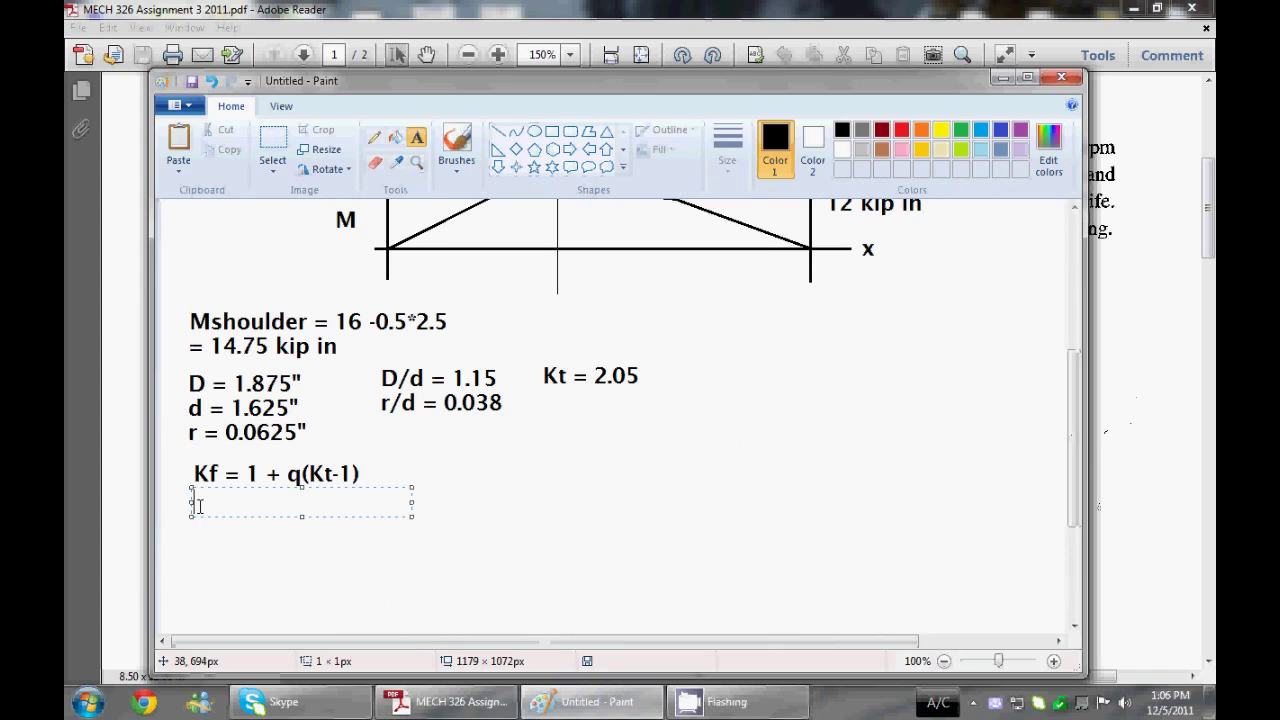
pyautogui.write('Sut = 85')
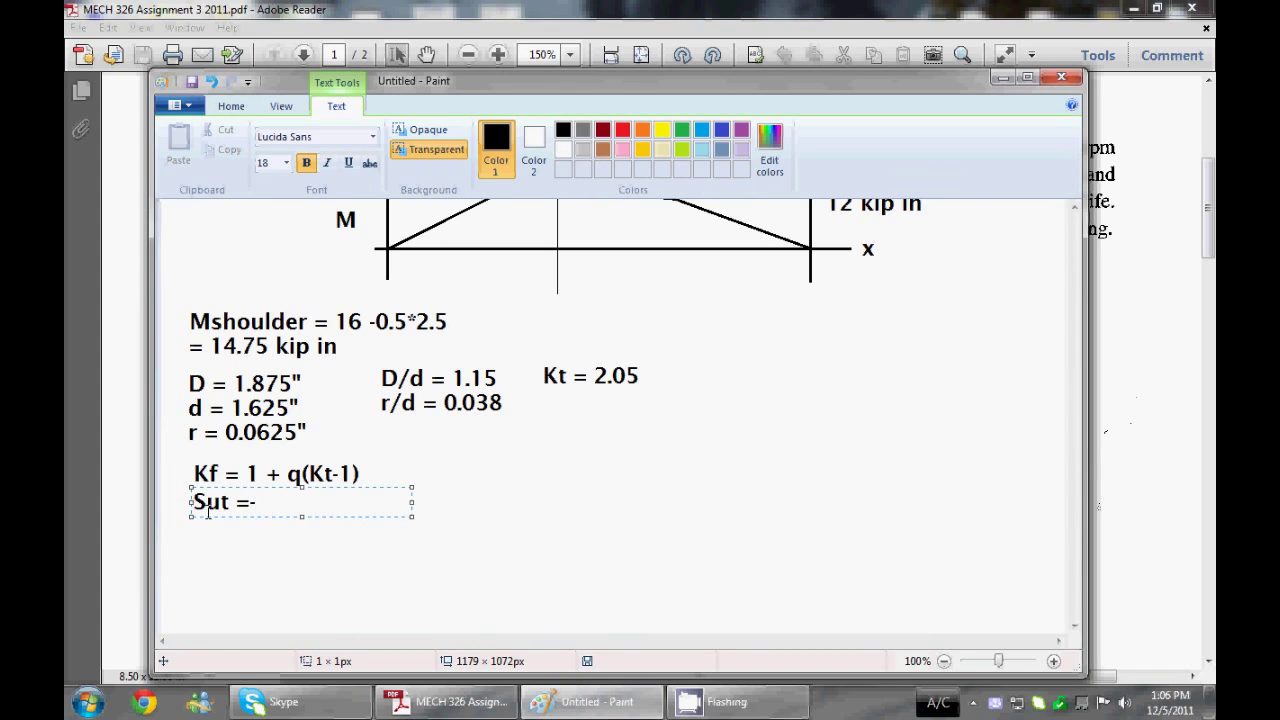
pyautogui.write(' ksi')
pyautogui.click(205, 535)
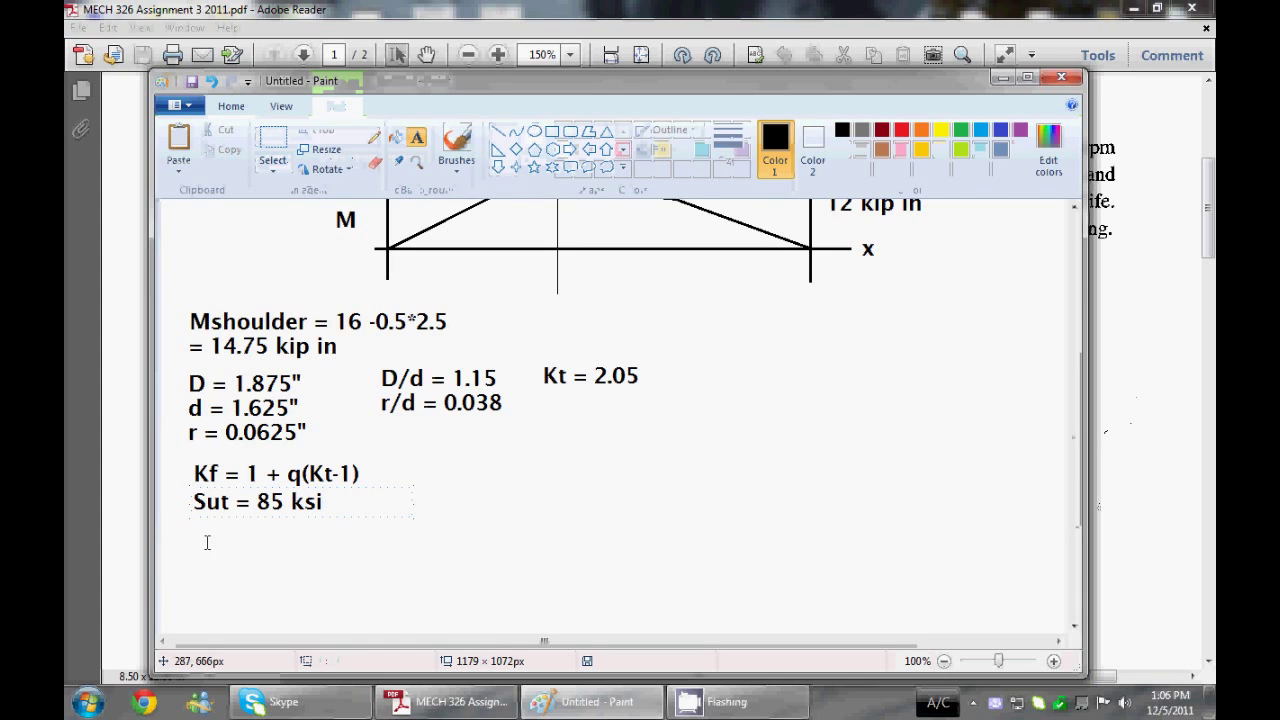
pyautogui.click(196, 526)
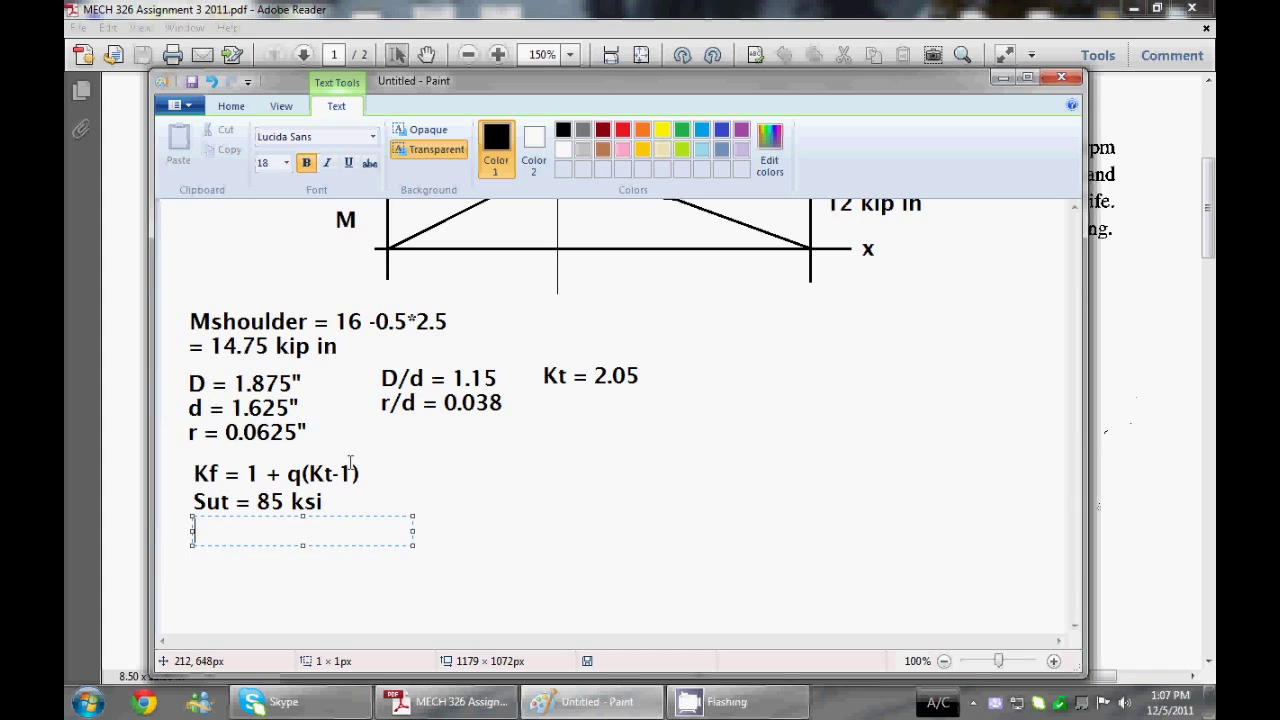
pyautogui.write('q = 0.77')
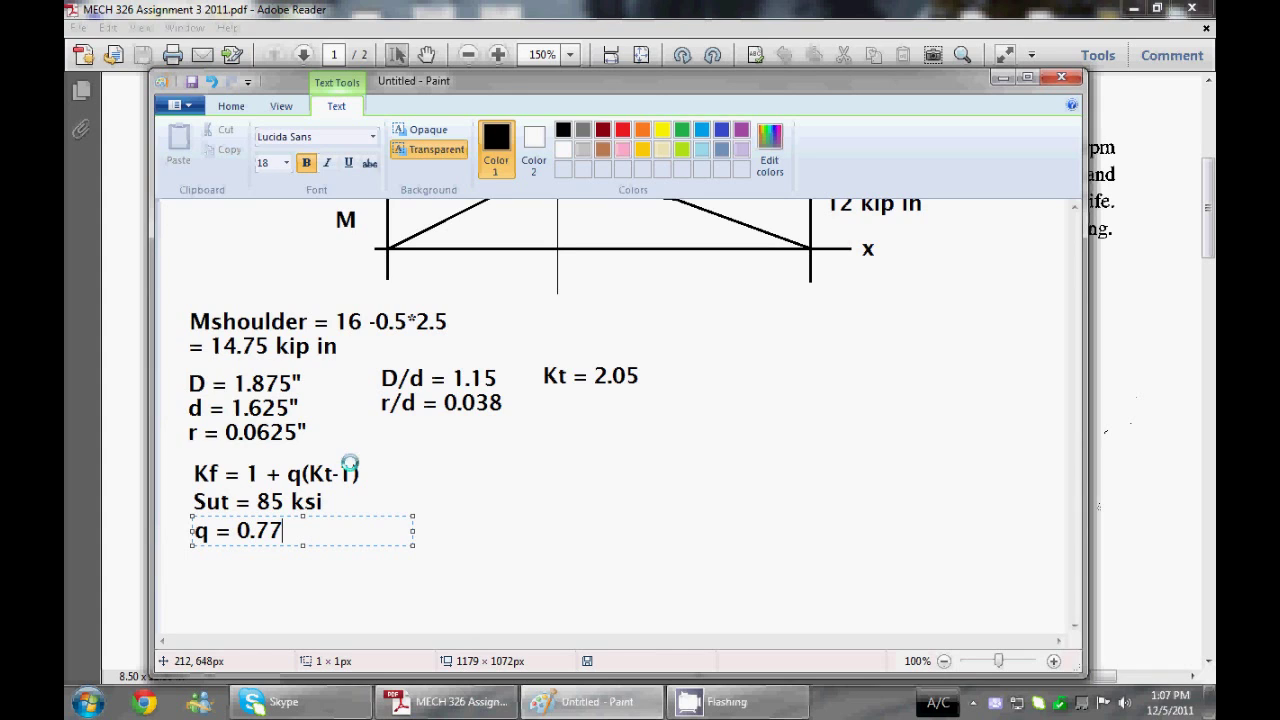
pyautogui.click(408, 473)
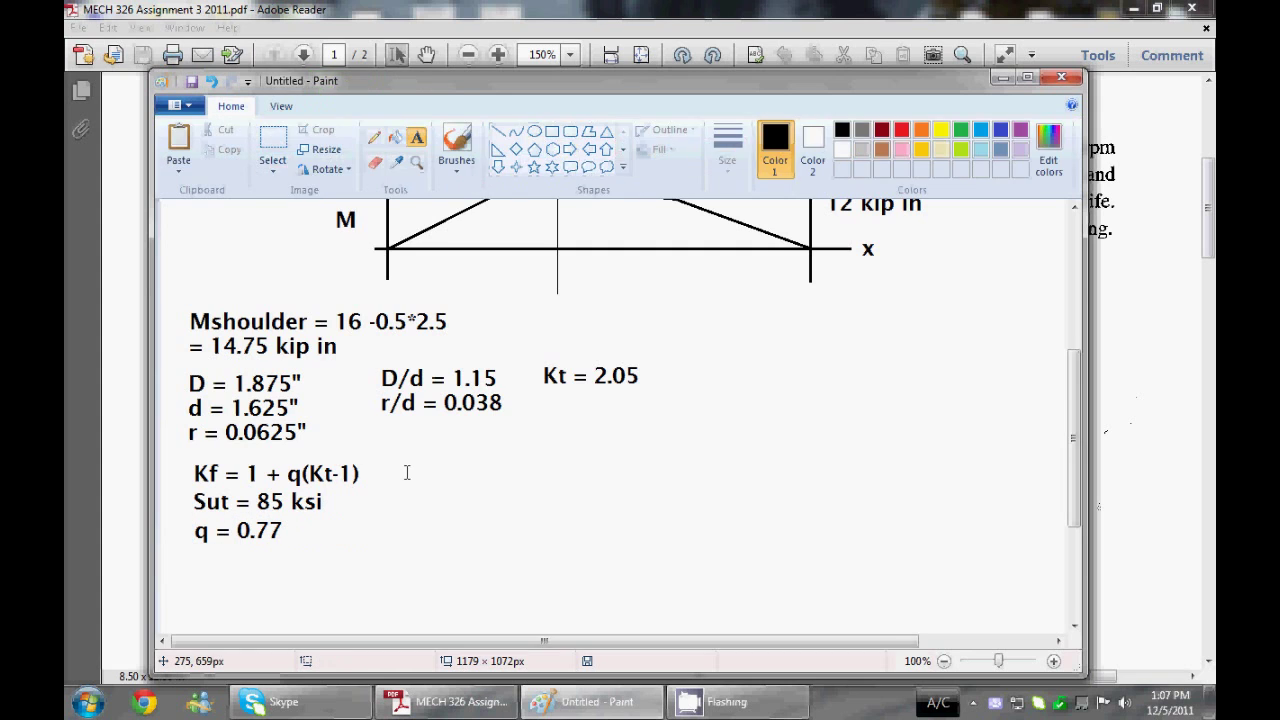
# Write '= 1 + 0.77(2.05-1) = 1.81' on one line beside the Kf formula
pyautogui.click(407, 473)
pyautogui.click(380, 473)
pyautogui.click(379, 473)
pyautogui.write('1 =')
pyautogui.press('BackSpace')
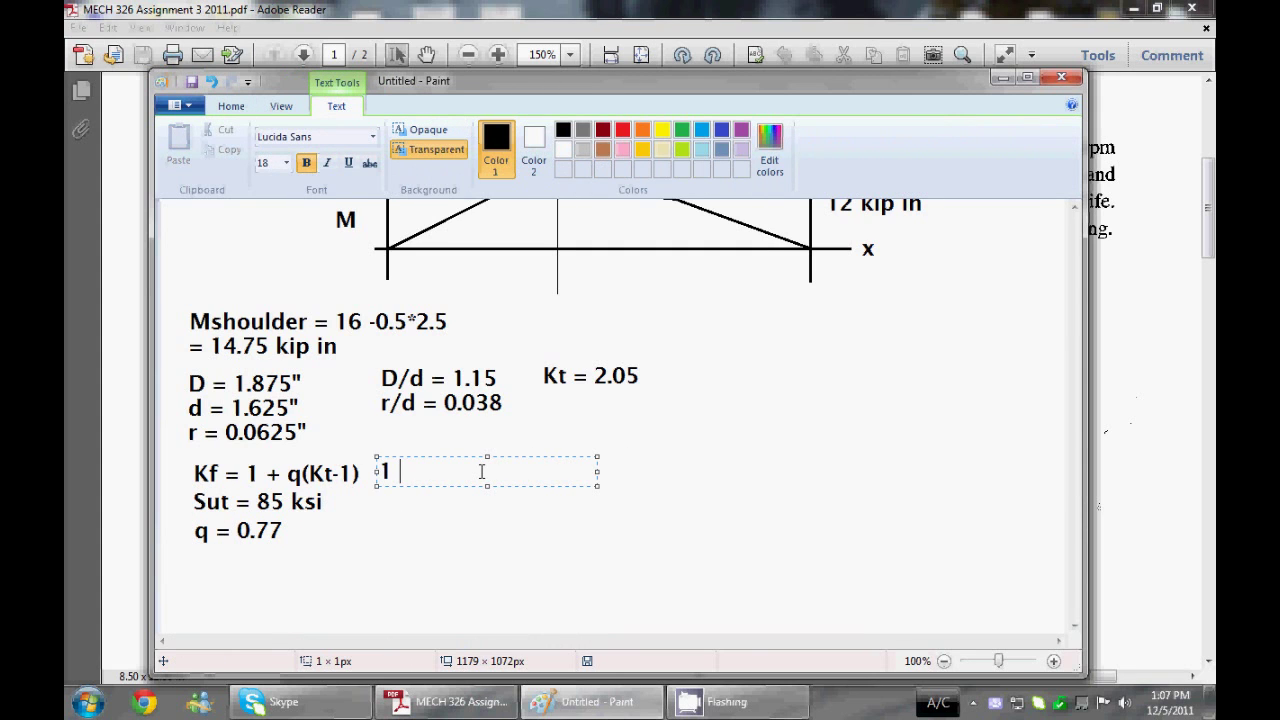
pyautogui.write('+')
pyautogui.press('BackSpace')
pyautogui.press('BackSpace')
pyautogui.press('BackSpace')
pyautogui.press('BackSpace')
pyautogui.write('= 1 + 0.77(2.05-1) =')
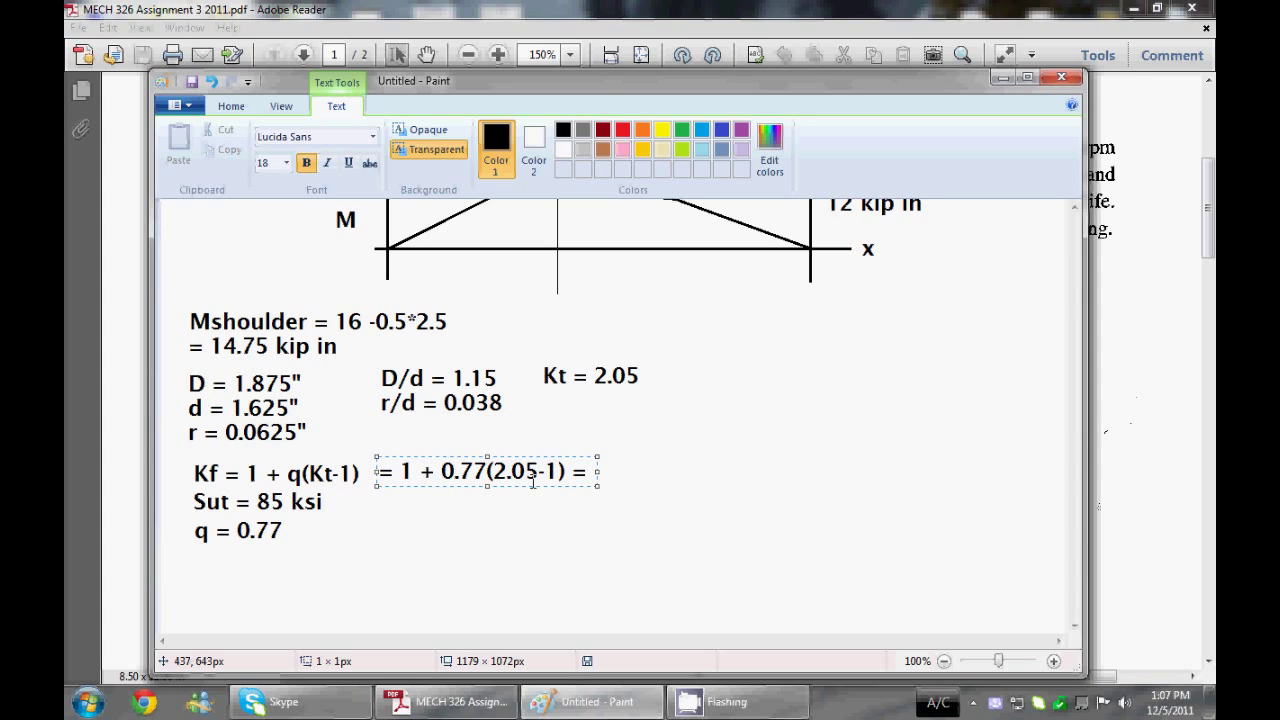
pyautogui.write('1.81')
pyautogui.moveTo(598, 488); pyautogui.dragTo(654, 481)
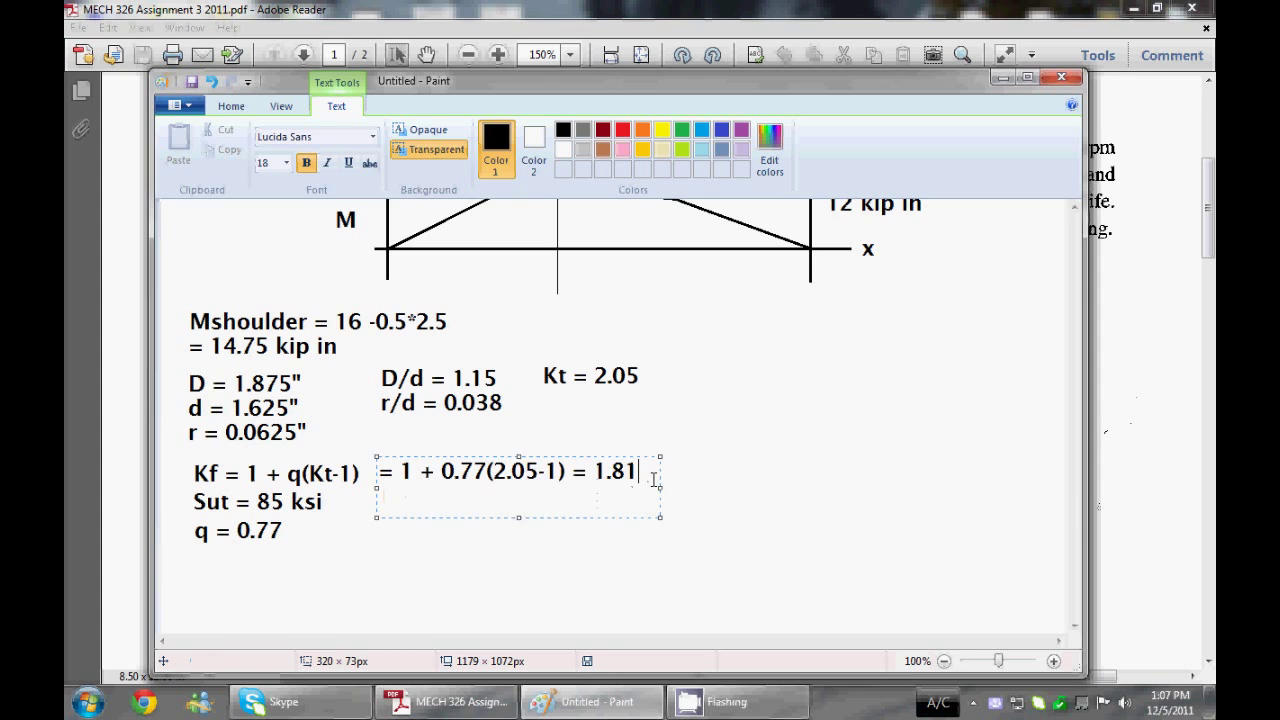
pyautogui.click(740, 453)
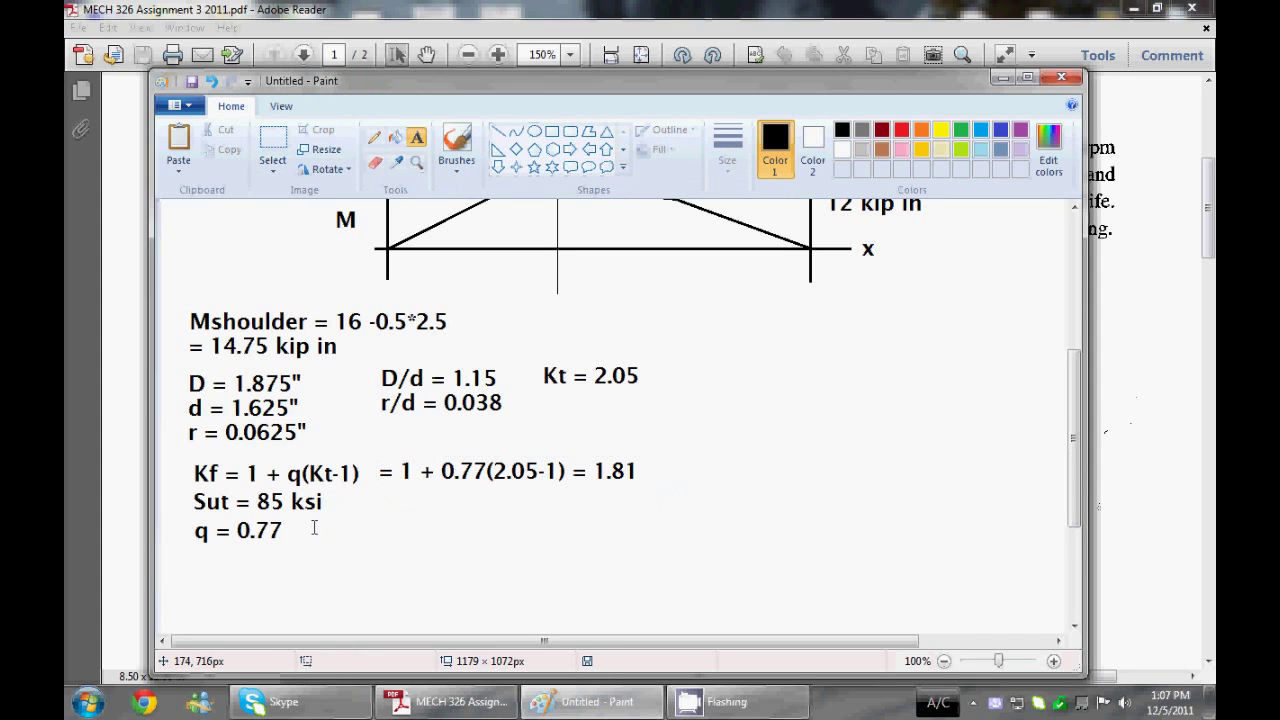
pyautogui.click(187, 557)
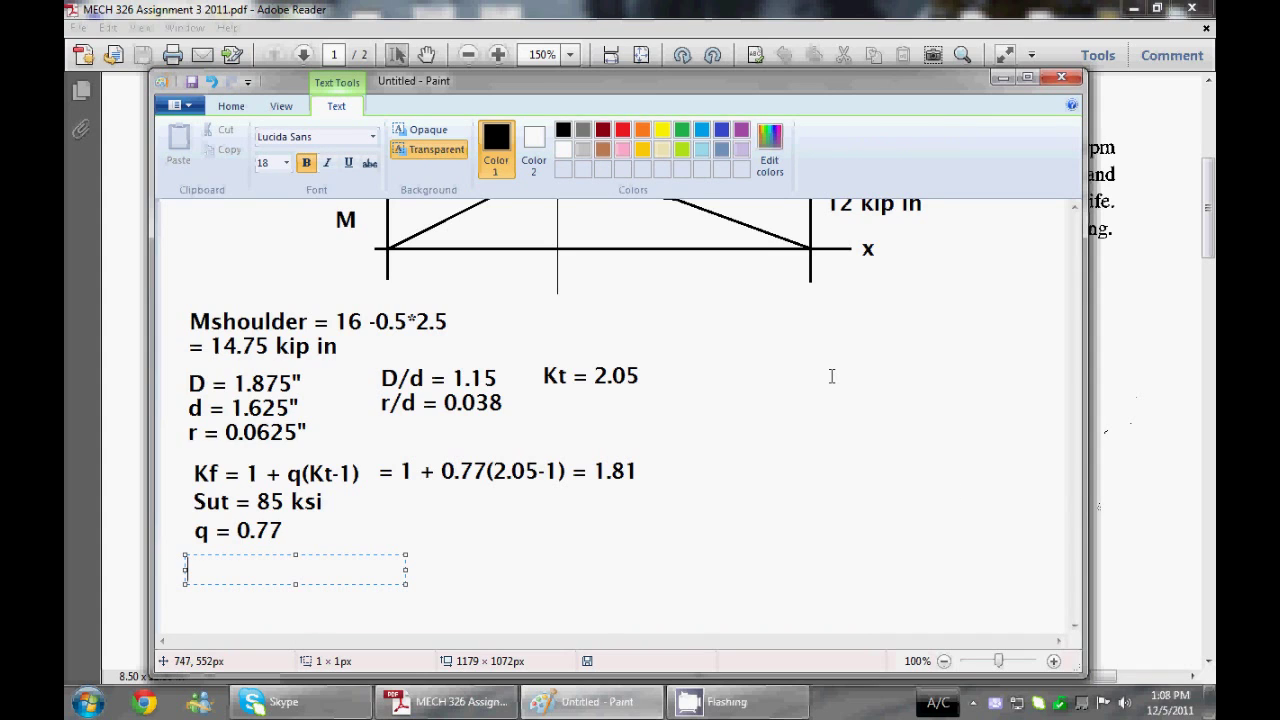
pyautogui.click(772, 400)
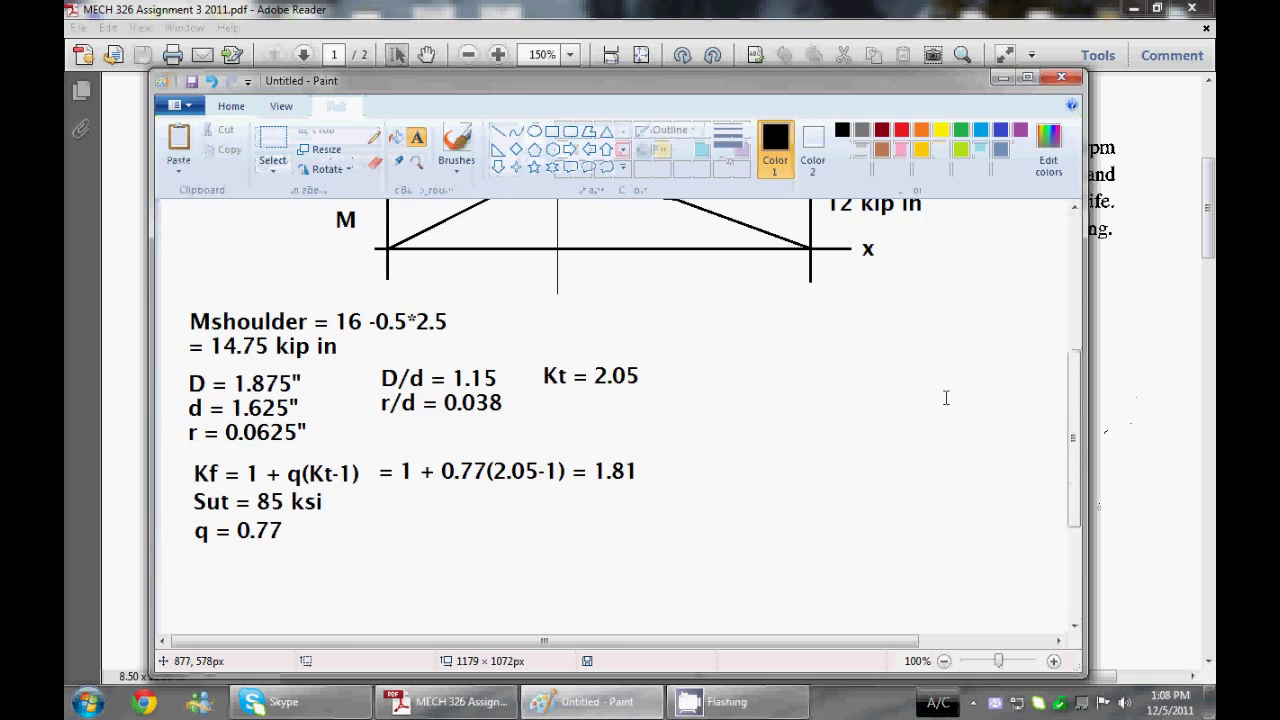
pyautogui.scroll(5, 940, 395)
pyautogui.scroll(-4, 925, 392)
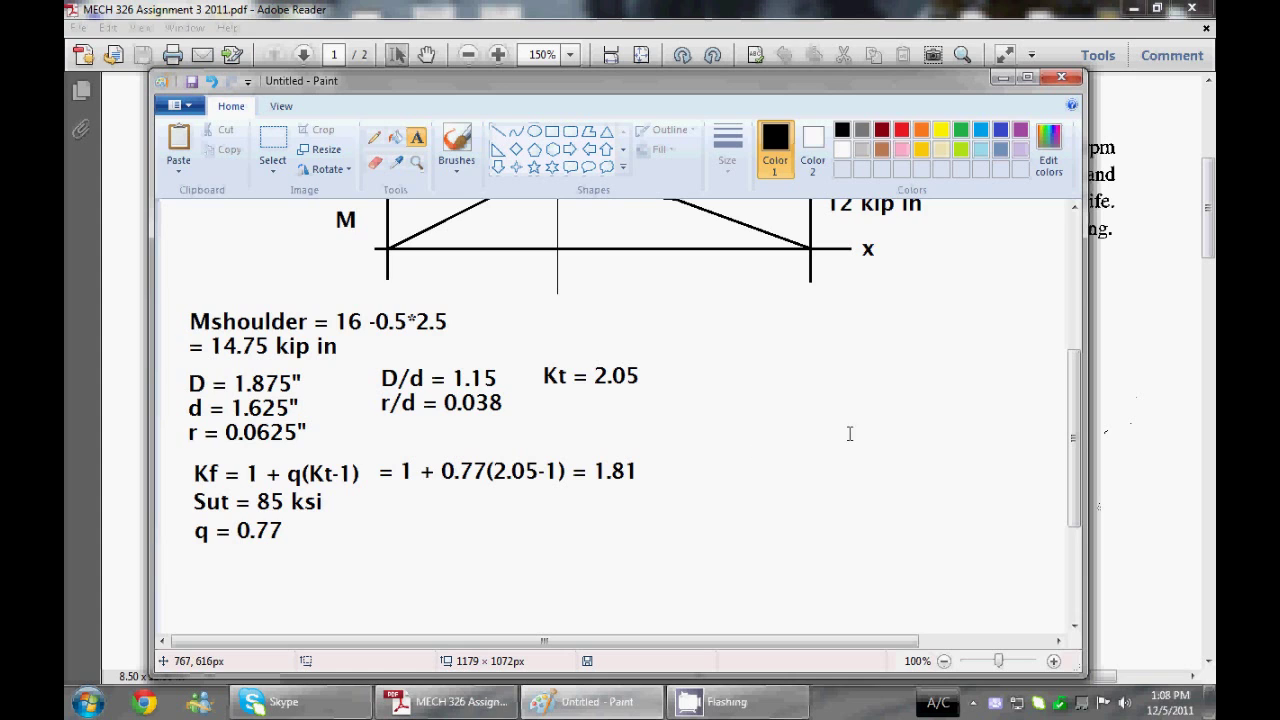
pyautogui.scroll(2, 829, 424)
pyautogui.scroll(4, 994, 408)
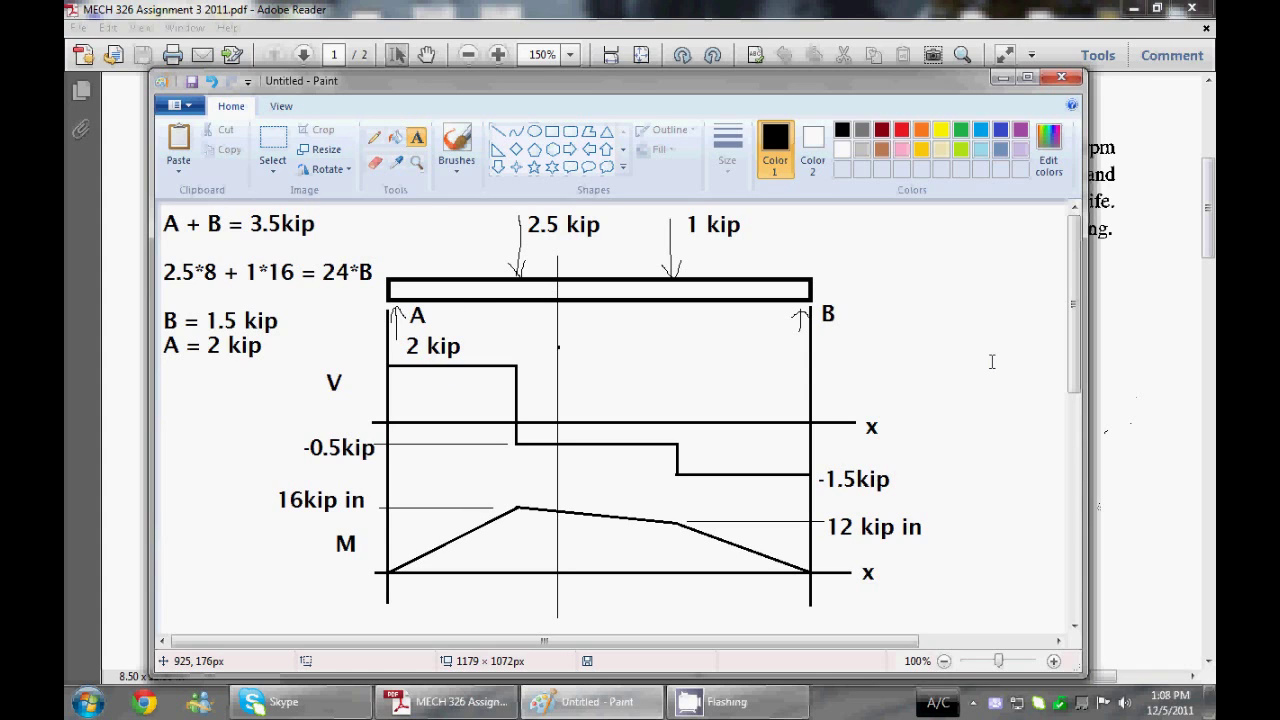
pyautogui.moveTo(1079, 302)
pyautogui.mouseDown()
pyautogui.moveTo(1080, 318)
pyautogui.moveTo(1080, 296)
pyautogui.mouseUp()
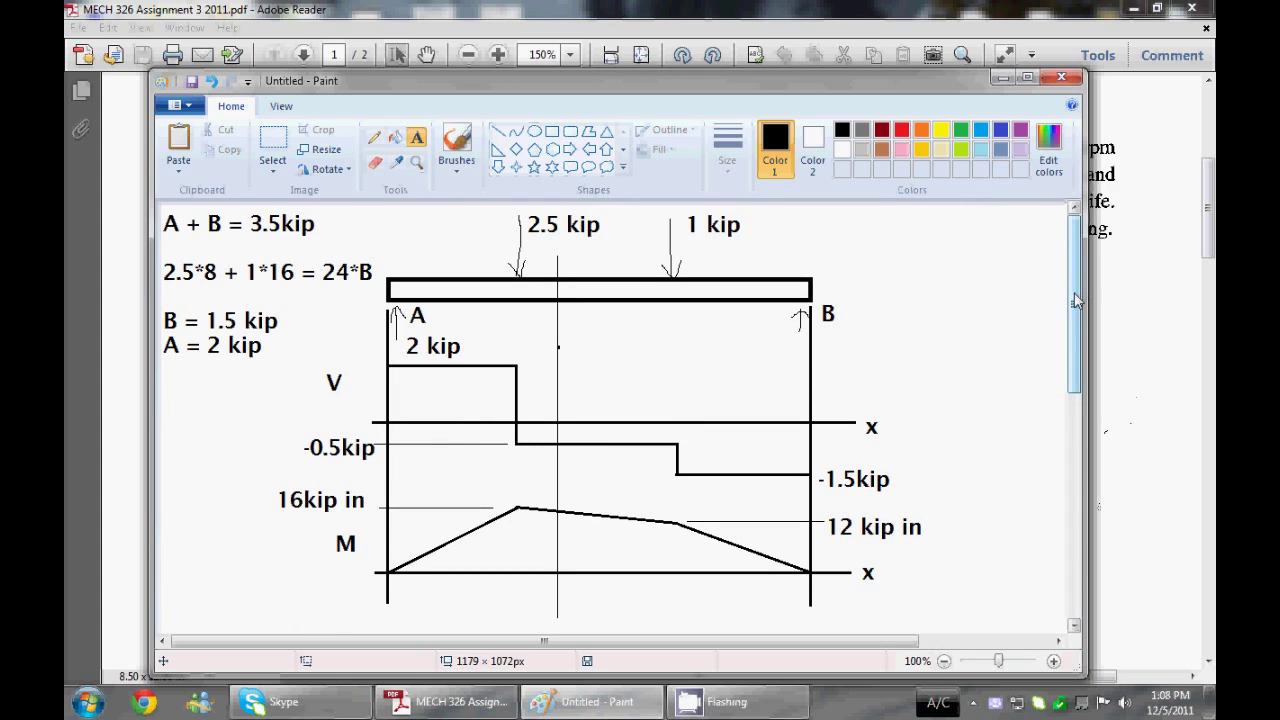
pyautogui.moveTo(1076, 300)
pyautogui.mouseDown()
pyautogui.moveTo(1077, 313)
pyautogui.moveTo(1077, 300)
pyautogui.mouseUp()
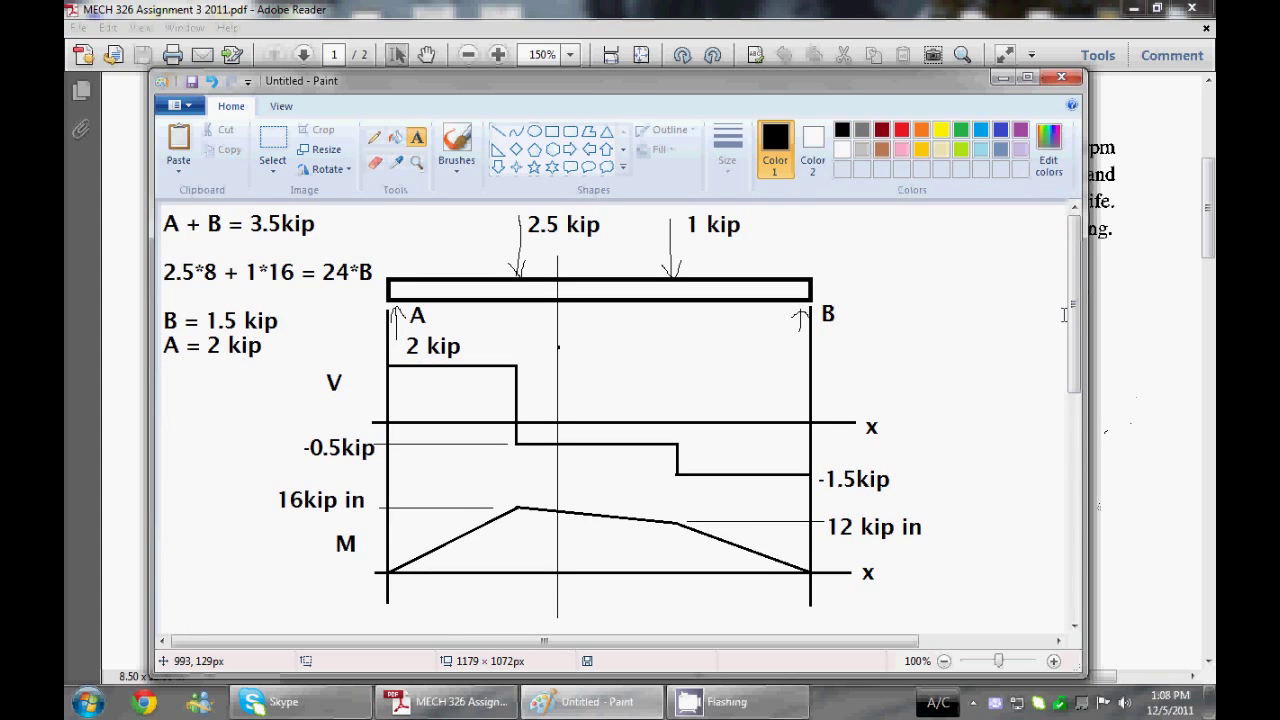
pyautogui.moveTo(1078, 313); pyautogui.dragTo(1080, 488)
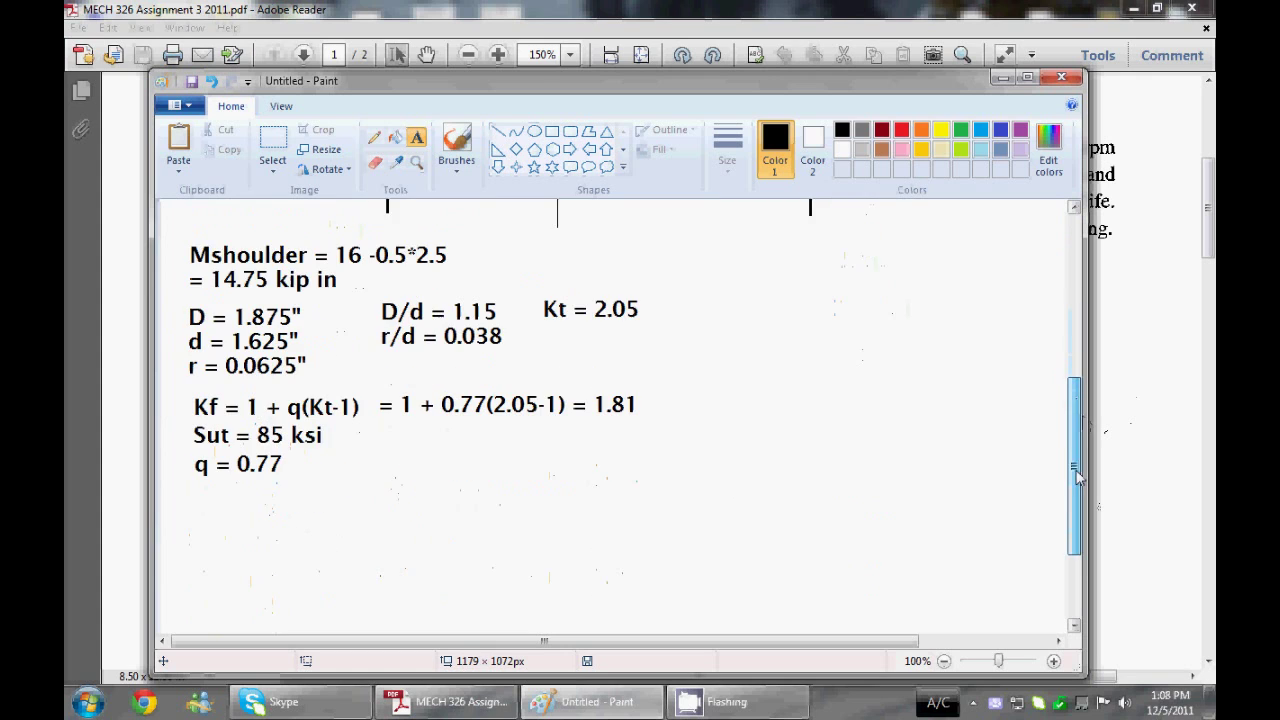
# Type 'Sigma_xx_nom = 14.75 kipin' in a widened text box below q = 0.77
pyautogui.click(195, 500)
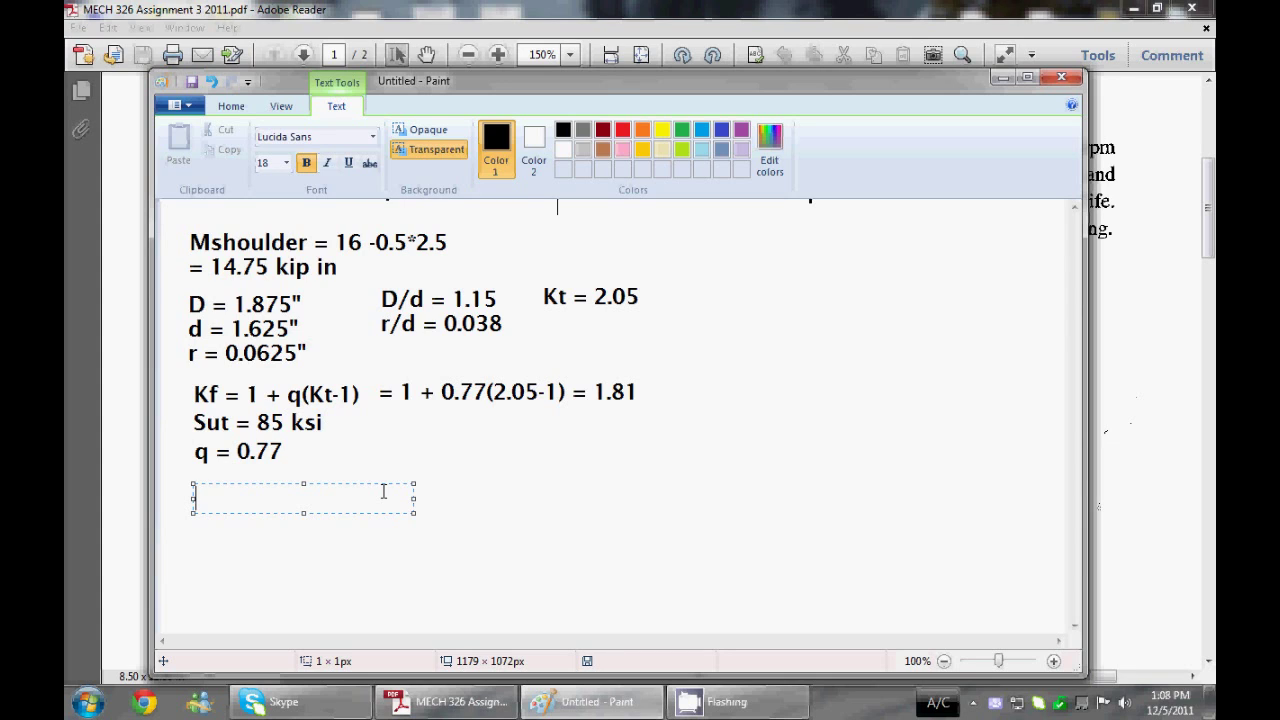
pyautogui.write('Sigma_')
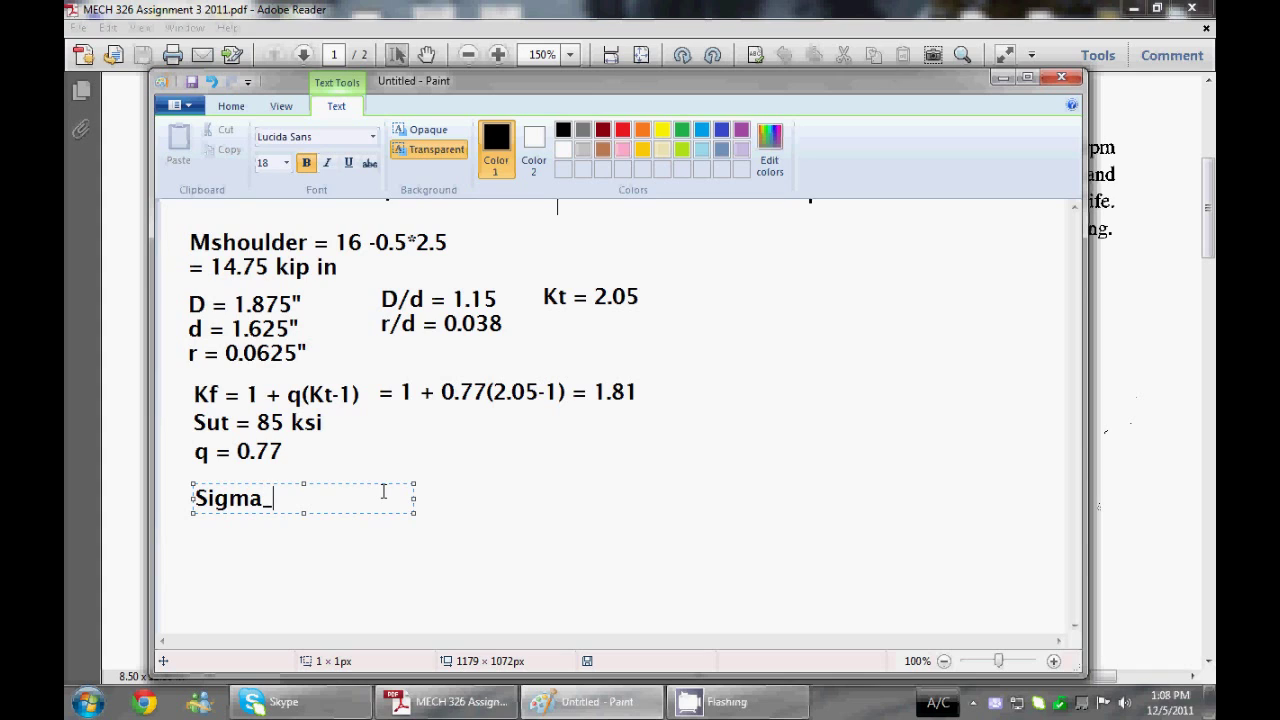
pyautogui.write('xx_nom = 14.7')
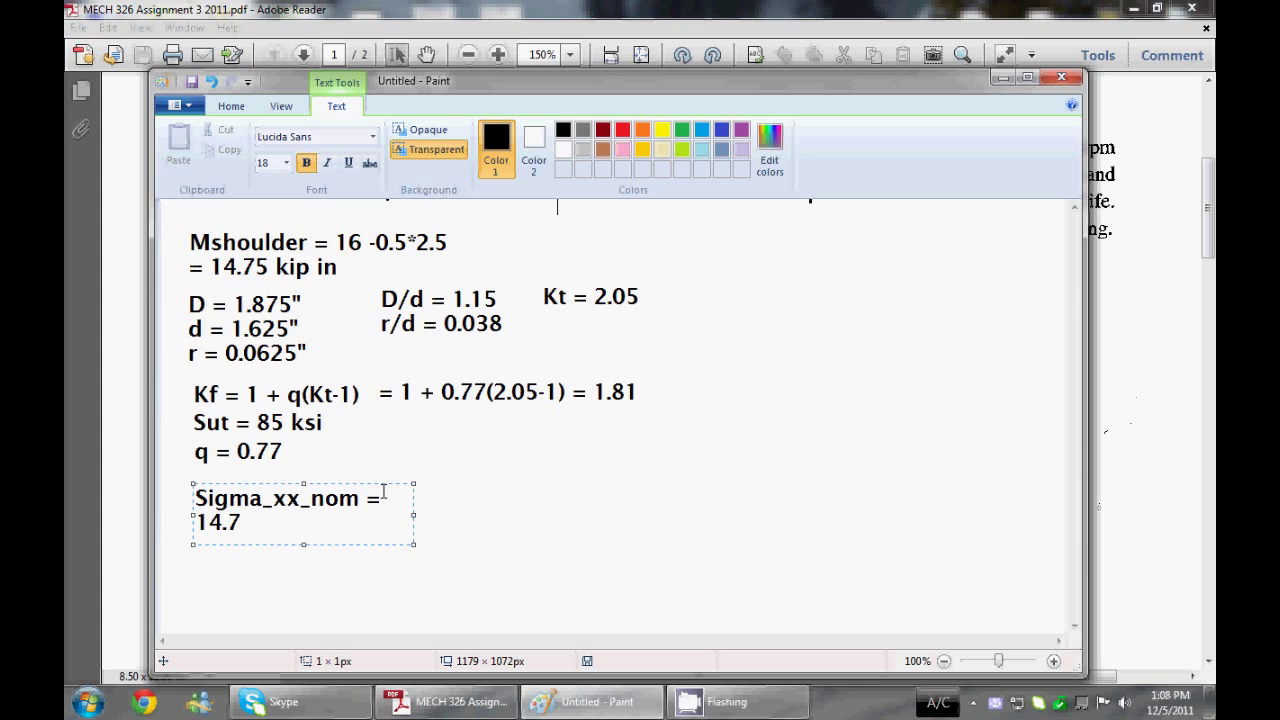
pyautogui.write('5 kipin')
pyautogui.moveTo(415, 515); pyautogui.dragTo(900, 515)
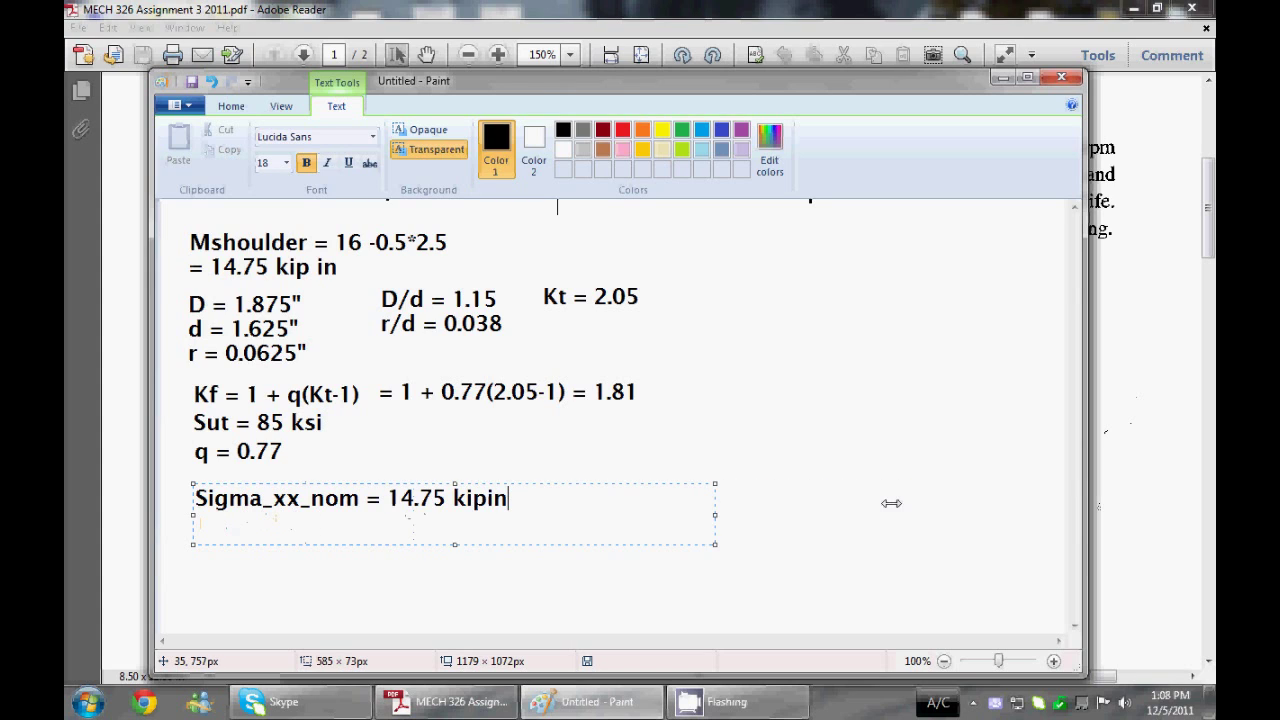
# Edit the line to read 'Sigma_a_nom = (14.75 kipin)*' and uncover the shaft figure
pyautogui.click(406, 498)
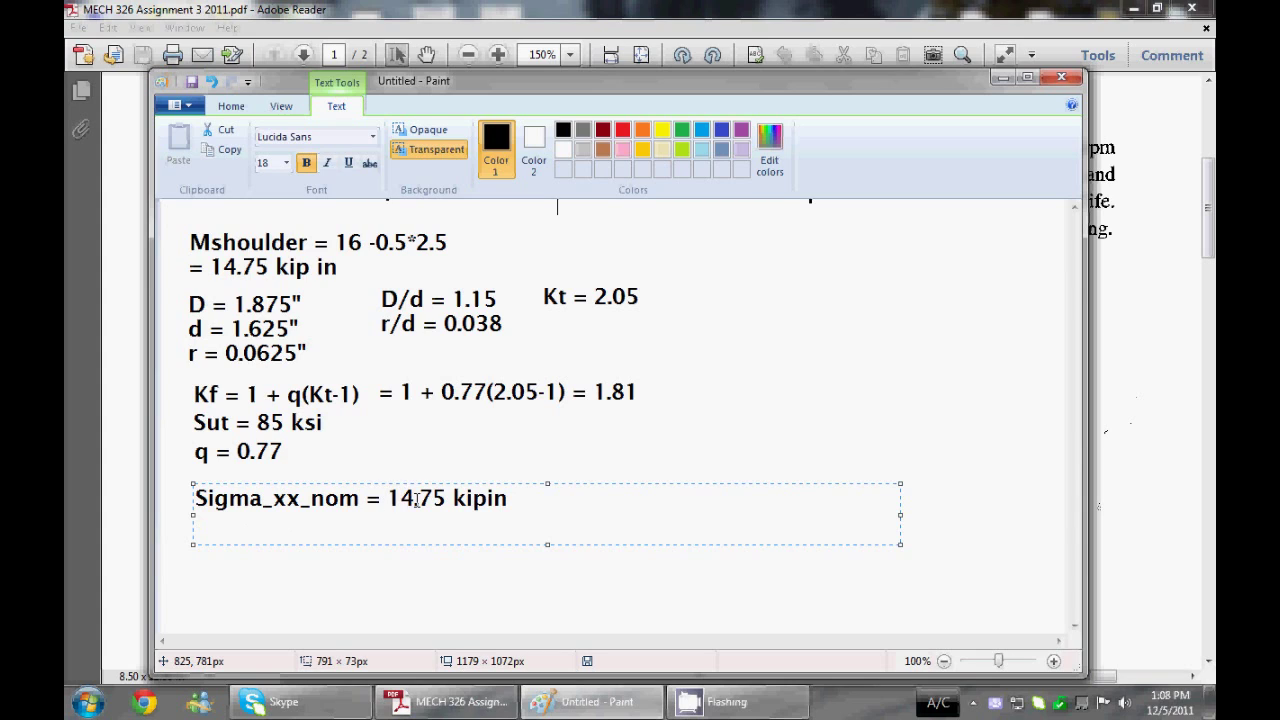
pyautogui.press('Left')
pyautogui.write('(')
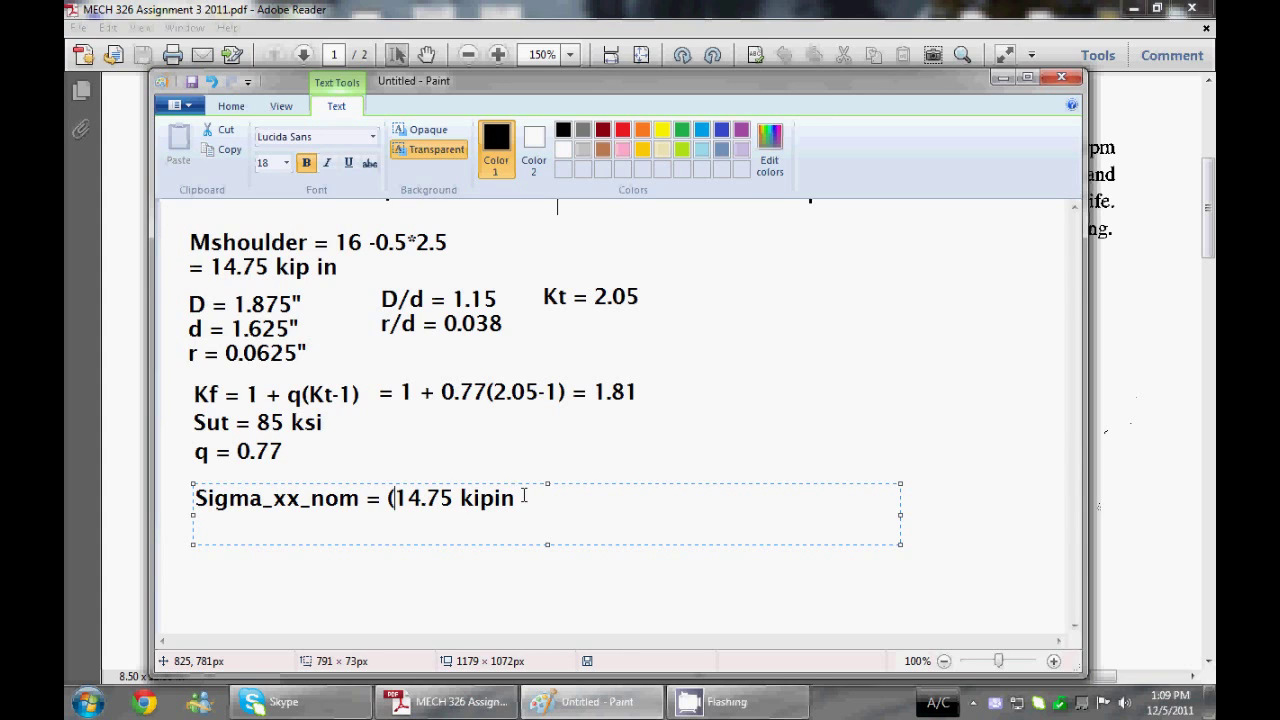
pyautogui.click(555, 501)
pyautogui.click(301, 500)
pyautogui.press('BackSpace')
pyautogui.press('BackSpace')
pyautogui.write('a')
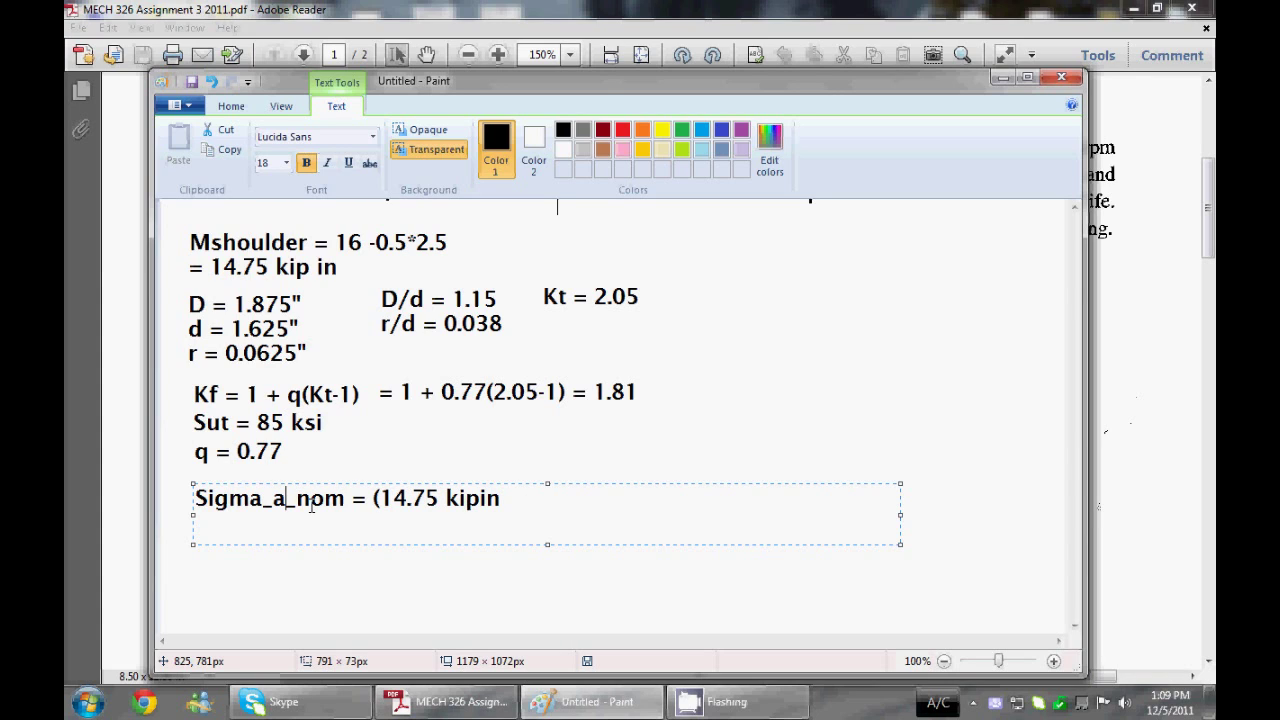
pyautogui.click(533, 496)
pyautogui.write(')*')
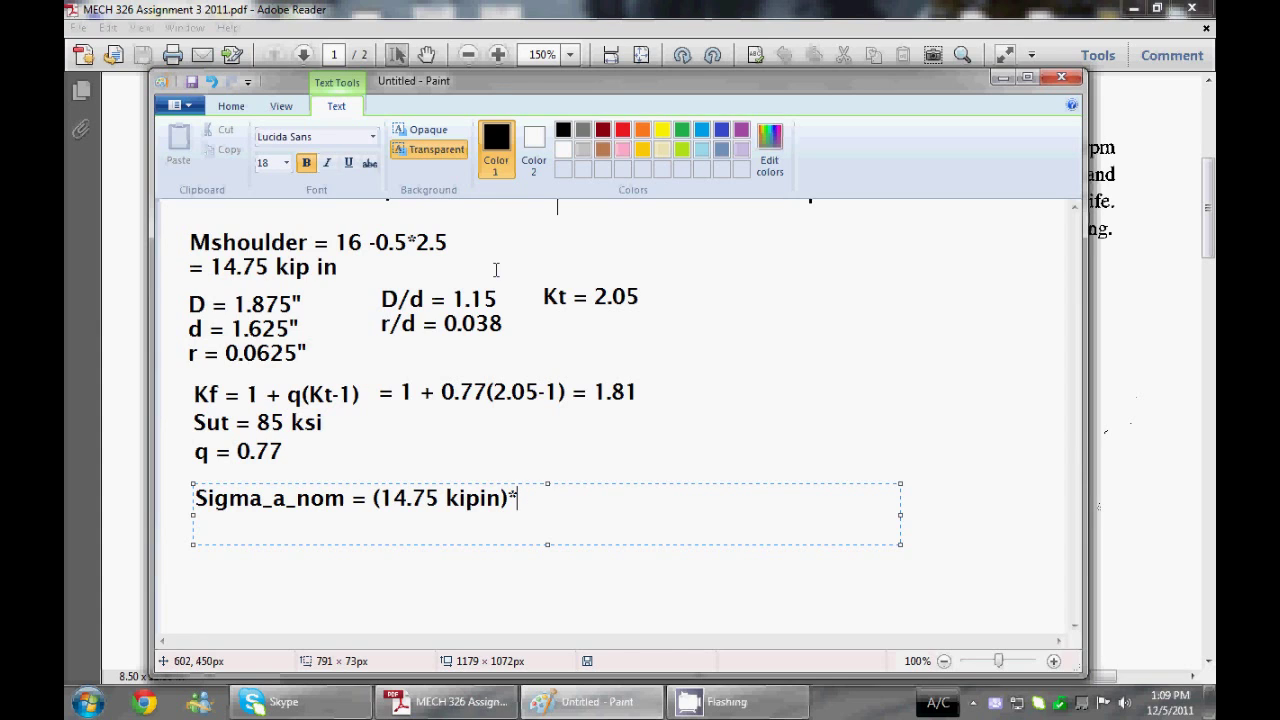
pyautogui.moveTo(680, 85)
pyautogui.mouseDown()
pyautogui.moveTo(715, 278)
pyautogui.moveTo(689, 430)
pyautogui.mouseUp()
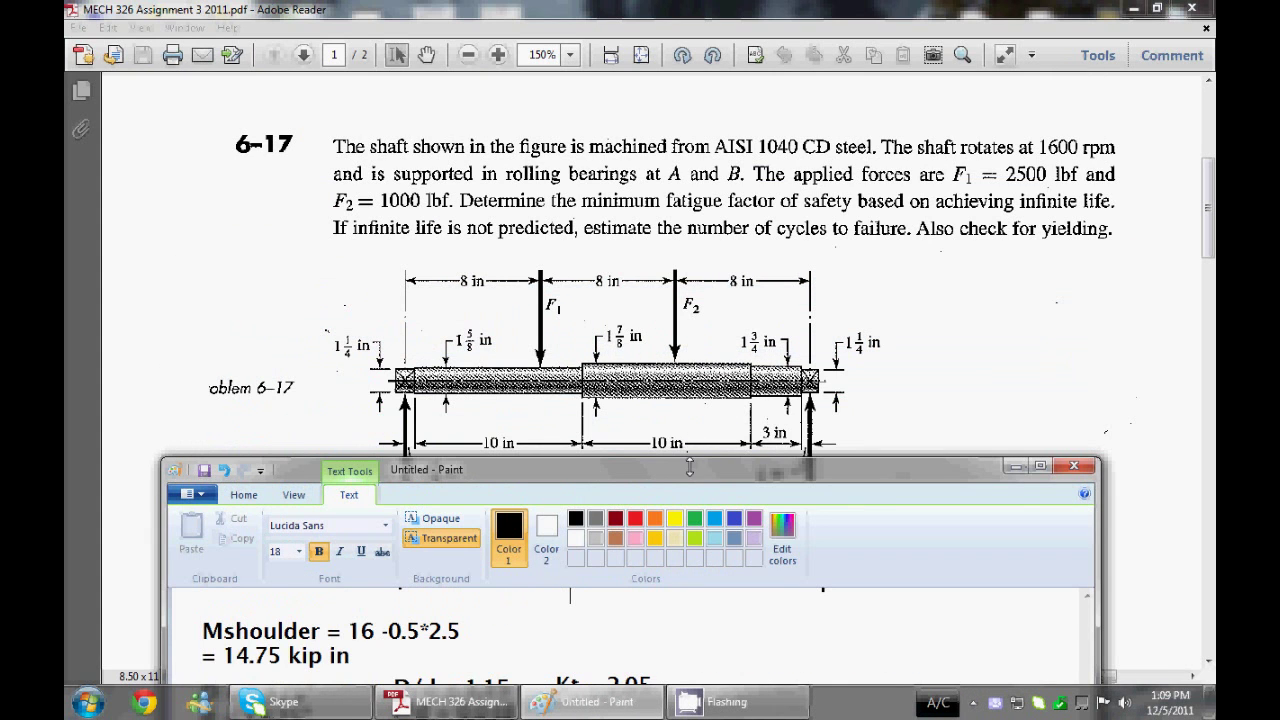
# Finish the stress line with '1.625"/2/(pi/64*(1.625)^4)' and add '=35.01 ksi' beneath it
pyautogui.moveTo(689, 467); pyautogui.dragTo(703, 56)
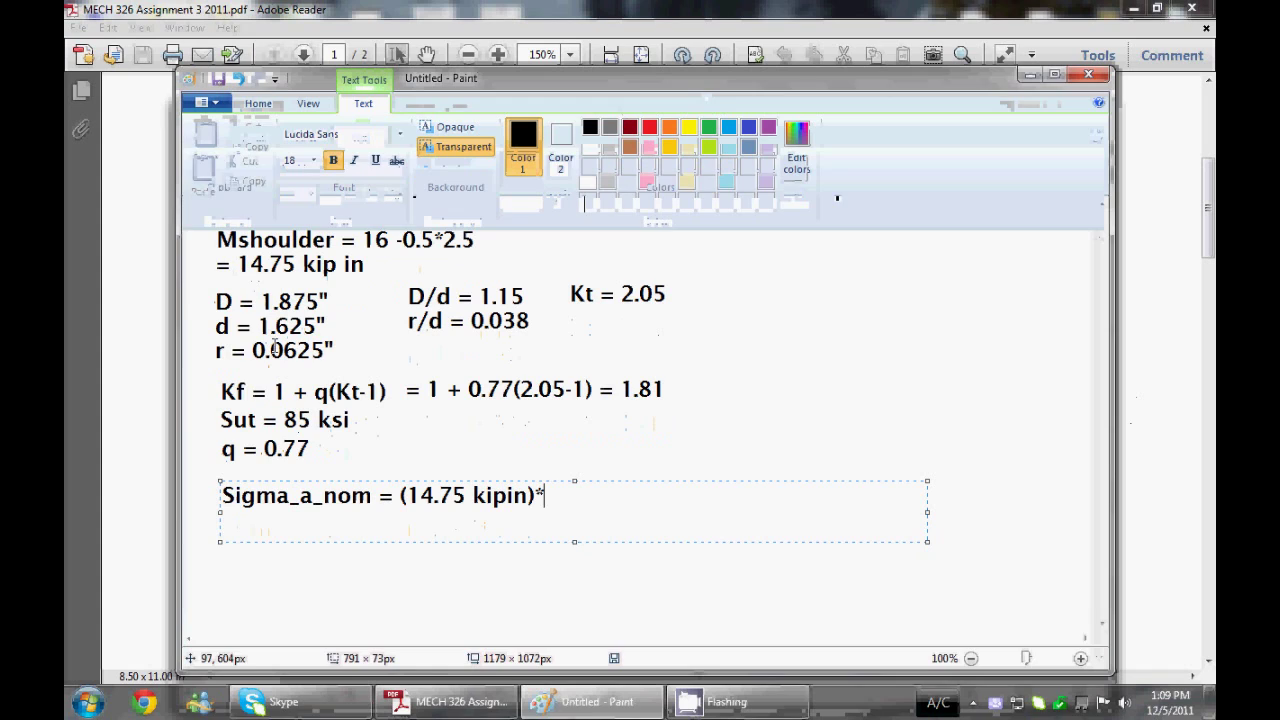
pyautogui.write('1')
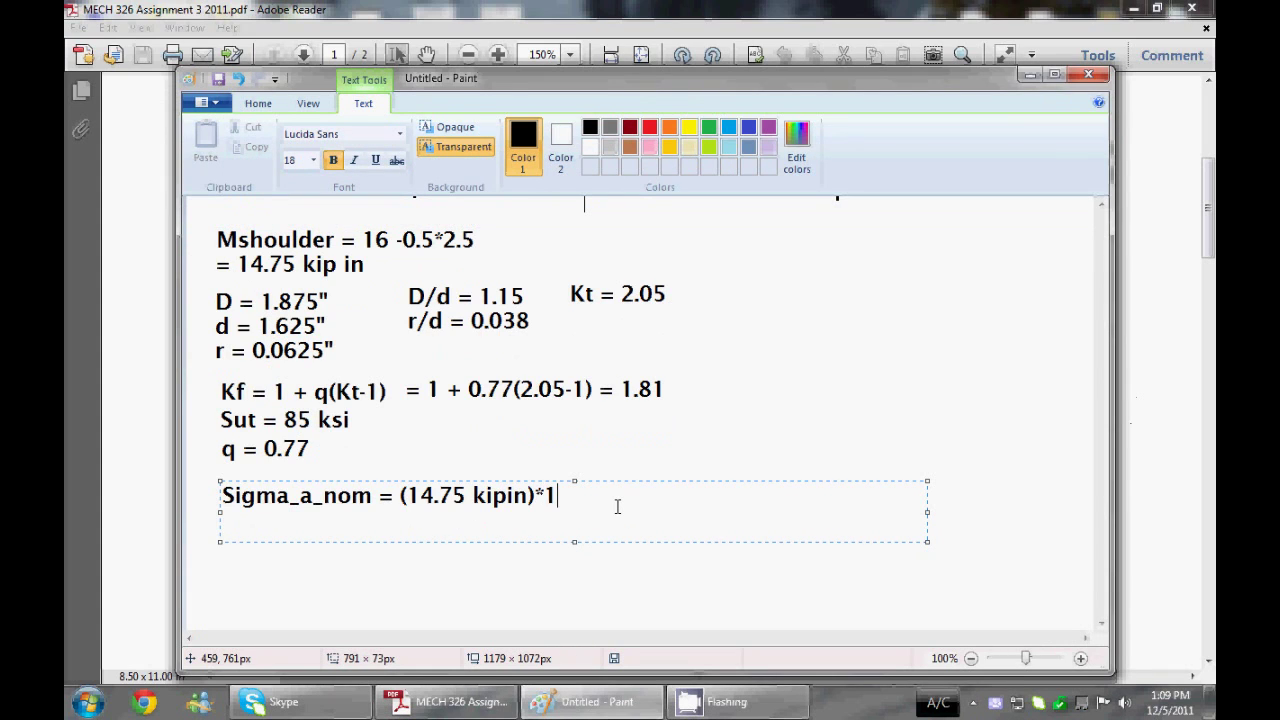
pyautogui.write('.625"/2/(pi/')
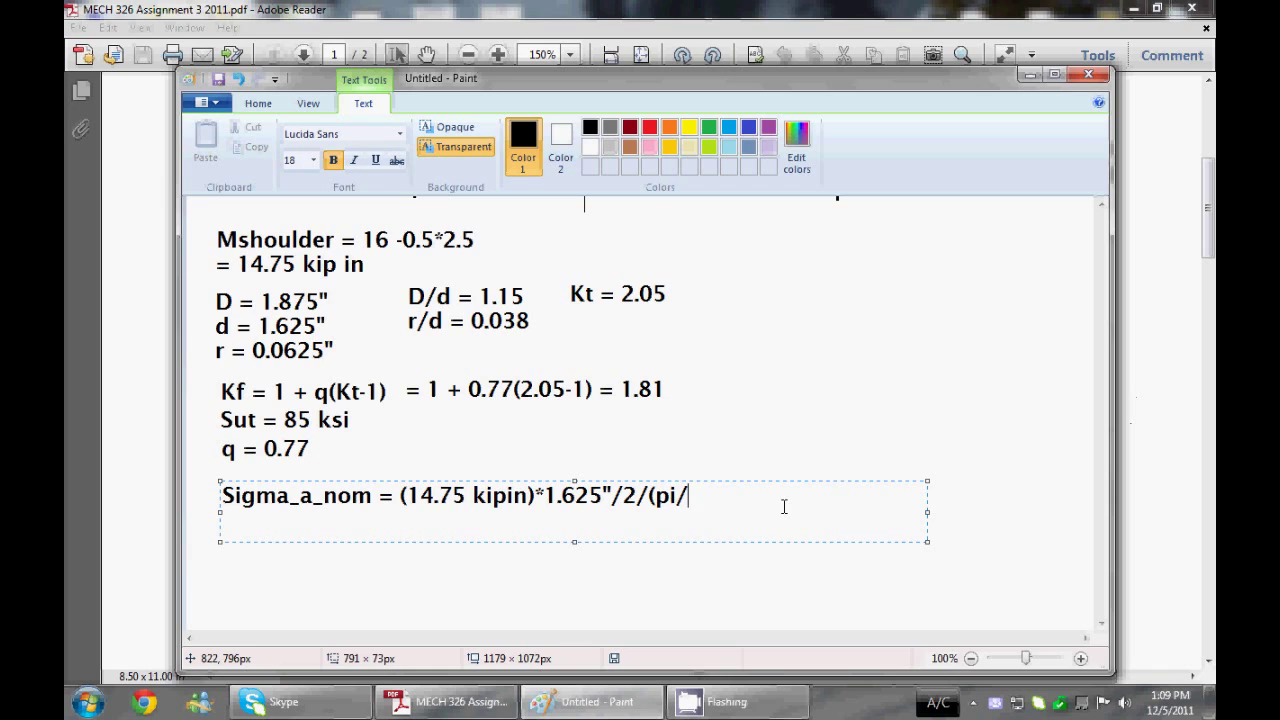
pyautogui.write('64*(1.625)^4)')
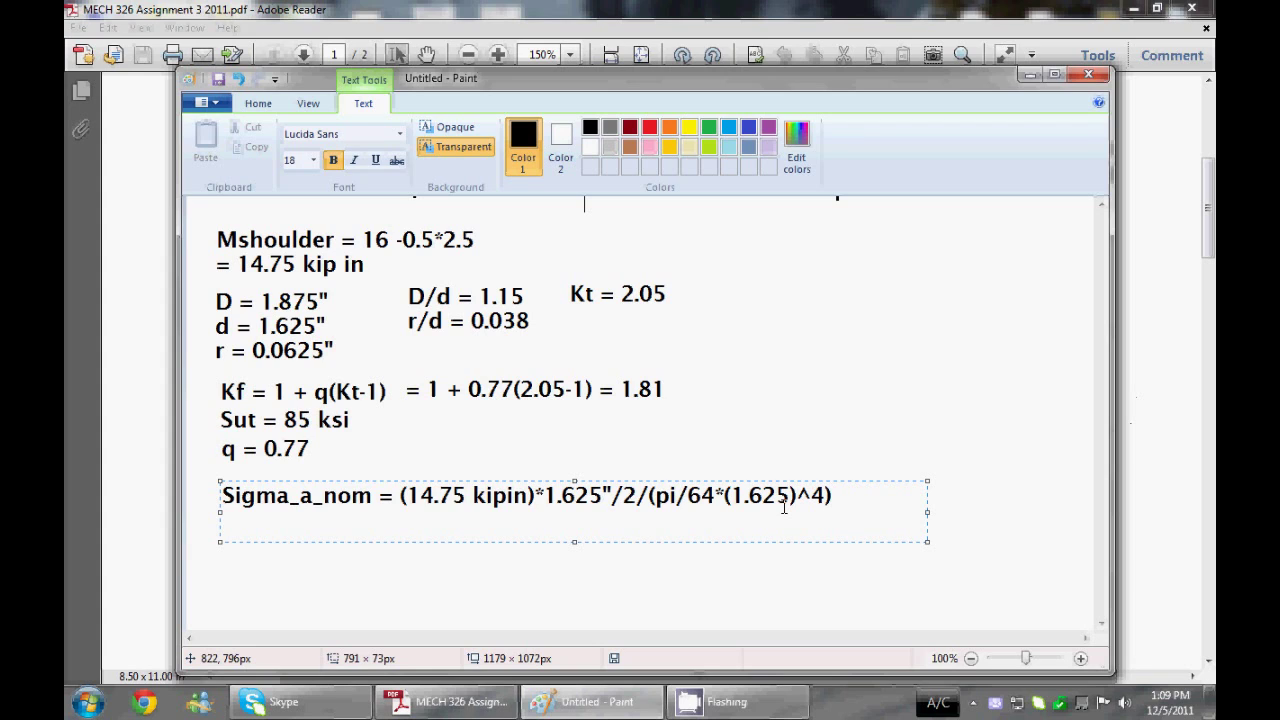
pyautogui.press('Return')
pyautogui.write('=35.01 ksi')
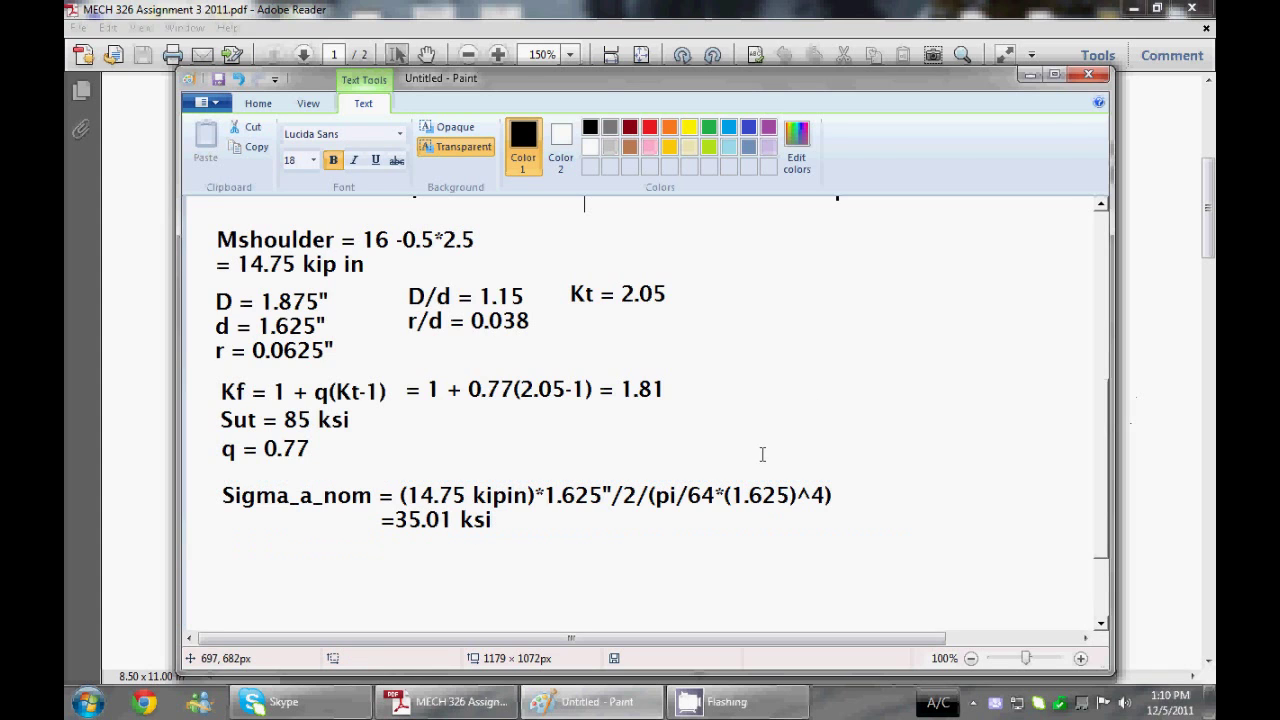
pyautogui.click(212, 553)
pyautogui.click(215, 556)
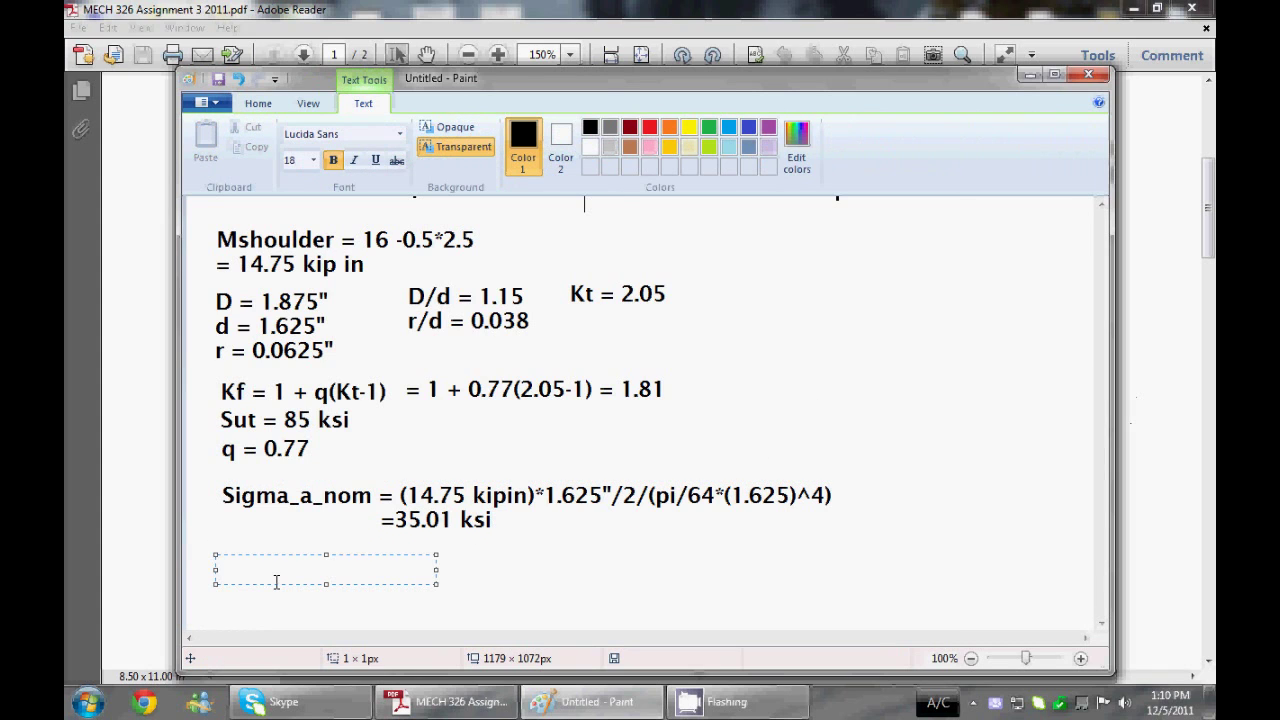
# Type Sigma_a' = sqrt( (Kf*Sigma_bend + and widen the text box to keep it on one line
pyautogui.write('S')
pyautogui.write('gi')
pyautogui.press('BackSpace')
pyautogui.press('BackSpace')
pyautogui.write('ig')
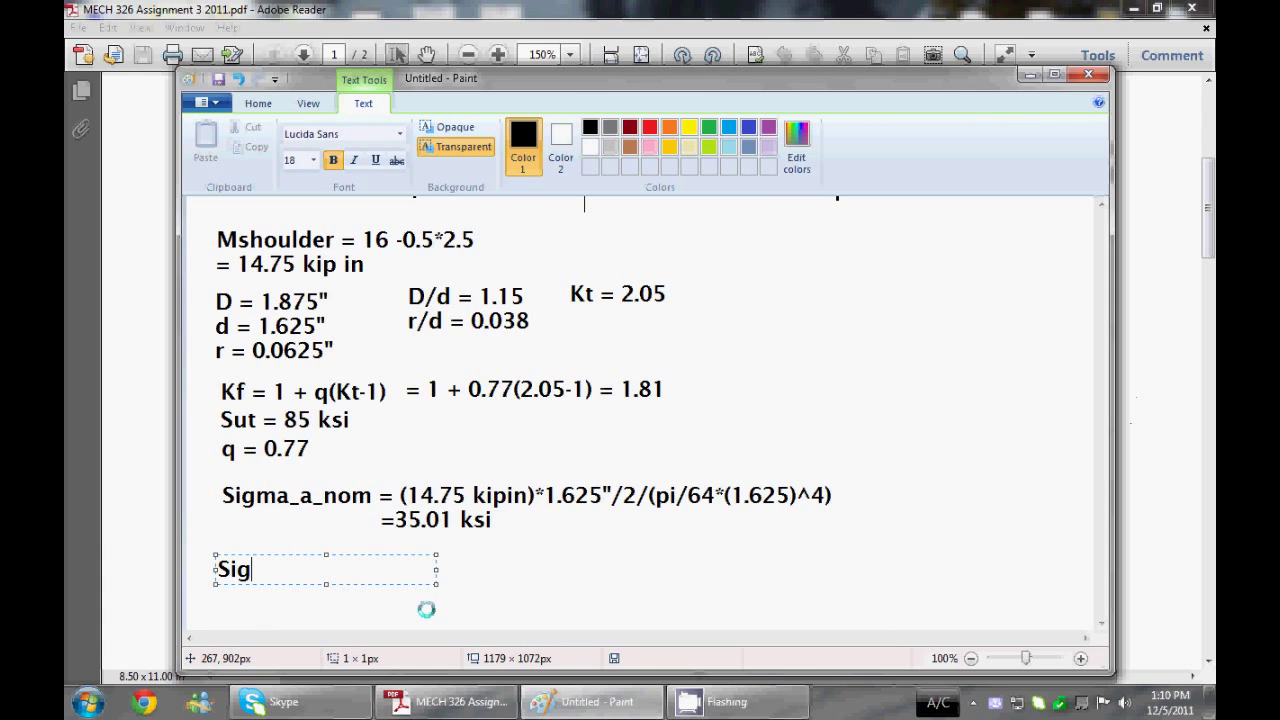
pyautogui.write("ma_a'")
pyautogui.write('= sqr')
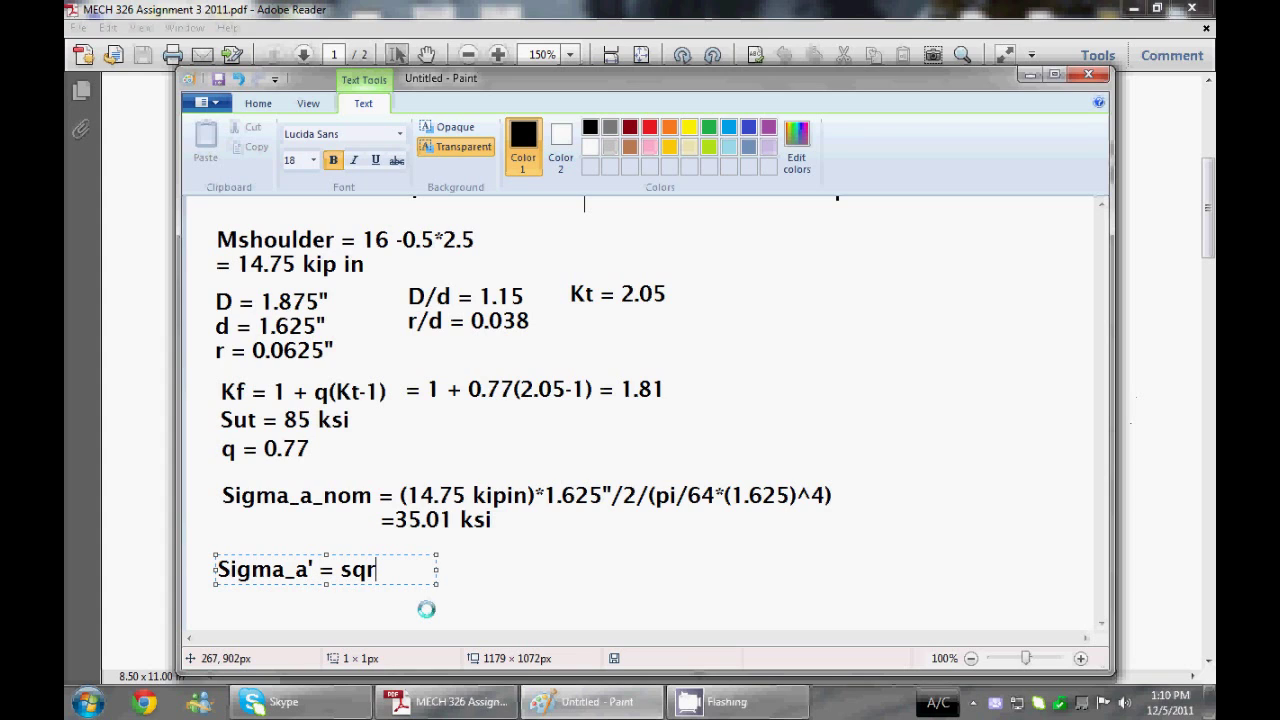
pyautogui.write('t( (Kf*')
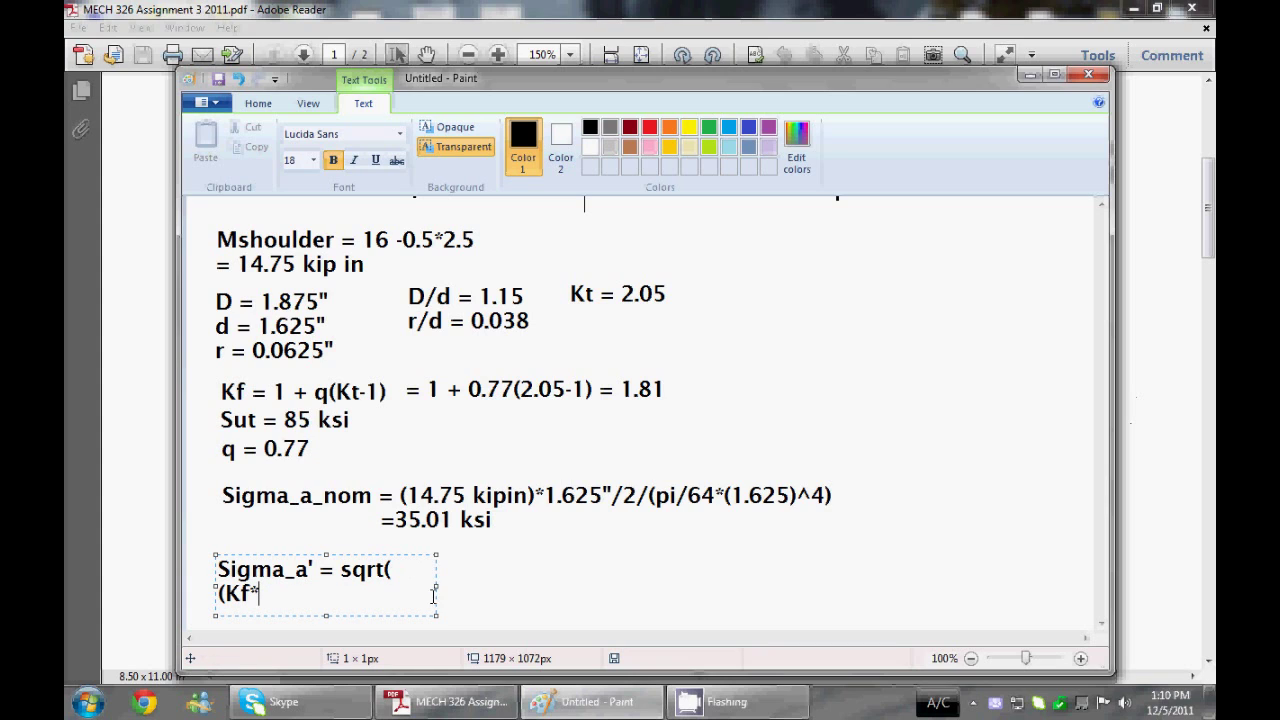
pyautogui.moveTo(437, 585); pyautogui.dragTo(922, 576)
pyautogui.write('Sigma')
pyautogui.write('_')
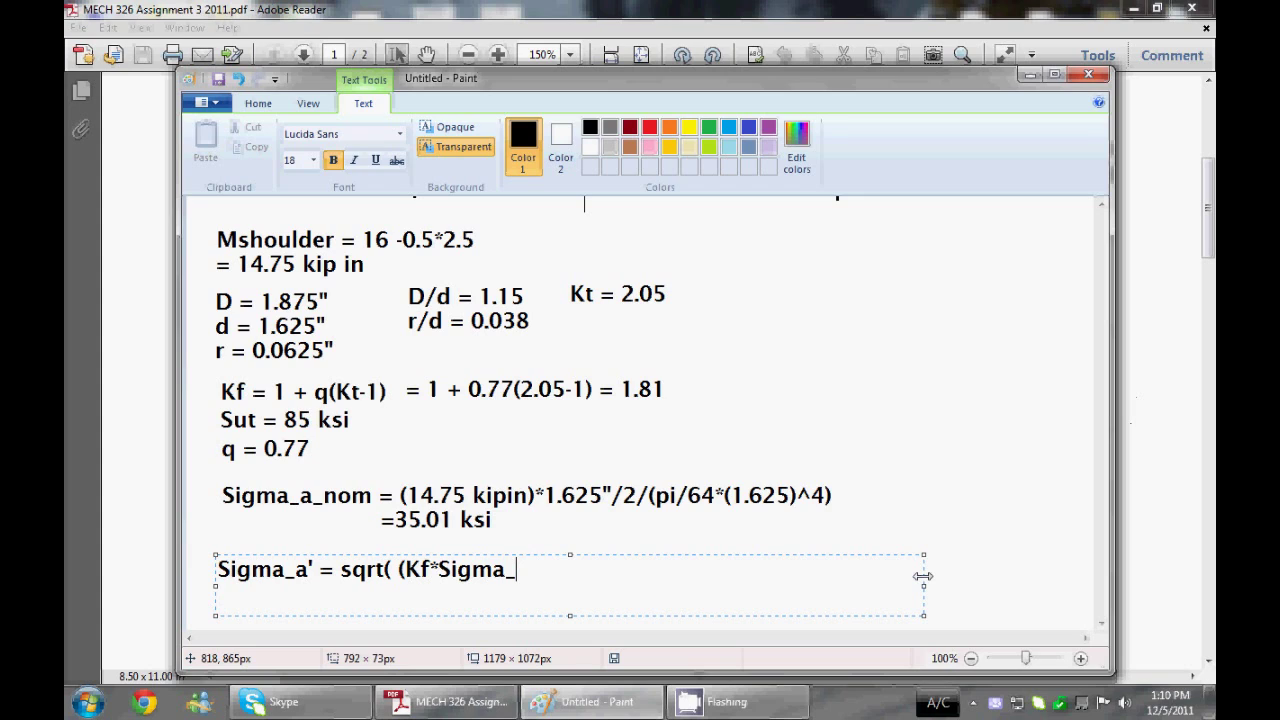
pyautogui.write('bend +')
# Add the second Kf term, numbering the factors Kf1 and Kf2, followed by Sigma_ax
pyautogui.write('Kf')
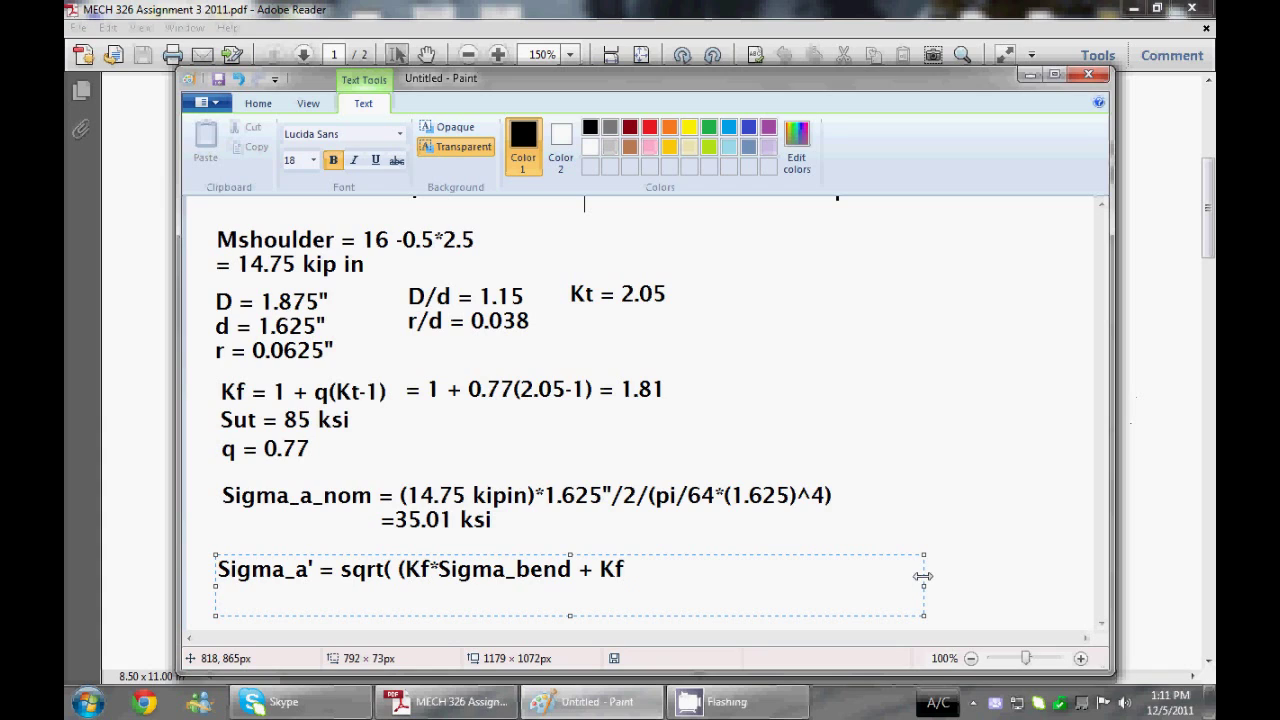
pyautogui.click(430, 570)
pyautogui.write('1')
pyautogui.click(696, 567)
pyautogui.write('2')
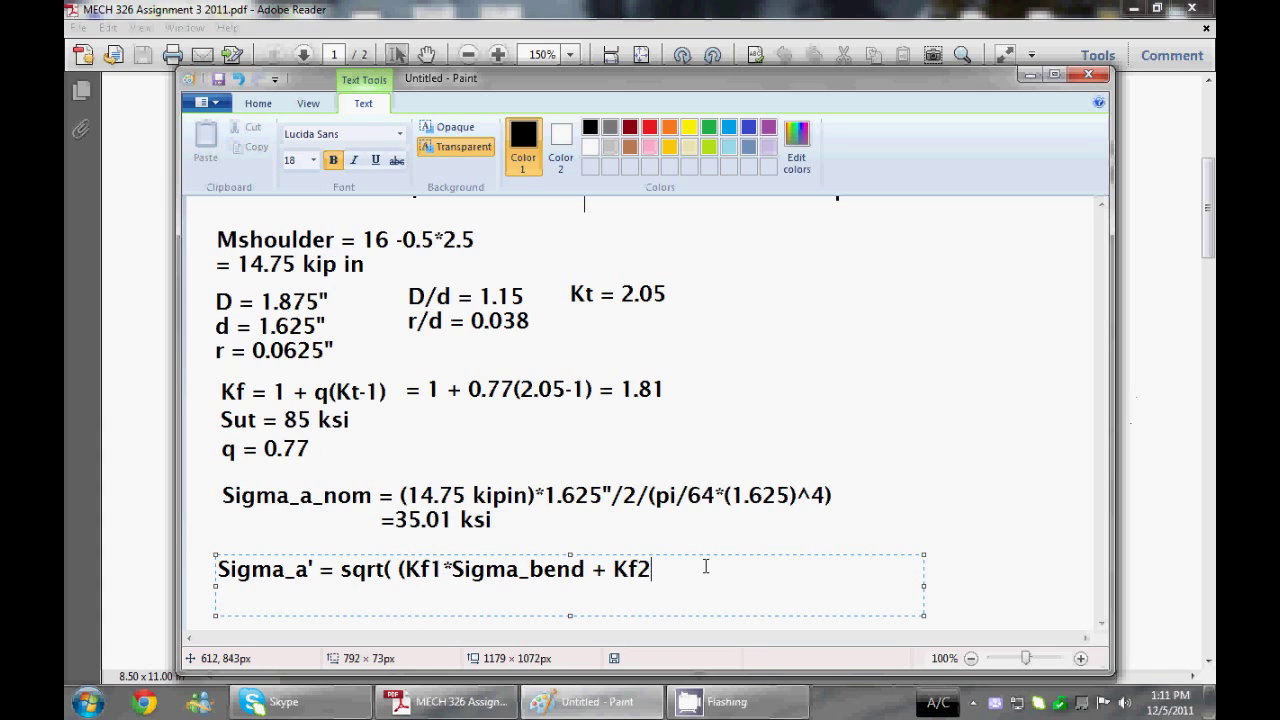
pyautogui.write('*Sigma_axi')
# Finish the formula with /0.85)^2 + 3*(Kfs*Shear_torsion)^2), fixing the torsion typo
pyautogui.press('BackSpace')
pyautogui.write('/0.')
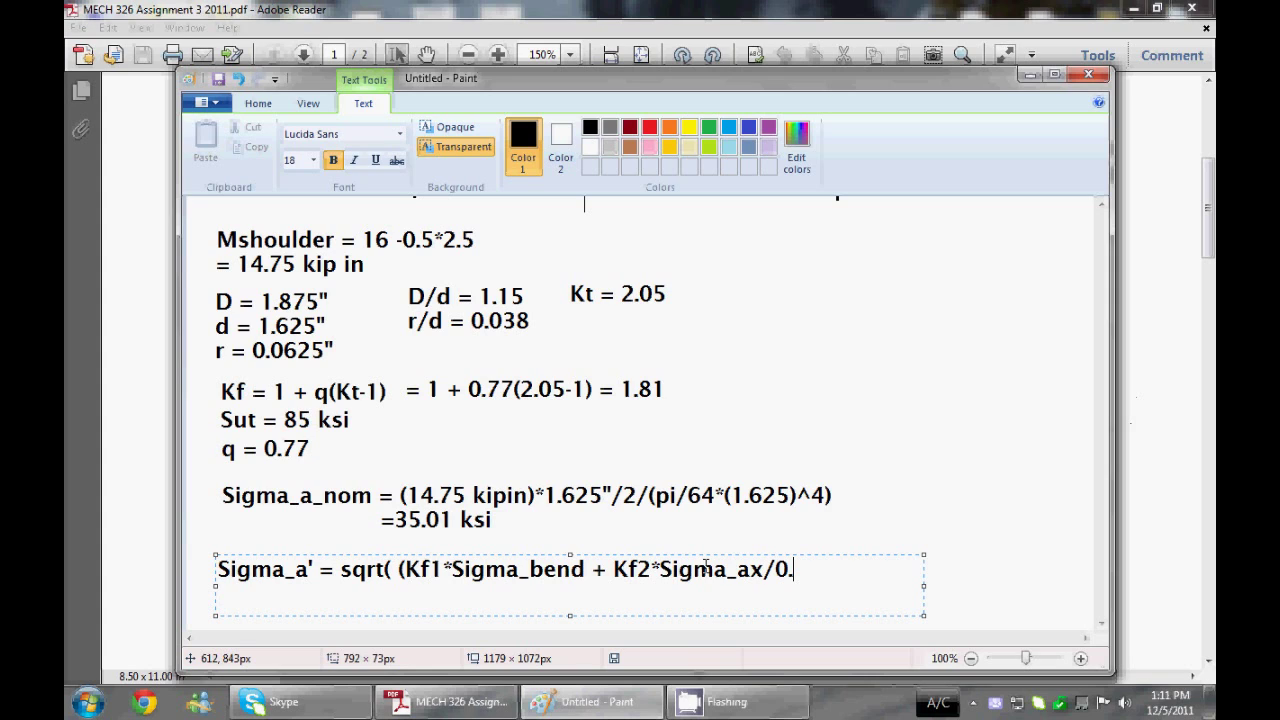
pyautogui.write('85')
pyautogui.write(')^2 + 3*(')
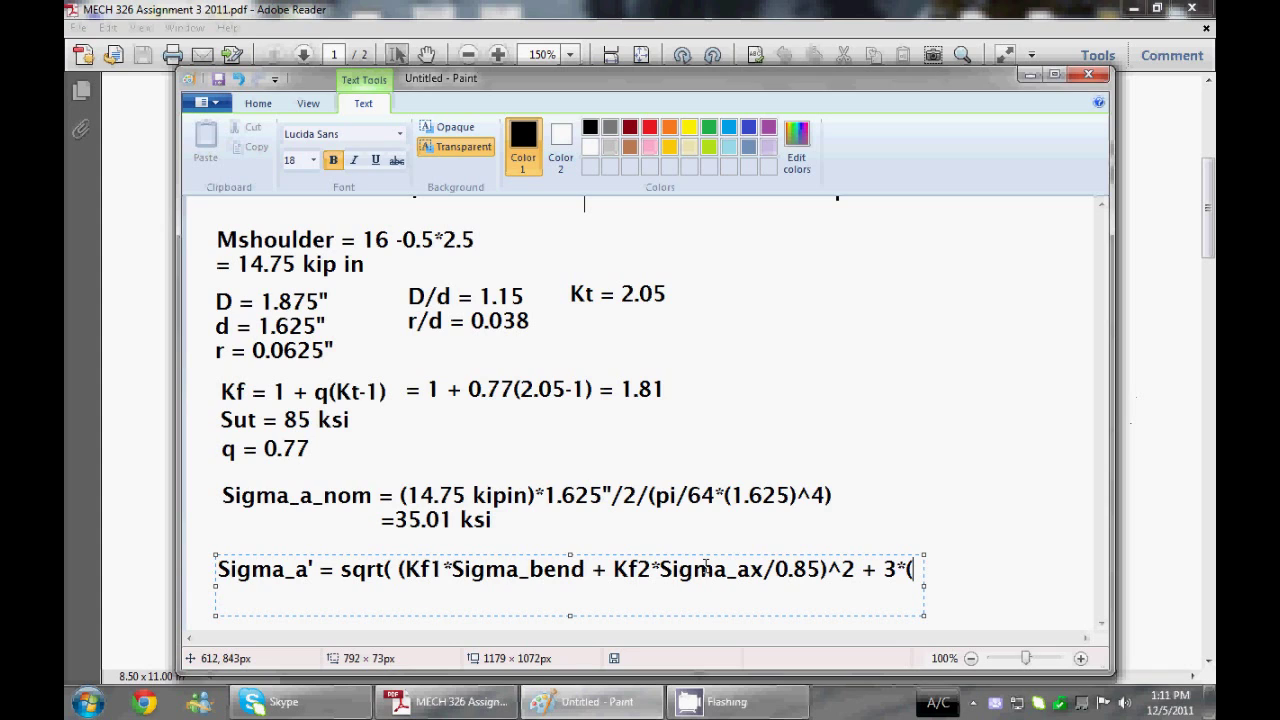
pyautogui.write('Kfs*Shear_to')
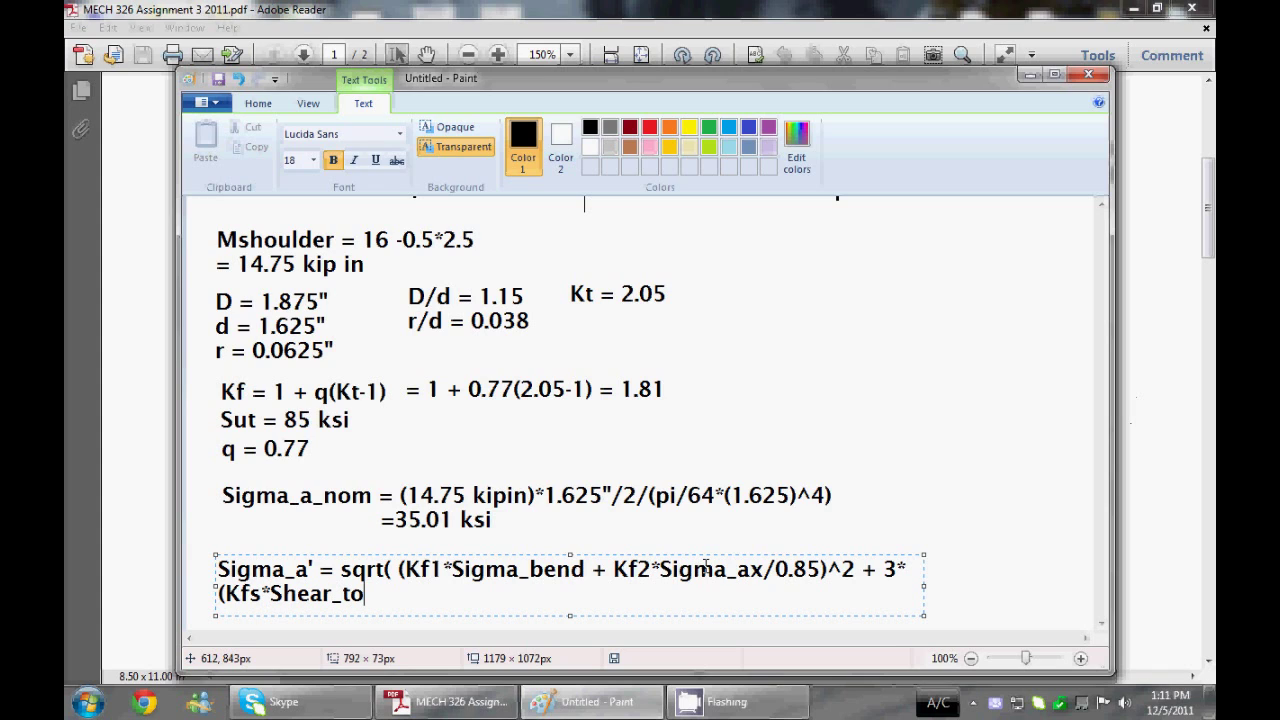
pyautogui.write('rsion)^2')
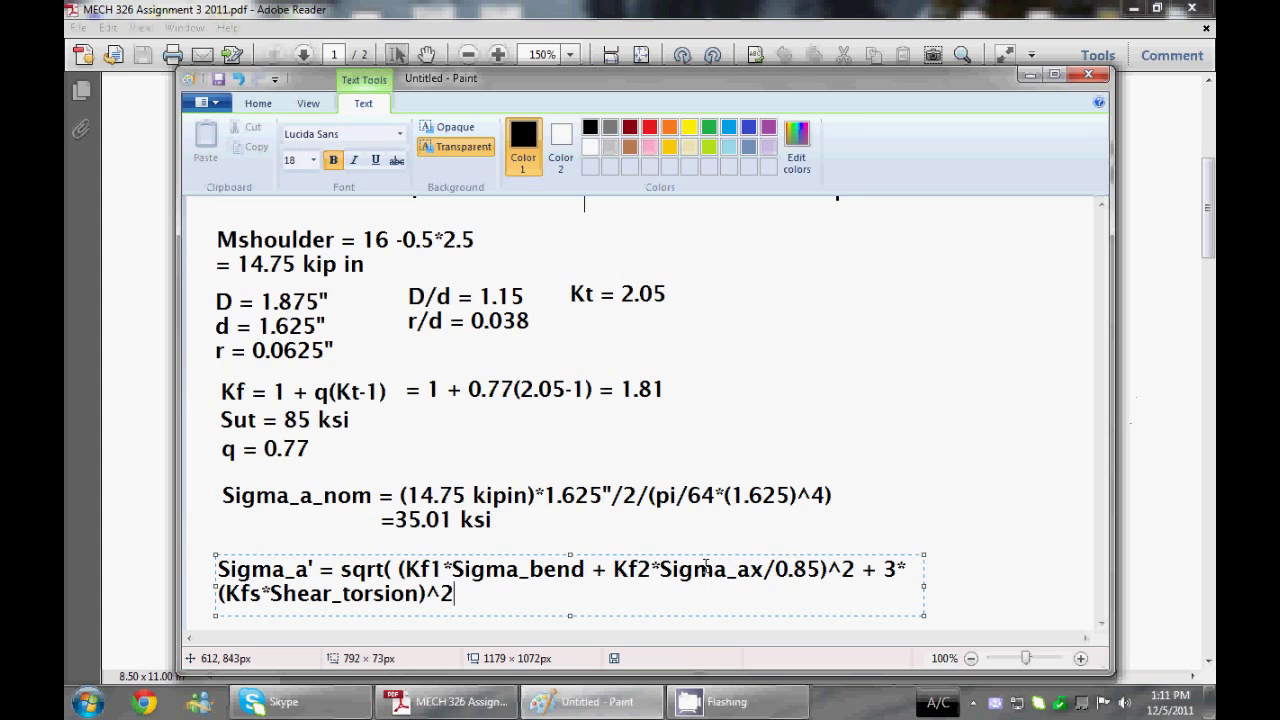
pyautogui.write(')')
# Break the formula before the + 3* term onto a second line
pyautogui.click(880, 570)
pyautogui.click(864, 570)
pyautogui.press('Return')
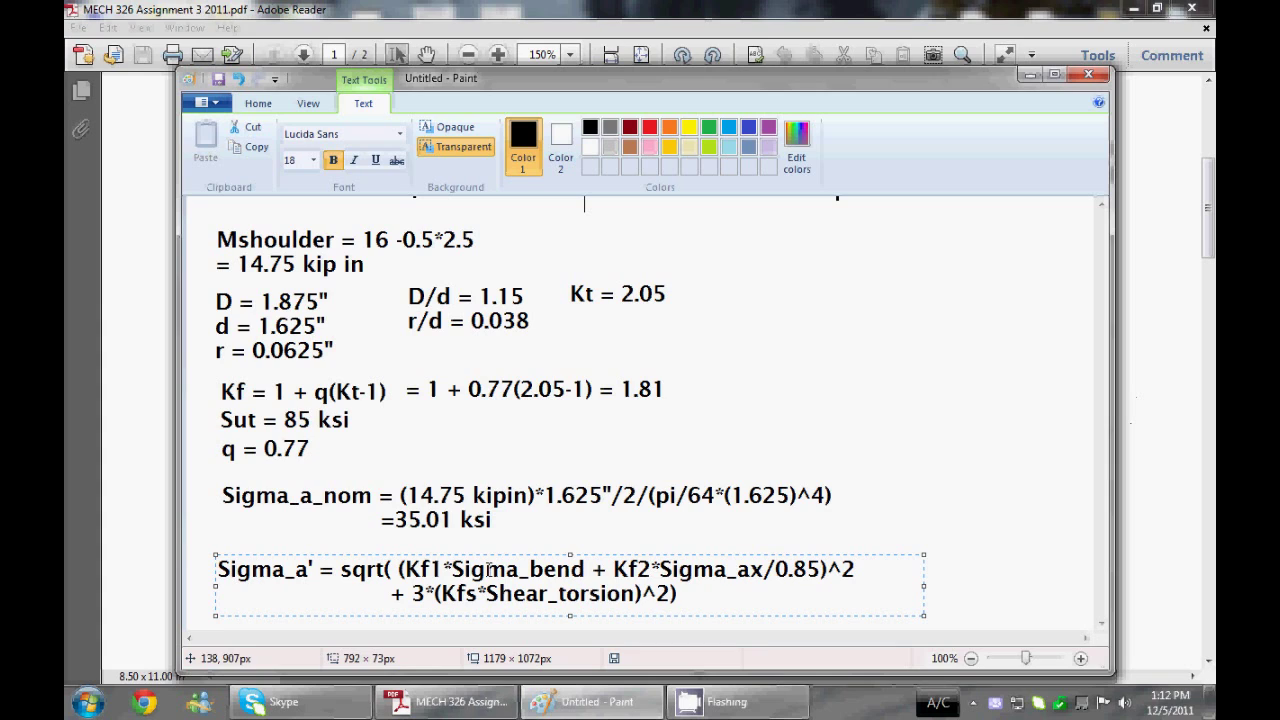
# Highlight the axial and torsion terms, then place the cursor on the first formula line
pyautogui.moveTo(613, 569); pyautogui.dragTo(822, 569)
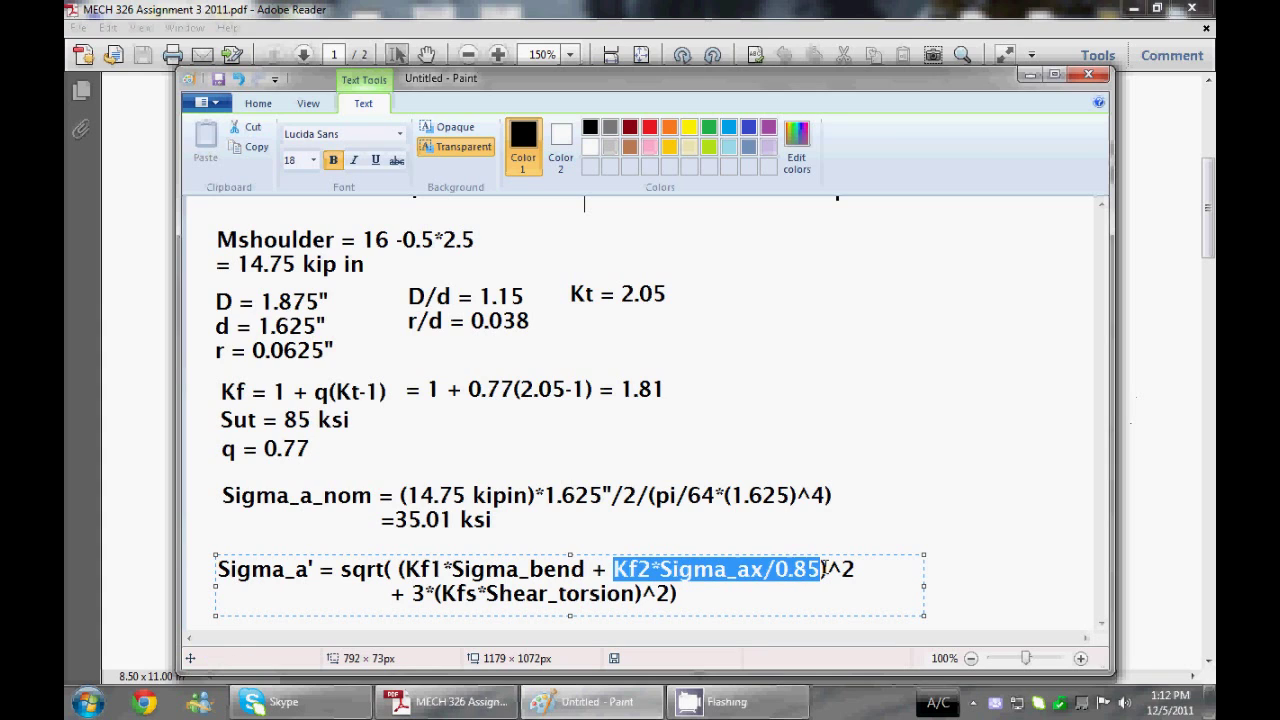
pyautogui.click(466, 593)
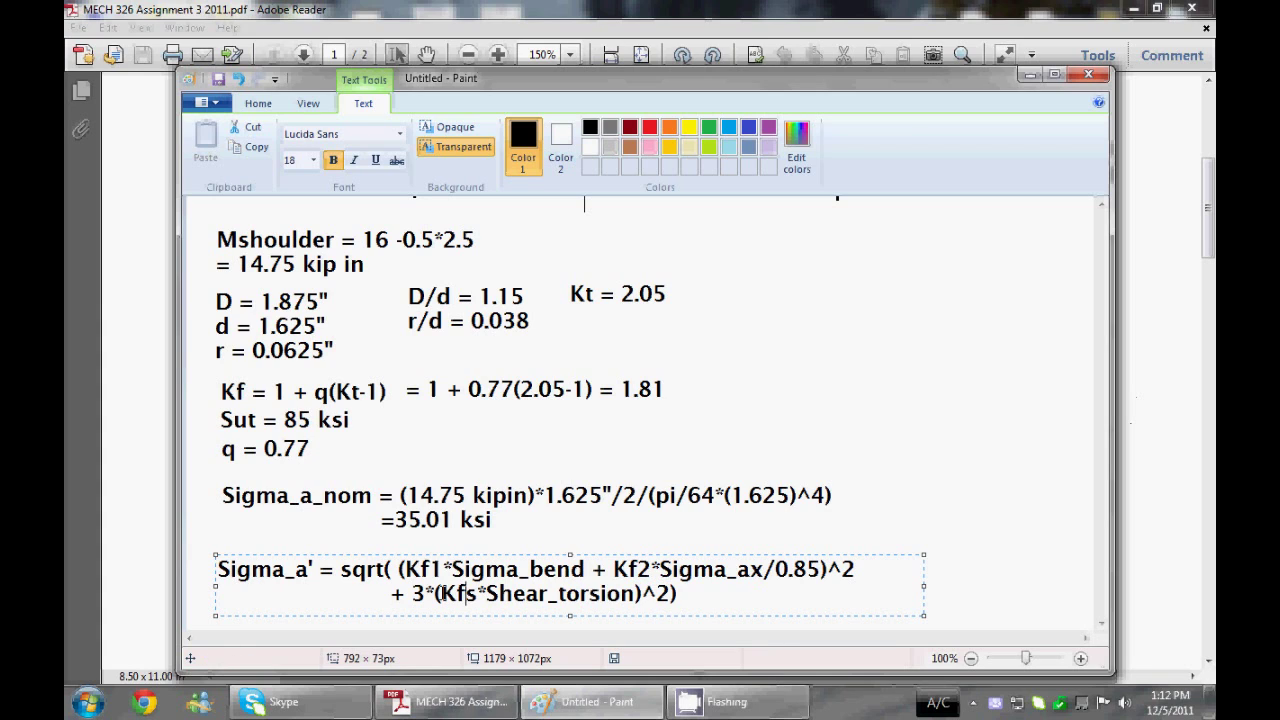
pyautogui.moveTo(442, 593); pyautogui.dragTo(638, 595)
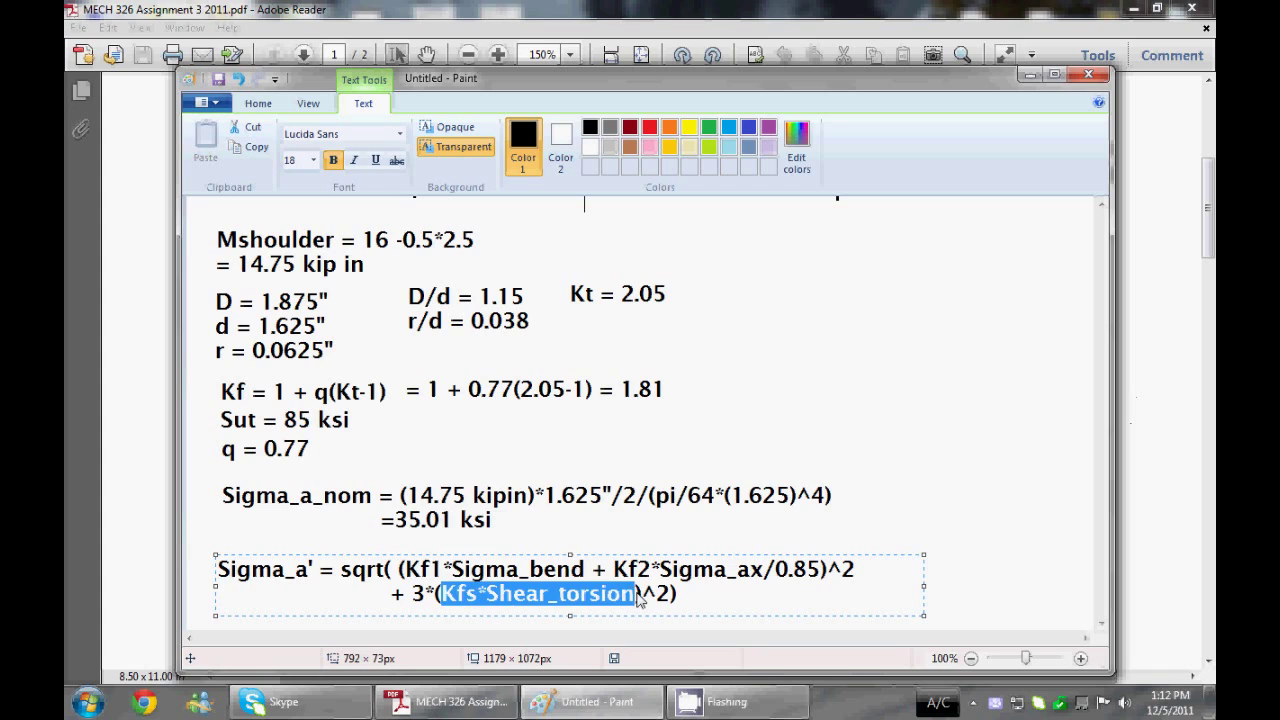
pyautogui.press('End')
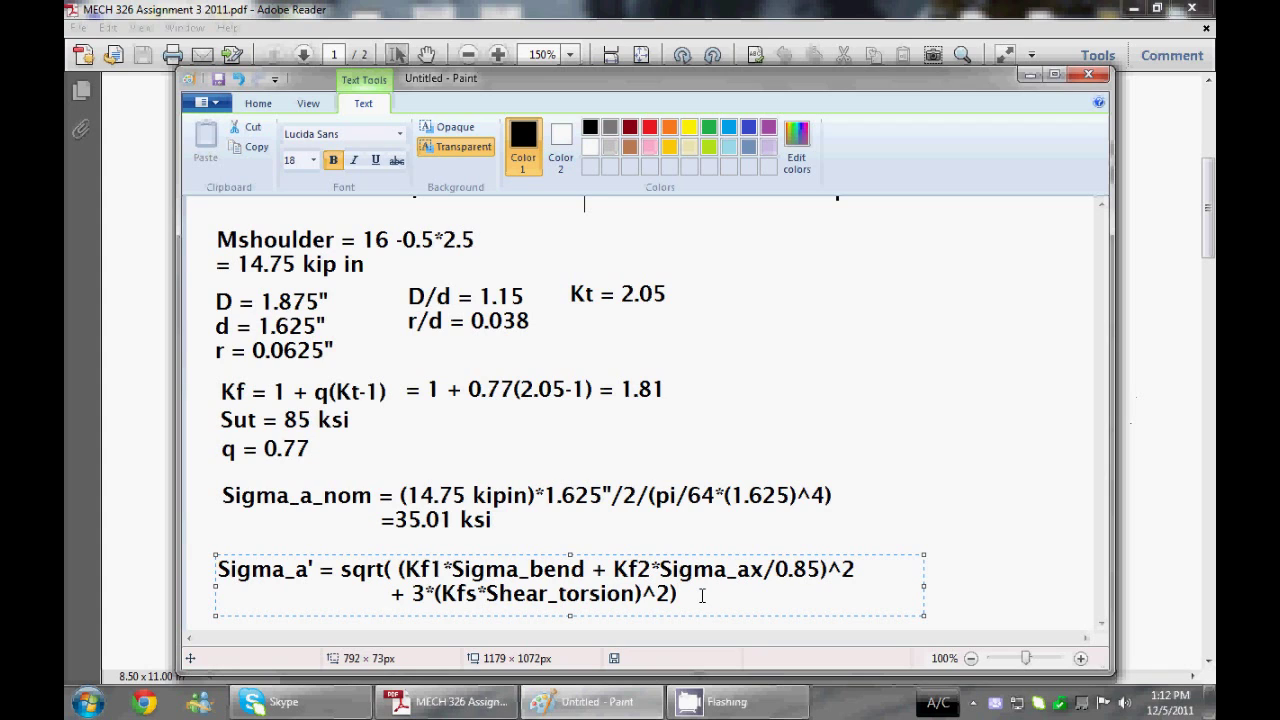
pyautogui.keyDown('shift'); pyautogui.click(274, 587); pyautogui.keyUp('shift')
pyautogui.keyDown('shift'); pyautogui.click(217, 569); pyautogui.keyUp('shift')
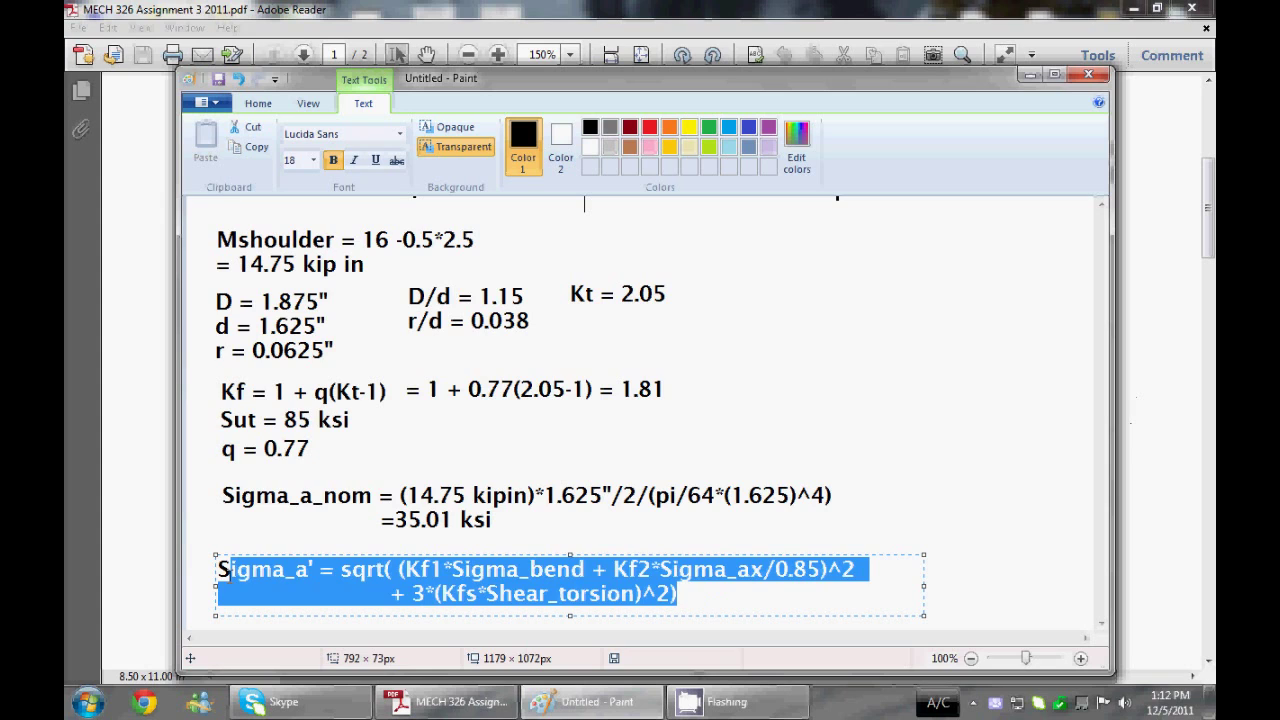
pyautogui.click(230, 569)
# Copy the two-line formula and rearrange its lines using cut and paste
pyautogui.hotkey('ctrl', 'z')
pyautogui.hotkey('ctrl', 'y')
pyautogui.hotkey('ctrl', 'c')
pyautogui.click(728, 594)
pyautogui.hotkey('ctrl', 'Home')
pyautogui.hotkey('shift', 'Down')
pyautogui.press('Delete')
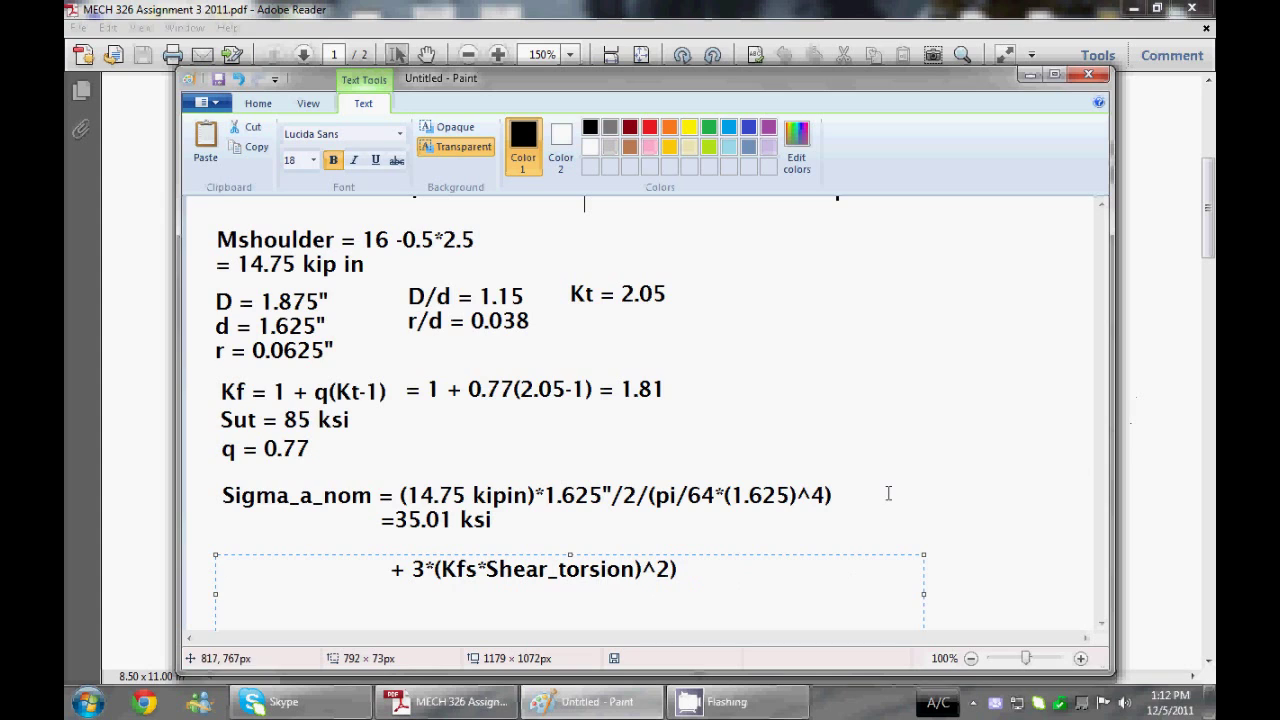
pyautogui.hotkey('ctrl', 'z')
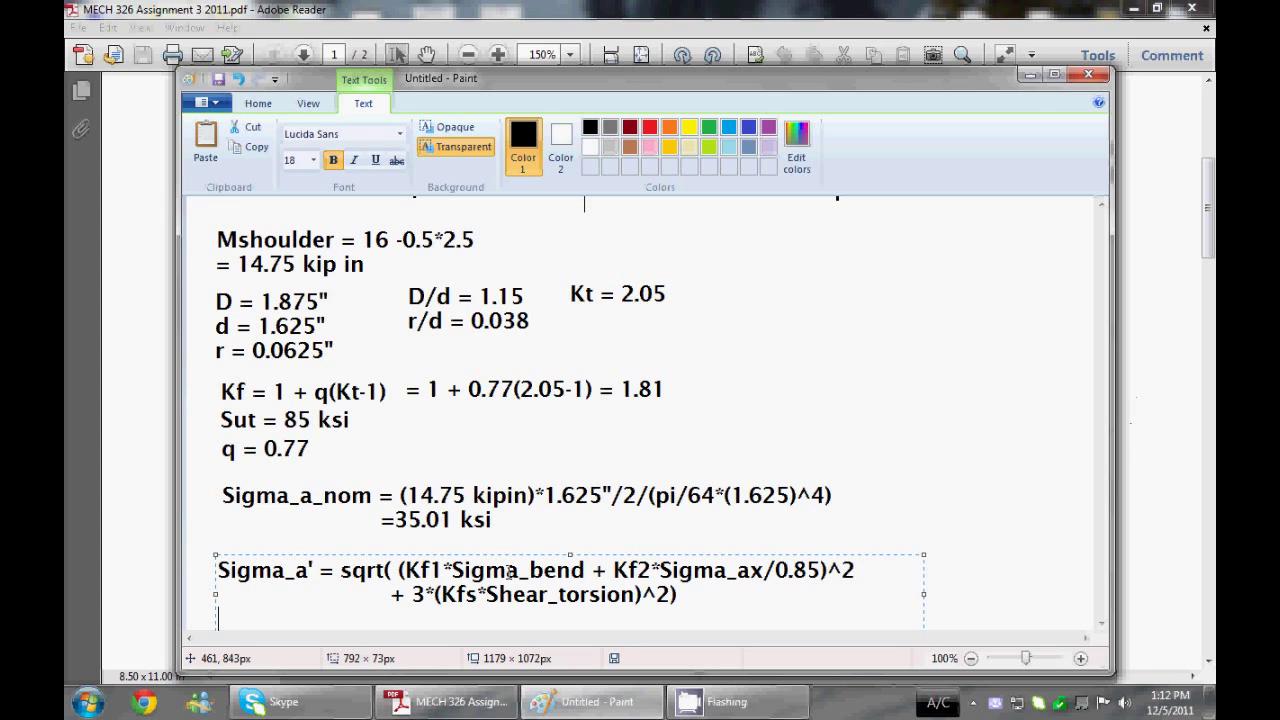
pyautogui.hotkey('ctrl', 'Home')
pyautogui.hotkey('shift', 'Down')
pyautogui.hotkey('ctrl', 'x')
pyautogui.press('Down')
pyautogui.hotkey('ctrl', 'v')
pyautogui.hotkey('ctrl', 'z')
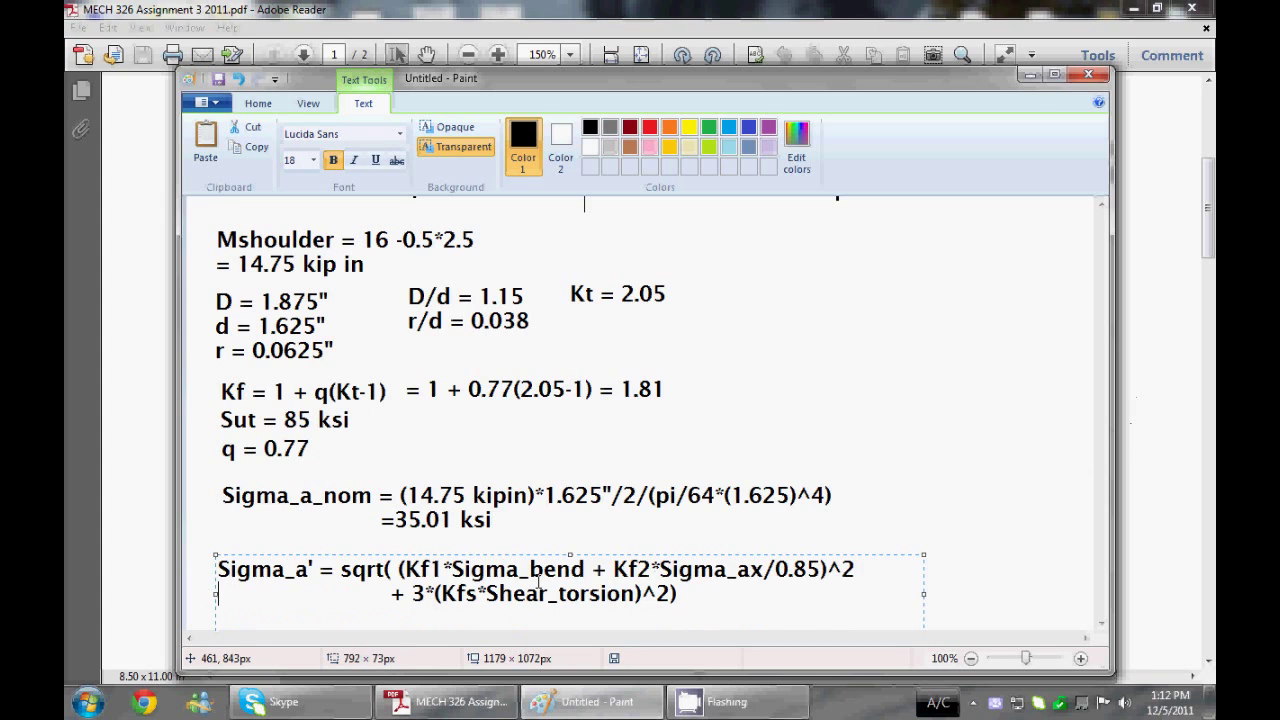
pyautogui.hotkey('ctrl', 'y')
# Rename the formula's left side from Sigma_a' to Sigma_m'
pyautogui.press('Right')
pyautogui.press('Right')
pyautogui.press('Right')
pyautogui.press('Right')
pyautogui.press('Right')
pyautogui.press('Right')
pyautogui.press('Right')
pyautogui.press('Right')
pyautogui.press('Right')
pyautogui.press('Right')
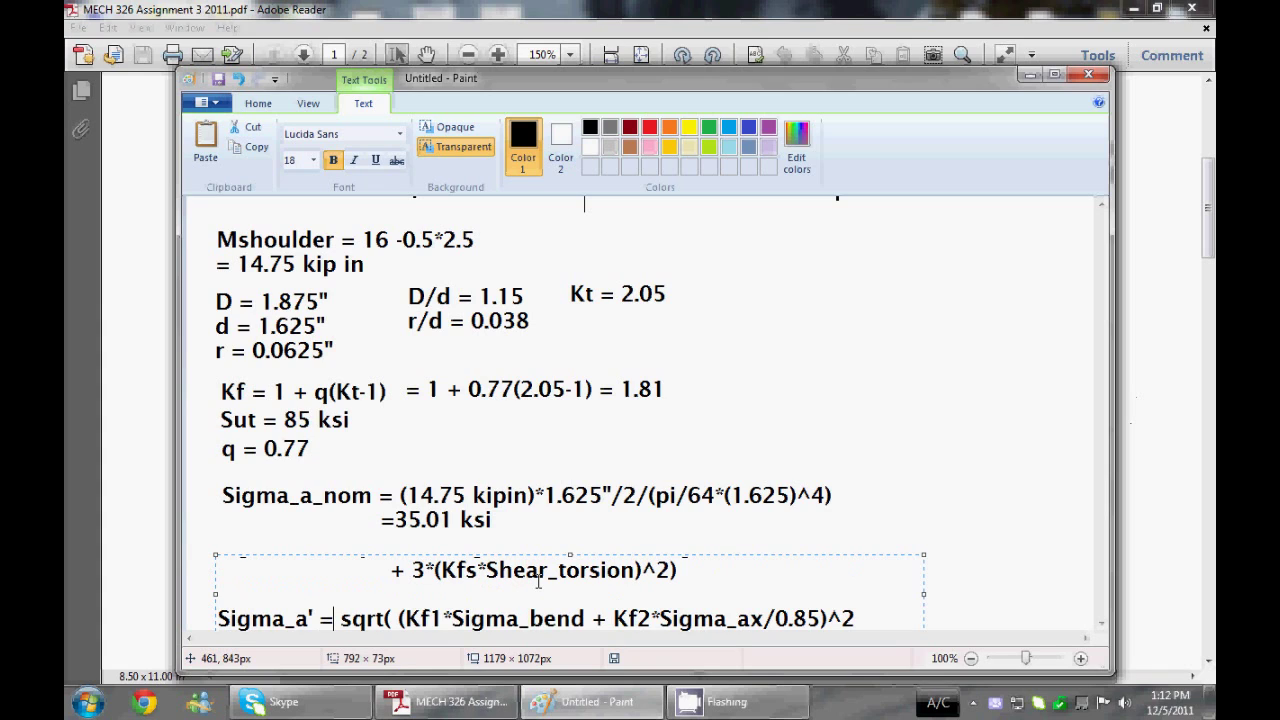
pyautogui.press('Left')
pyautogui.press('Left')
pyautogui.press('Left')
pyautogui.press('BackSpace')
pyautogui.write('m')
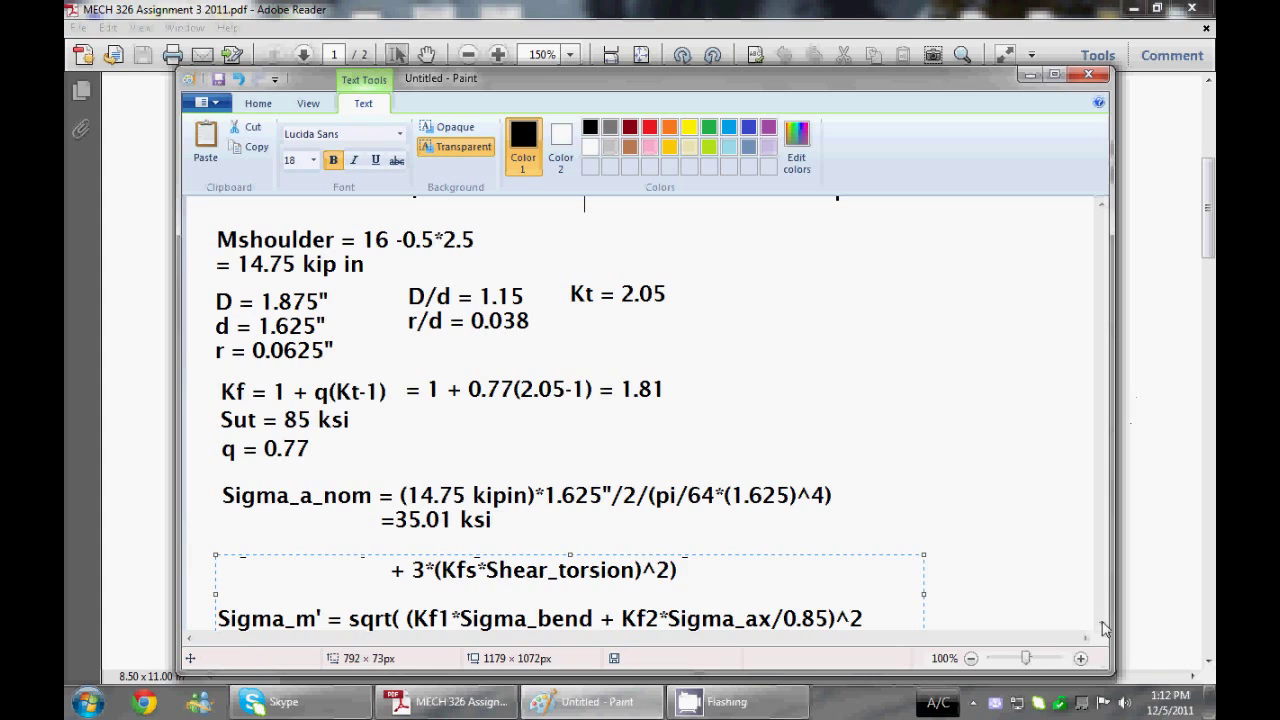
# Remove the /0.85 divisor from the axial term and commit the Sigma_m' formula
pyautogui.click(842, 603)
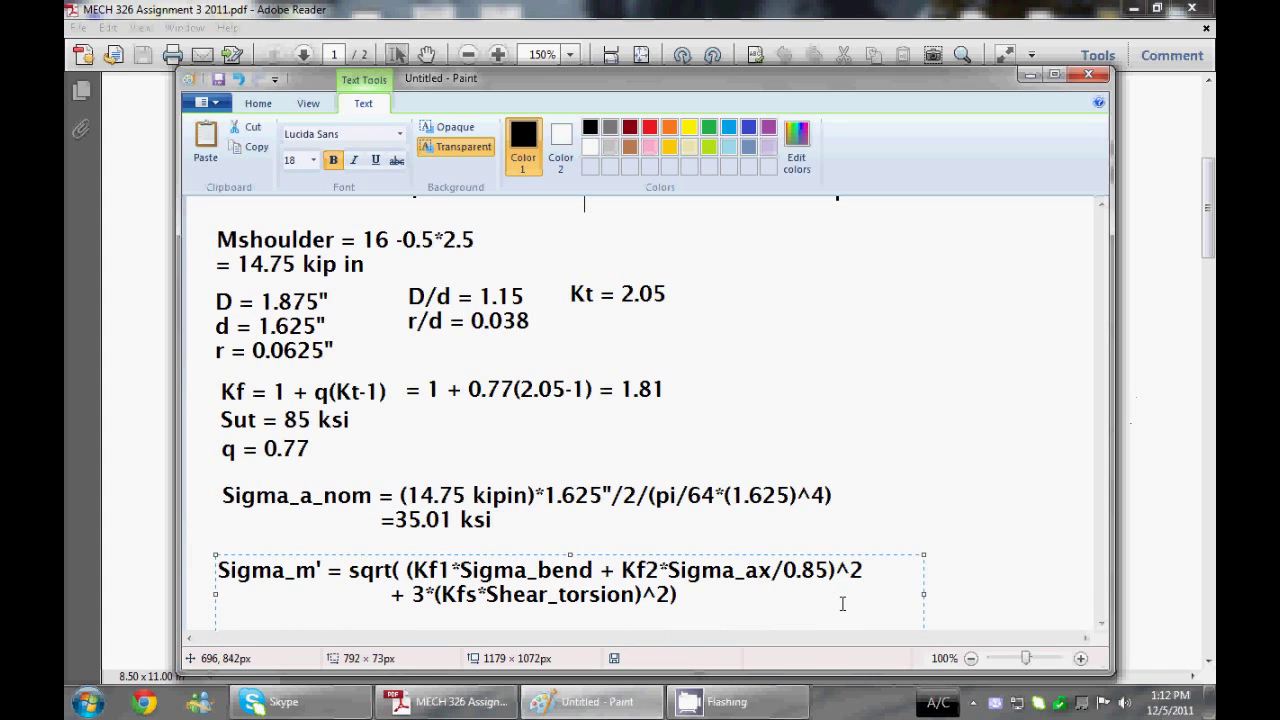
pyautogui.press('Left')
pyautogui.press('Left')
pyautogui.press('Left')
pyautogui.press('Left')
pyautogui.press('Left')
pyautogui.press('Left')
pyautogui.press('Left')
pyautogui.press('Left')
pyautogui.press('Left')
pyautogui.press('Left')
pyautogui.press('Right')
pyautogui.press('Right')
pyautogui.press('Right')
pyautogui.press('Right')
pyautogui.press('Right')
pyautogui.press('Right')
pyautogui.press('Right')
pyautogui.press('Right')
pyautogui.press('Right')
pyautogui.press('Right')
pyautogui.press('Right')
pyautogui.press('Right')
pyautogui.press('Right')
pyautogui.press('Right')
pyautogui.press('Right')
pyautogui.press('Right')
pyautogui.press('Right')
pyautogui.press('Left')
pyautogui.press('Right')
pyautogui.press('BackSpace')
pyautogui.press('BackSpace')
pyautogui.press('BackSpace')
pyautogui.press('BackSpace')
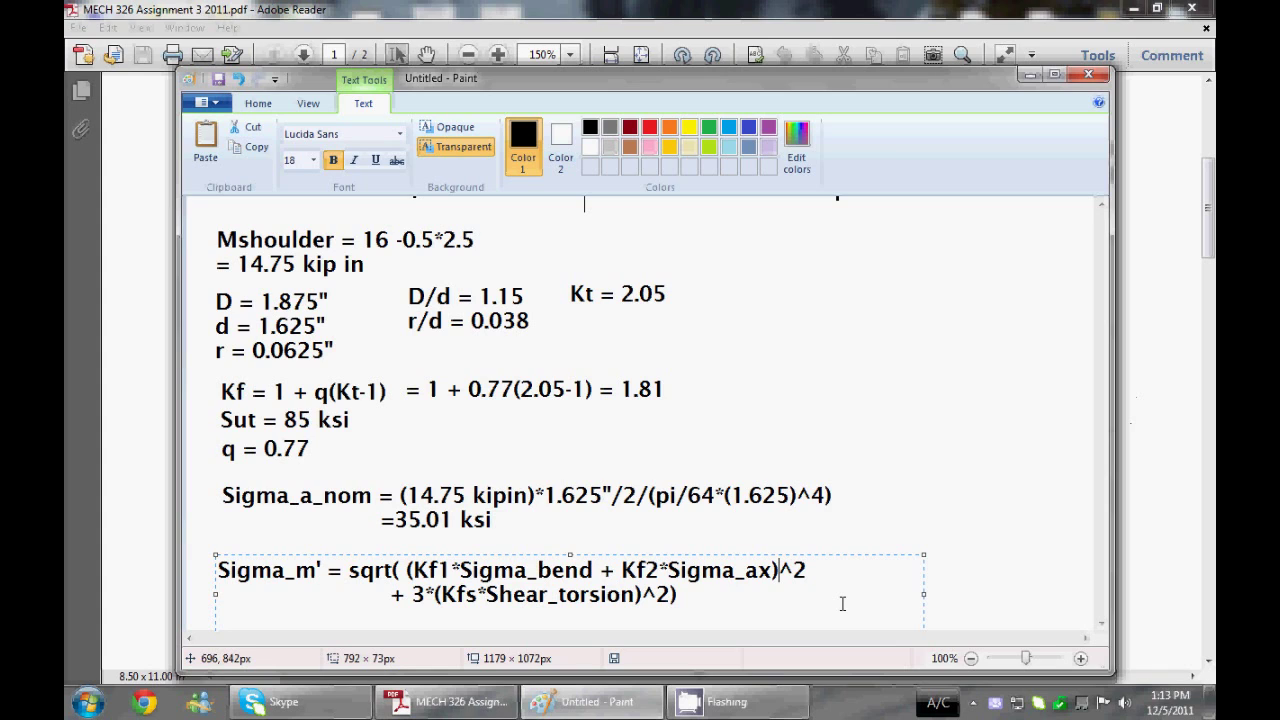
pyautogui.click(711, 594)
pyautogui.click(390, 500)
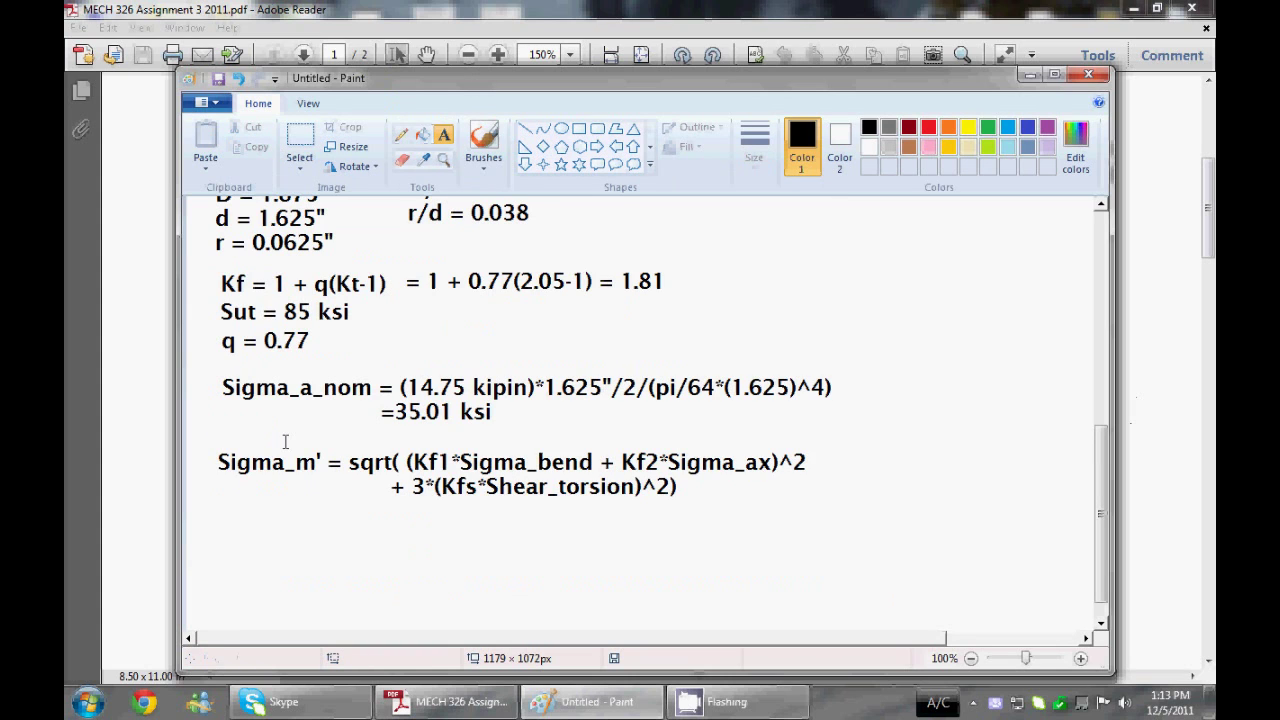
# Start a new text box below the formulas
pyautogui.scroll(-1, 390, 500)
pyautogui.scroll(-3, 390, 500)
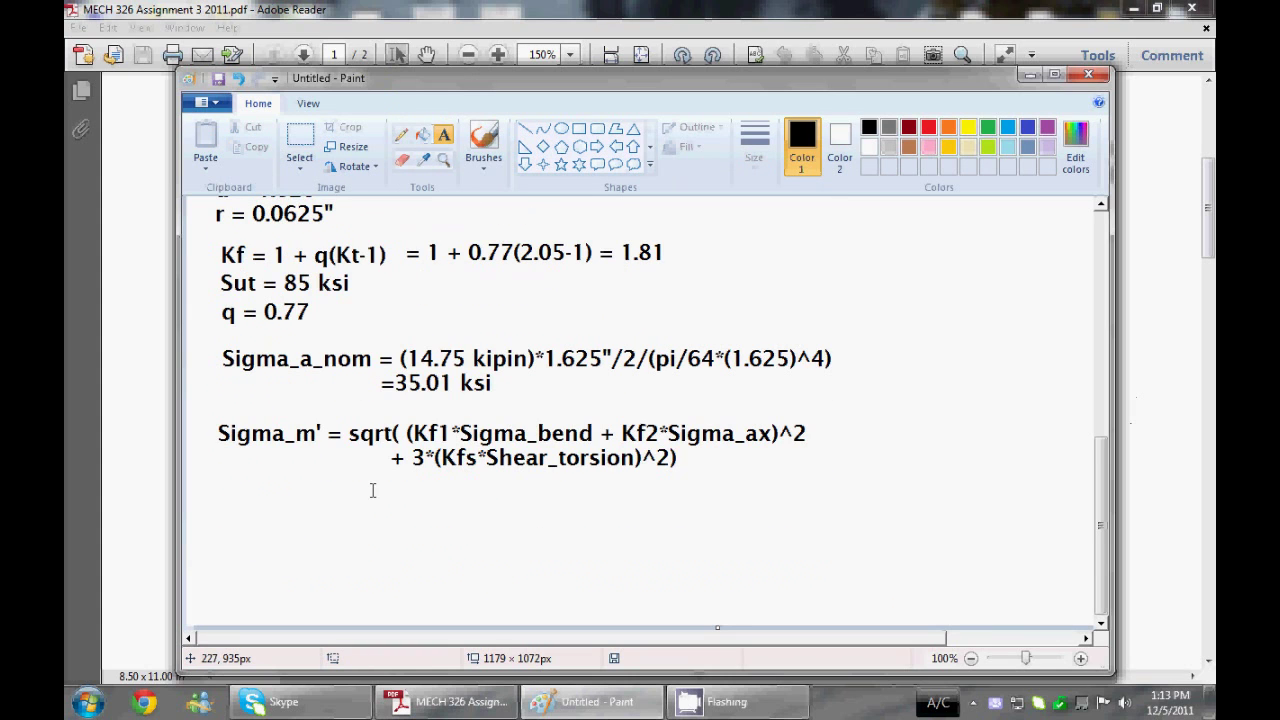
pyautogui.click(307, 430)
pyautogui.click(300, 436)
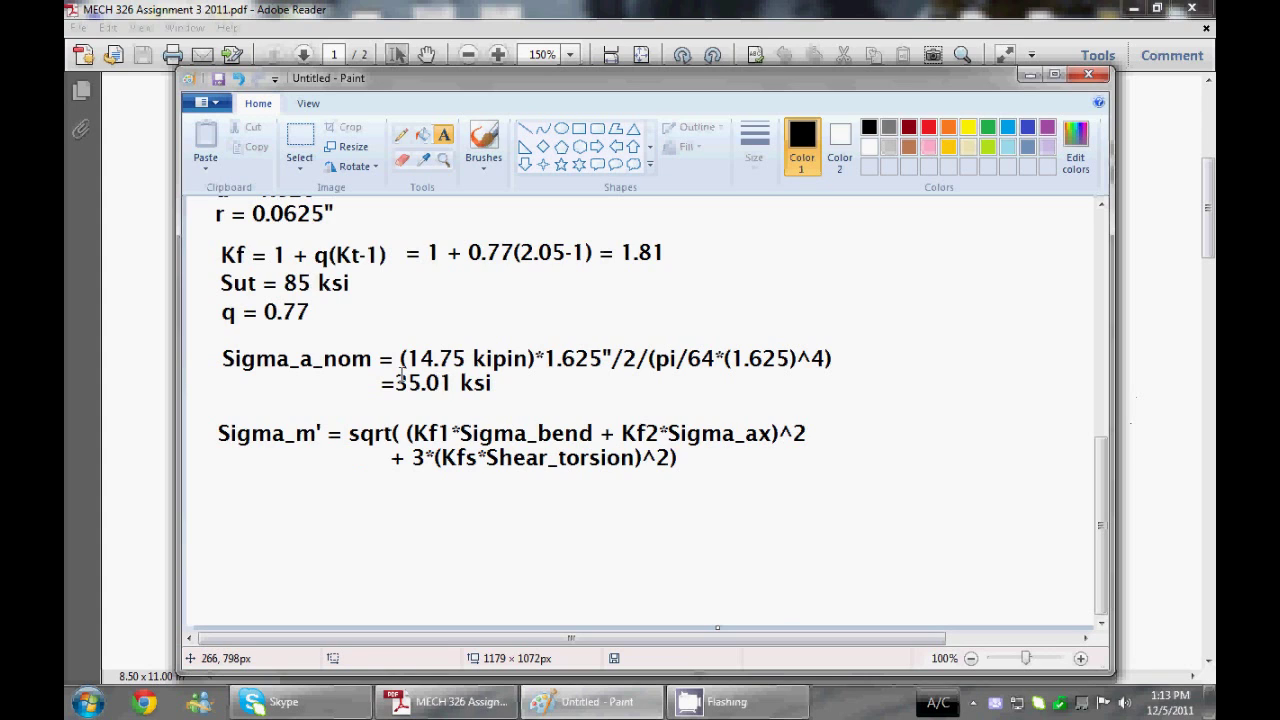
pyautogui.click(222, 512)
# Type Sigma_a' = 1.81*35.01ksi = 63.37ksi, correcting the mistyped 1.18 to 1.81
pyautogui.write('Sigma')
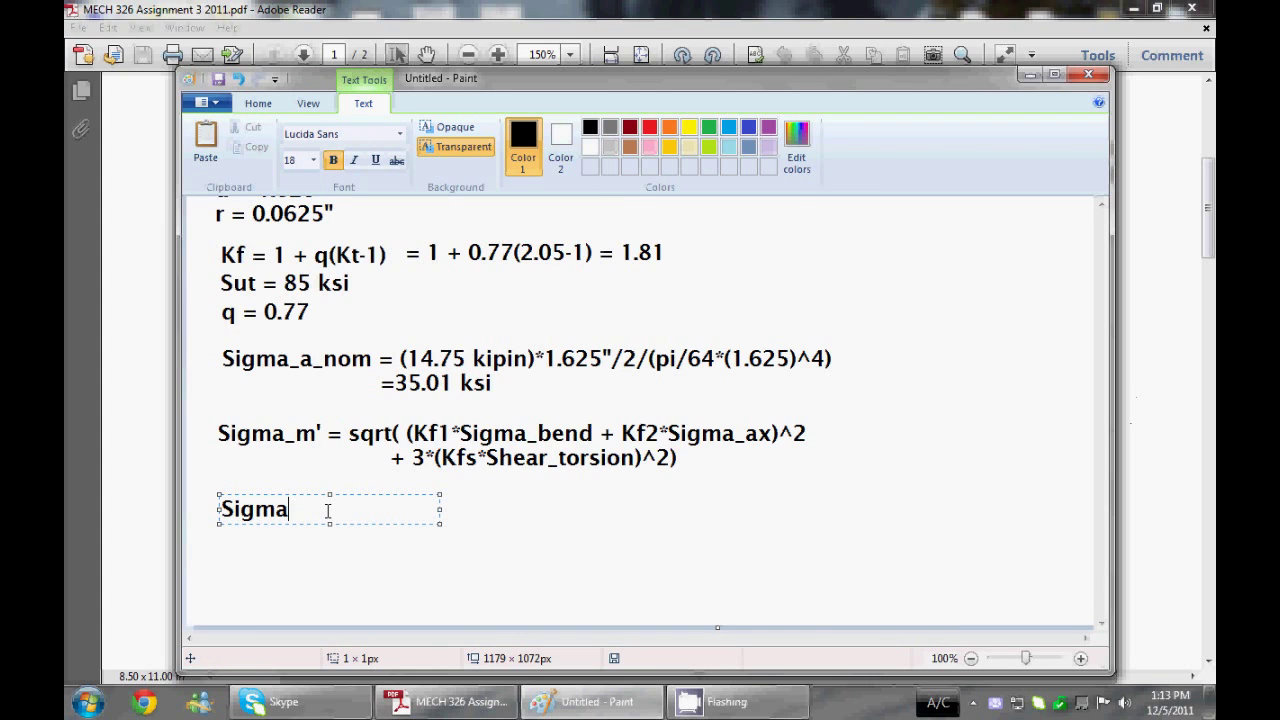
pyautogui.write("_a' =")
pyautogui.write('1.1')
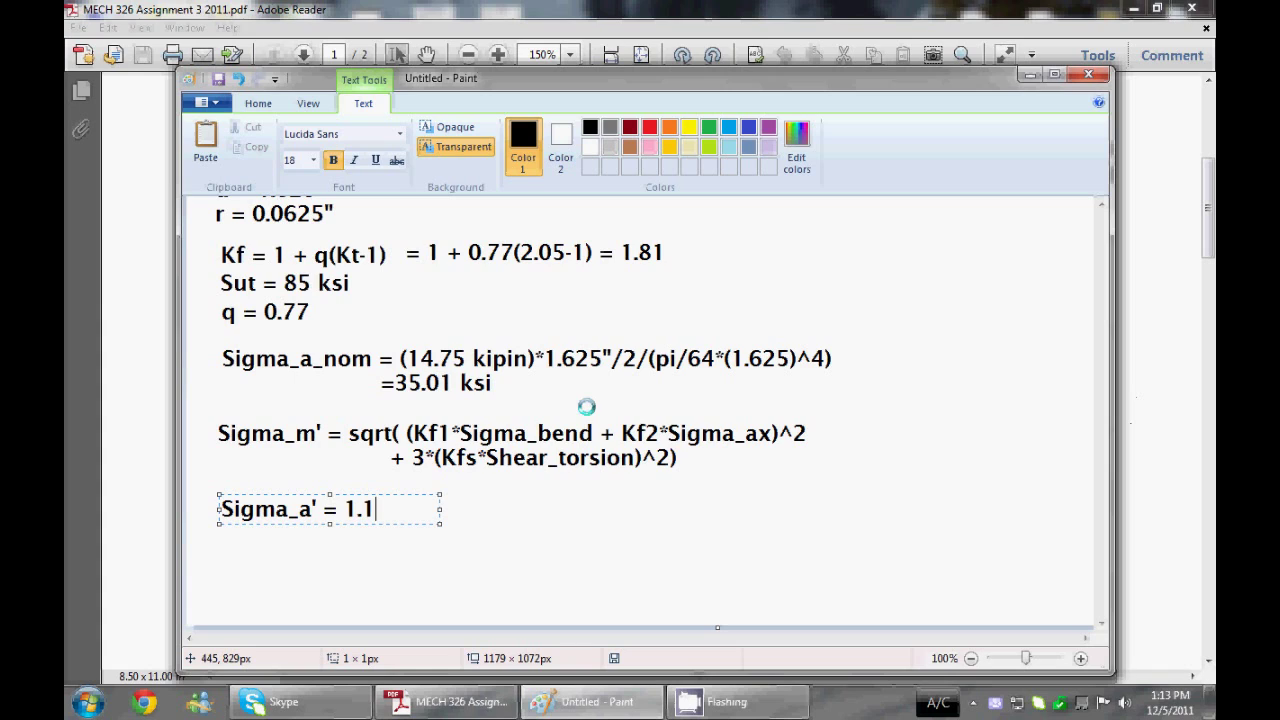
pyautogui.write('8*35.01ksi ')
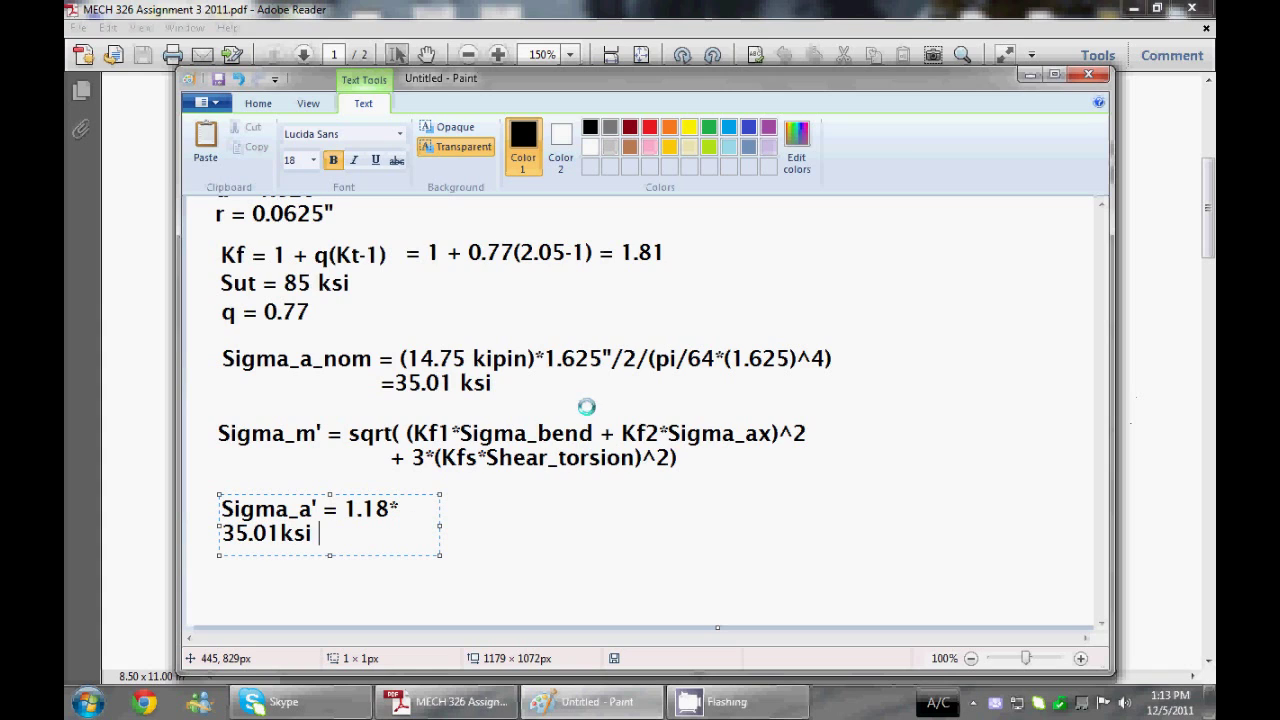
pyautogui.write('=')
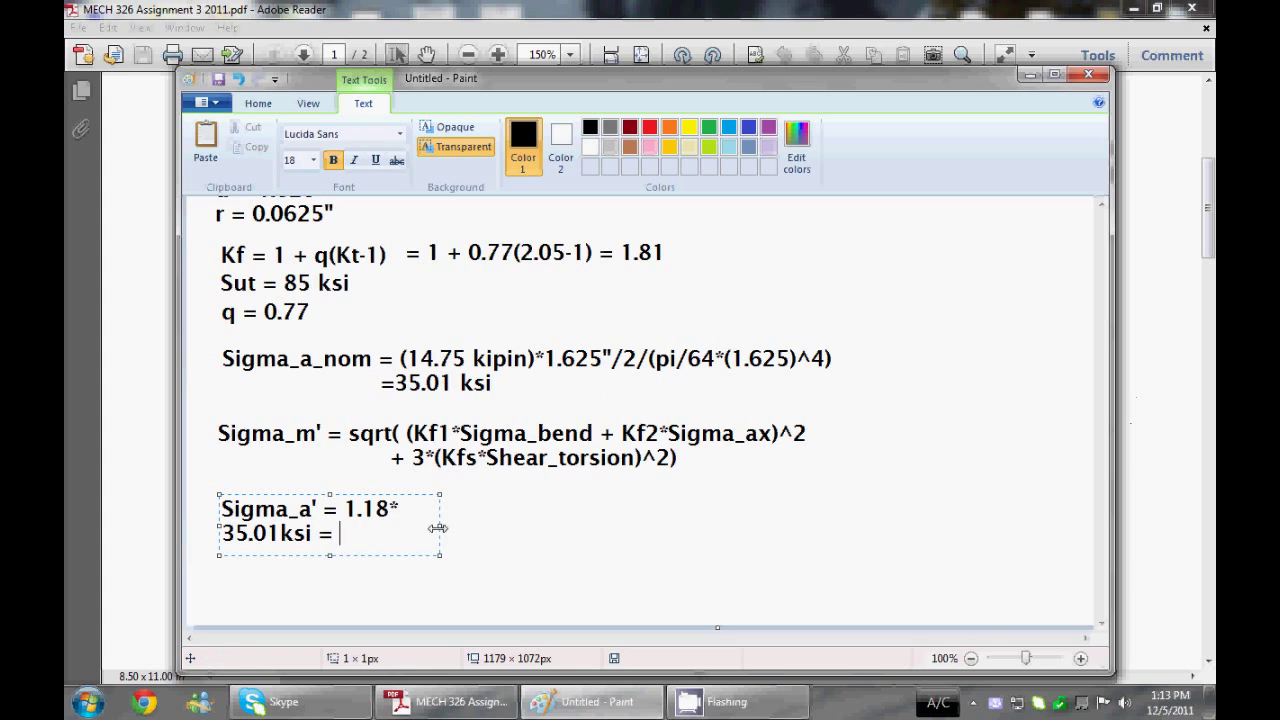
pyautogui.moveTo(438, 527); pyautogui.dragTo(616, 522)
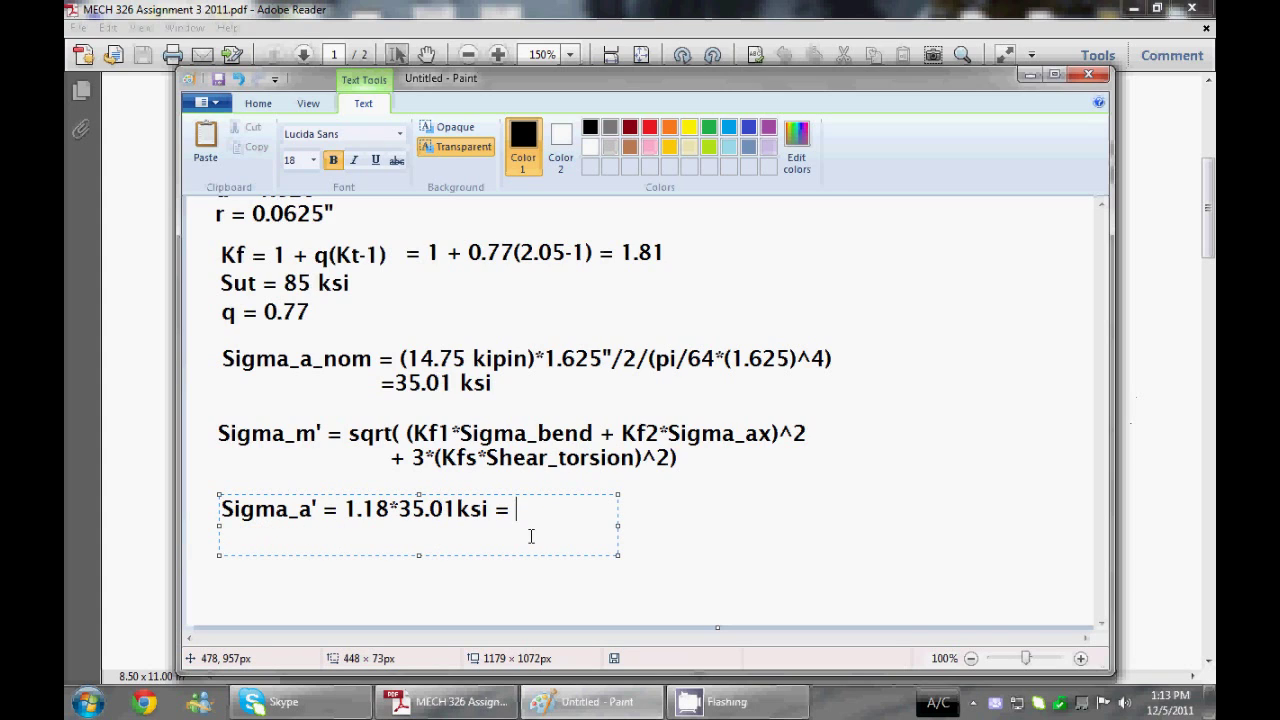
pyautogui.press('BackSpace')
pyautogui.press('BackSpace')
pyautogui.write('81')
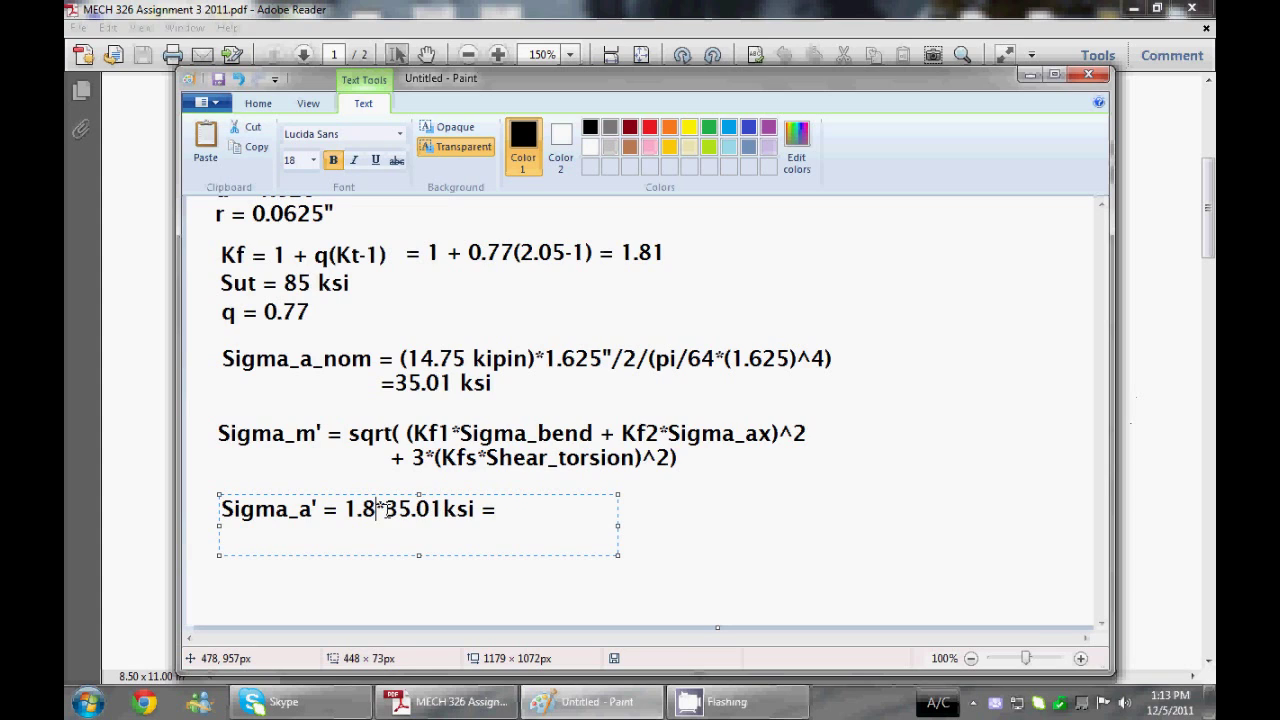
pyautogui.click(524, 510)
pyautogui.write('63.')
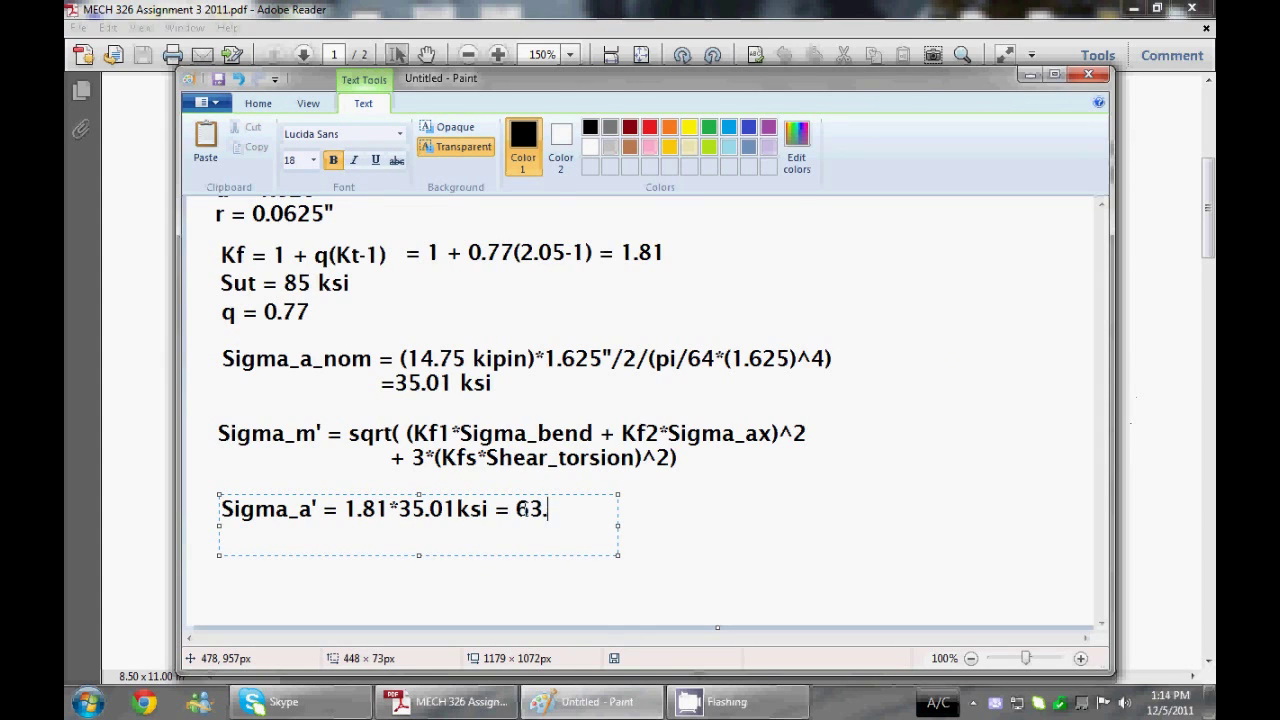
pyautogui.write('37ksi')
pyautogui.click(849, 397)
pyautogui.scroll(-2, 849, 397)
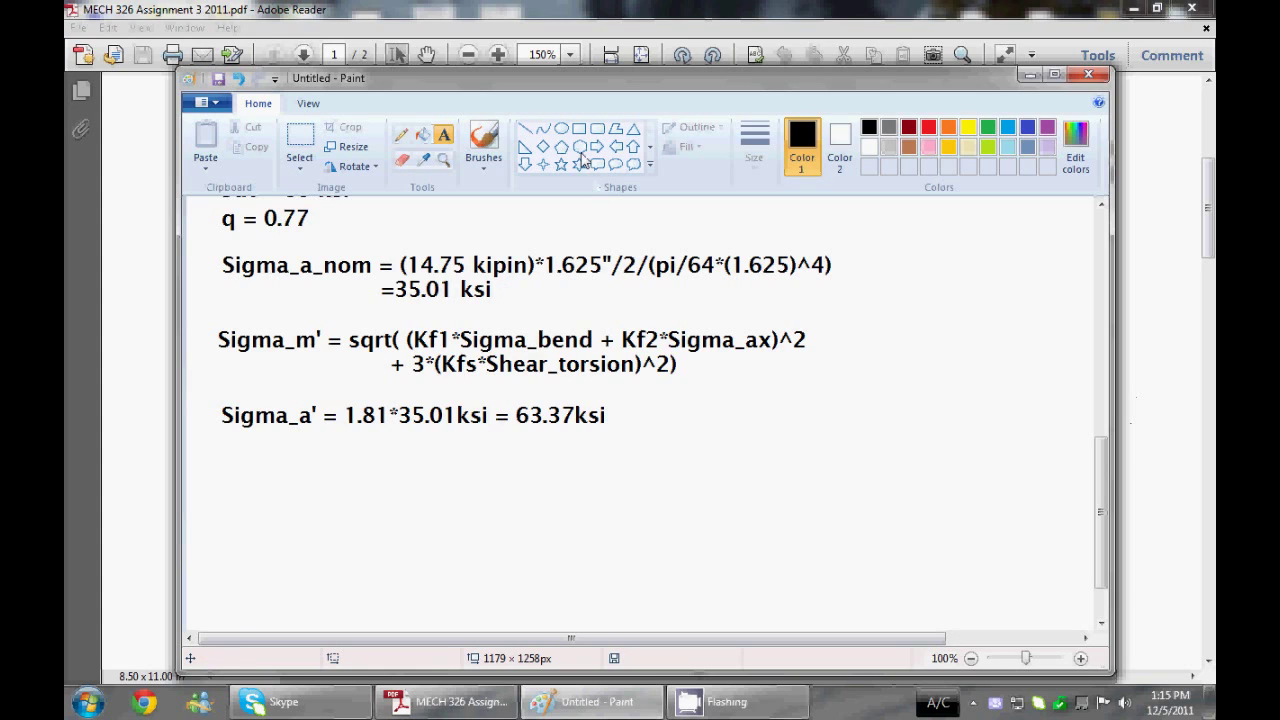
# Add the heading 'Mod Goodman:' below the Sigma_a' line
pyautogui.moveTo(630, 80); pyautogui.dragTo(647, 78)
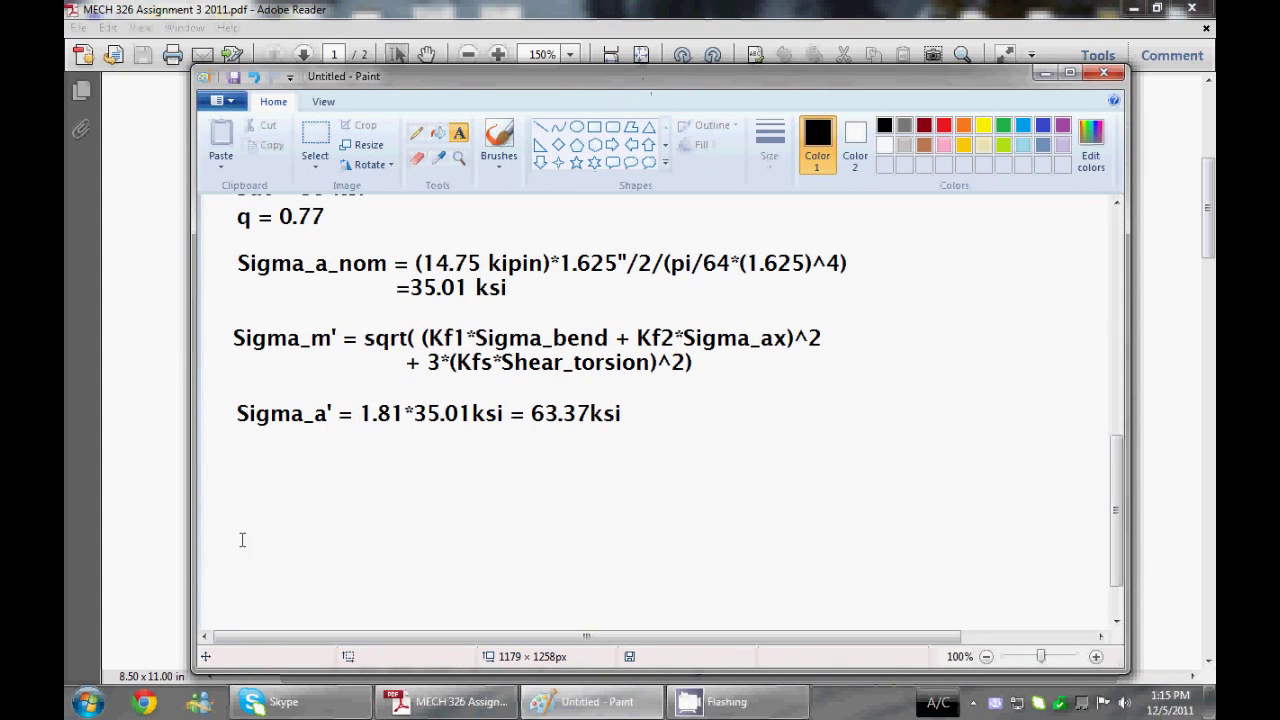
pyautogui.click(238, 452)
pyautogui.write('Go')
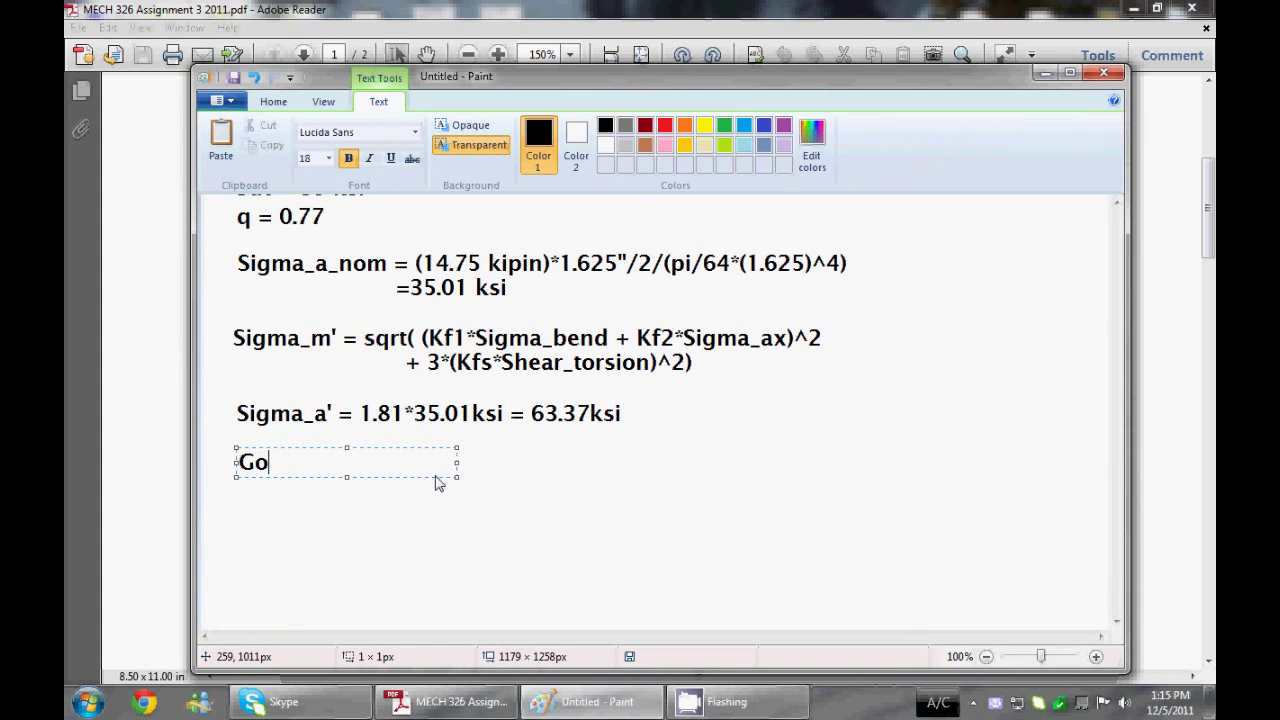
pyautogui.write('odman')
pyautogui.press('BackSpace')
pyautogui.press('BackSpace')
pyautogui.press('BackSpace')
pyautogui.press('BackSpace')
pyautogui.press('BackSpace')
pyautogui.press('BackSpace')
pyautogui.press('BackSpace')
pyautogui.write('Mod Fo')
pyautogui.press('BackSpace')
pyautogui.press('BackSpace')
pyautogui.write('Go')
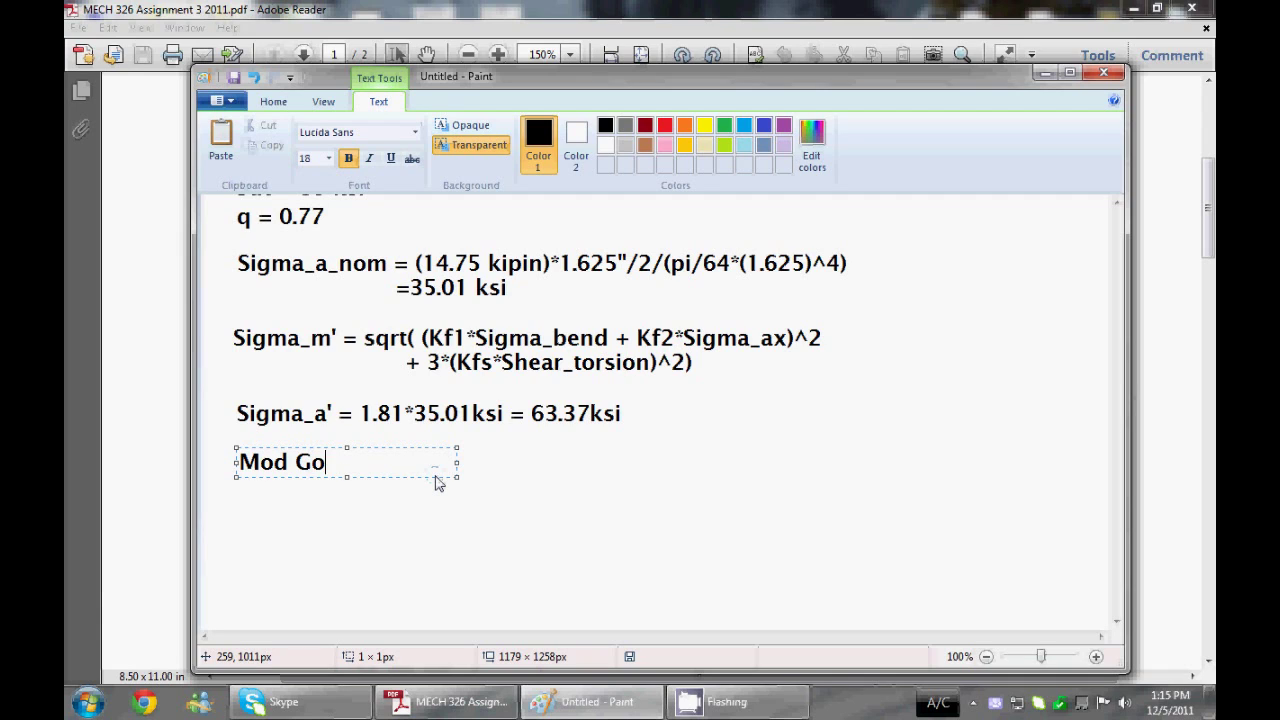
pyautogui.write('odman:')
pyautogui.click(507, 472)
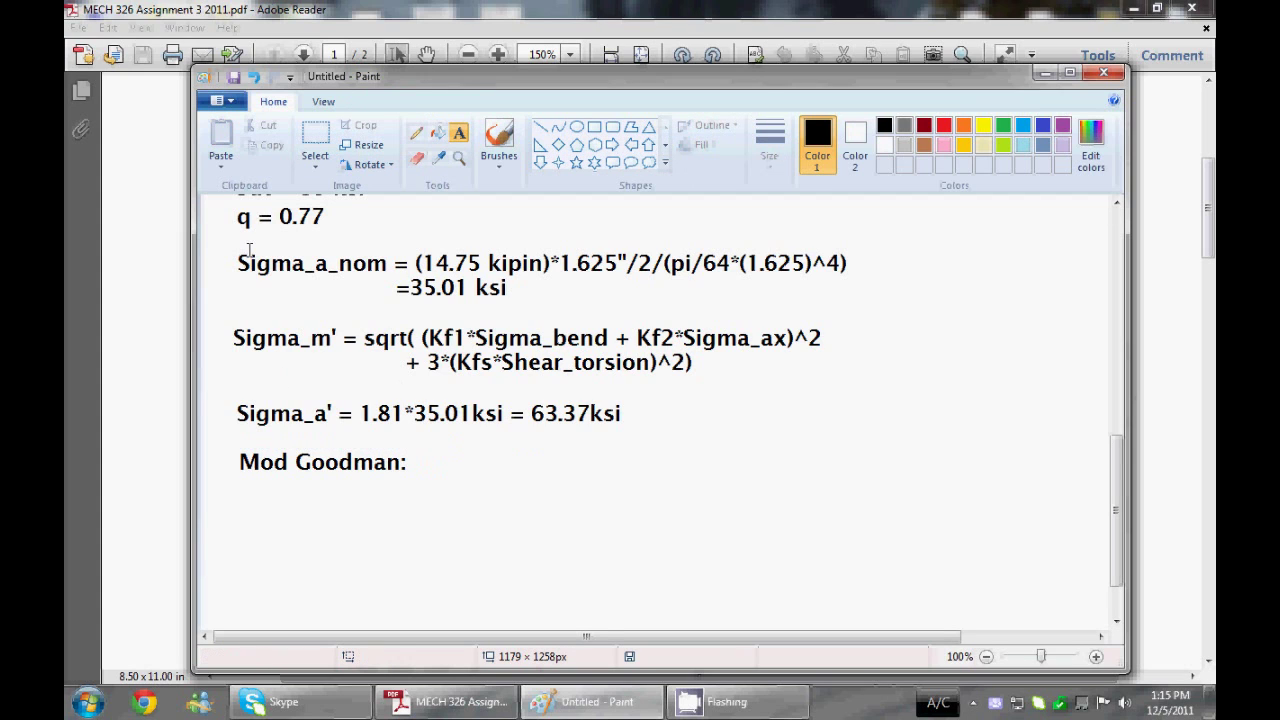
# Write Sig_a'/Se + Sig_m'/Sut = 1/n on one line beneath the heading
pyautogui.click(243, 497)
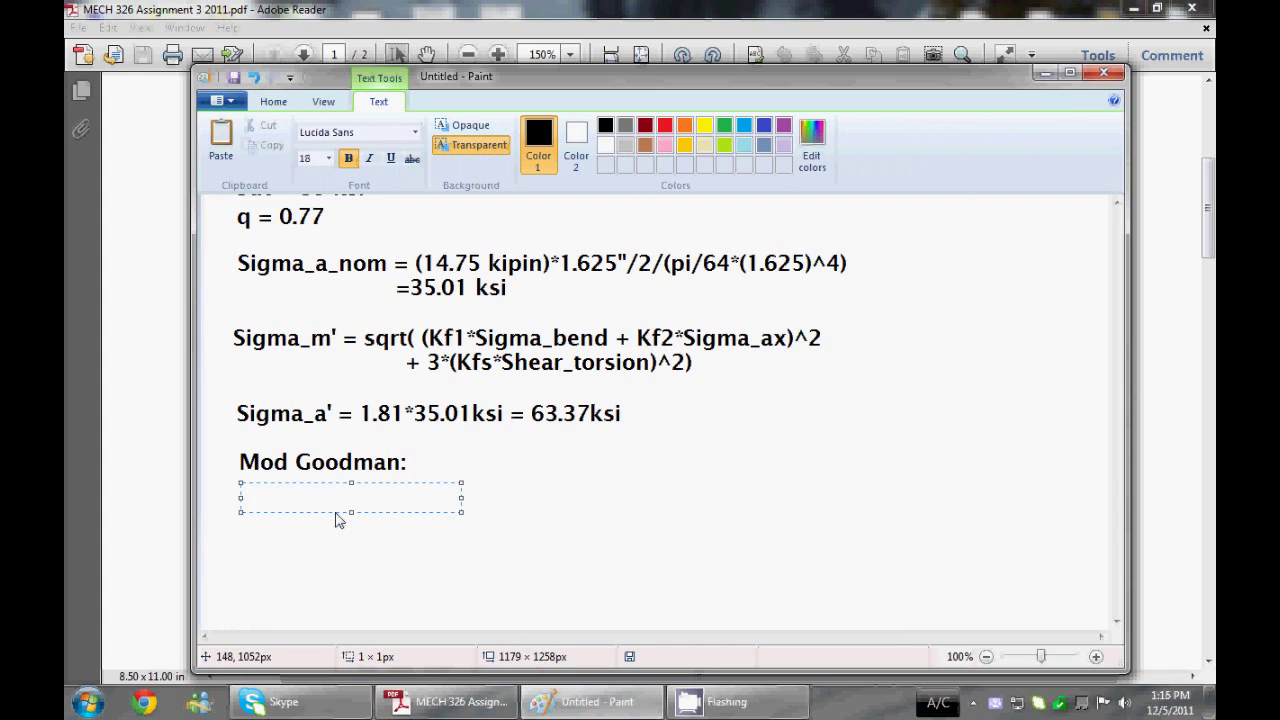
pyautogui.write('S')
pyautogui.press('BackSpace')
pyautogui.write("Sig_a'/Se +")
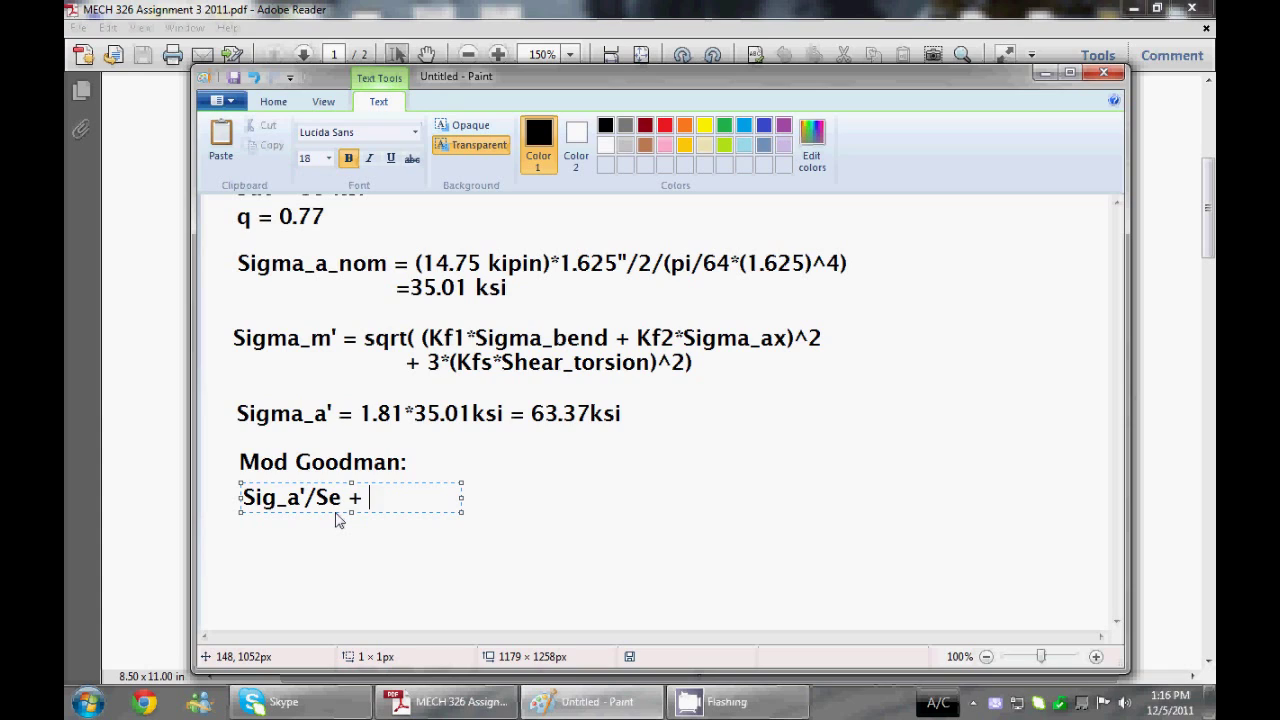
pyautogui.write(" Sig_m'/S")
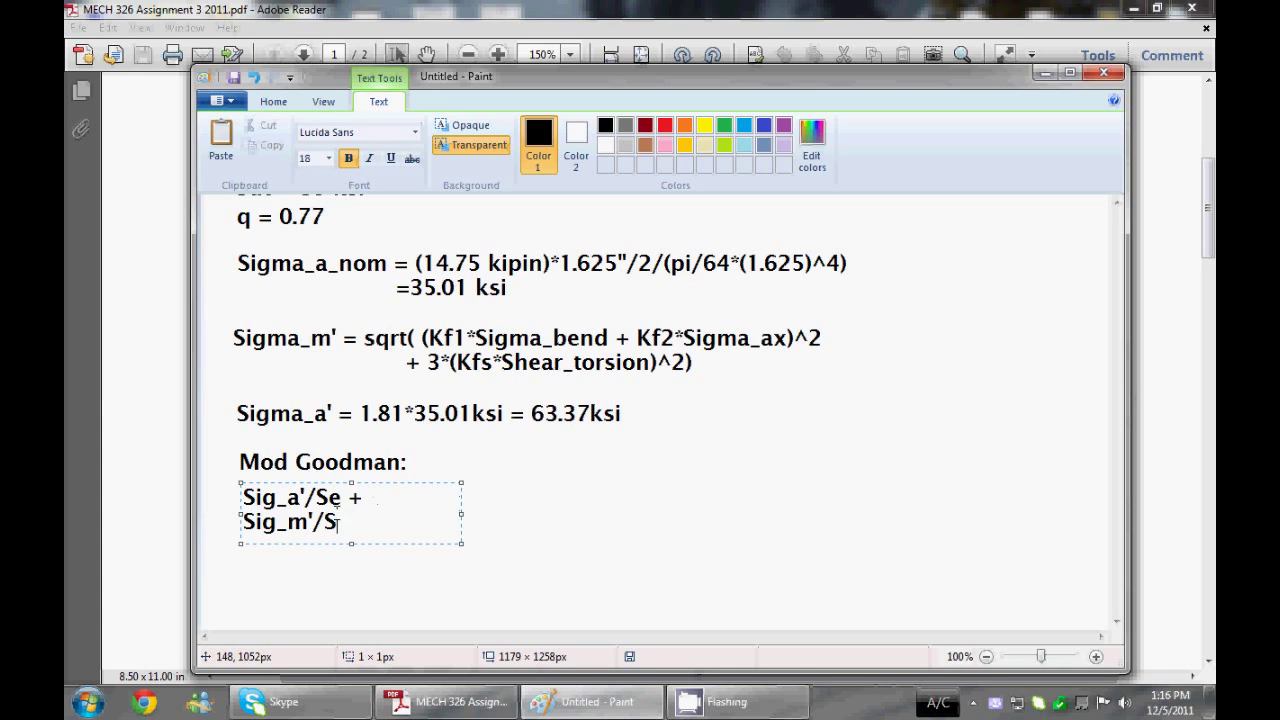
pyautogui.write('ut = 1/n')
pyautogui.moveTo(459, 516)
pyautogui.mouseDown()
pyautogui.moveTo(663, 517)
pyautogui.moveTo(700, 505)
pyautogui.mouseUp()
pyautogui.click(777, 397)
pyautogui.click(650, 8)
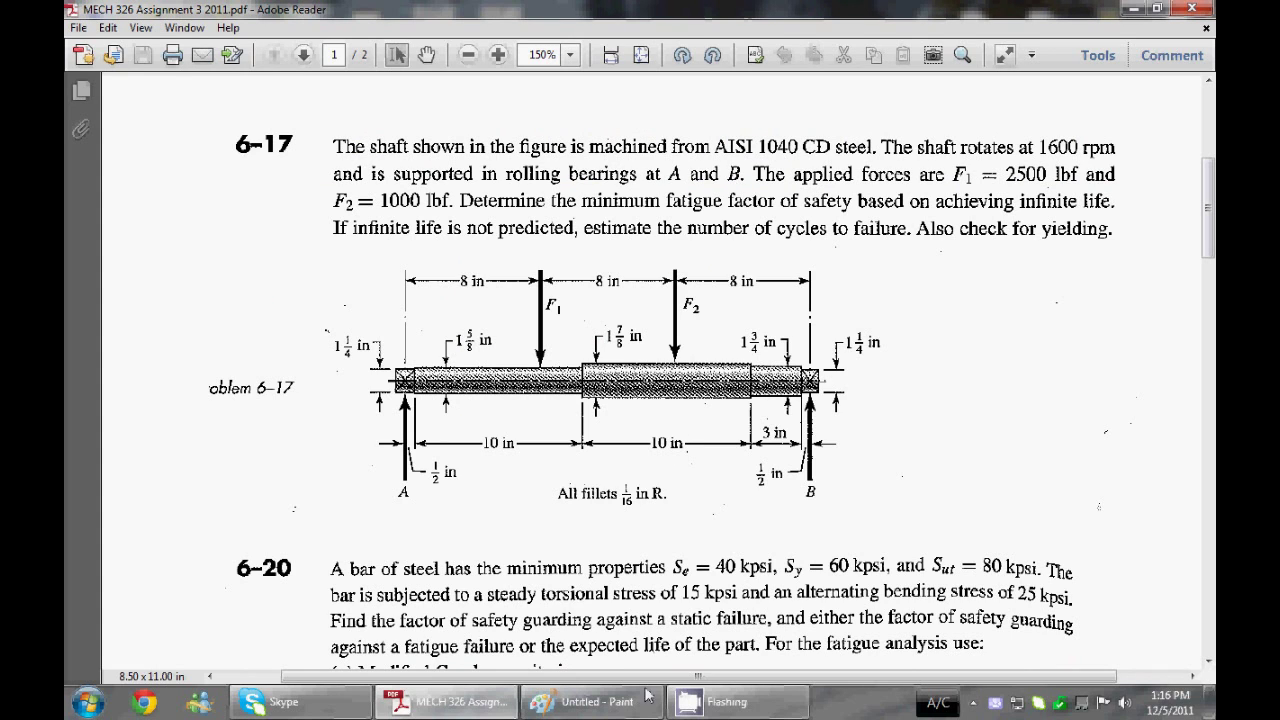
# Return to the Paint worksheet after viewing problem 6-17 in the PDF
pyautogui.moveTo(597, 703)
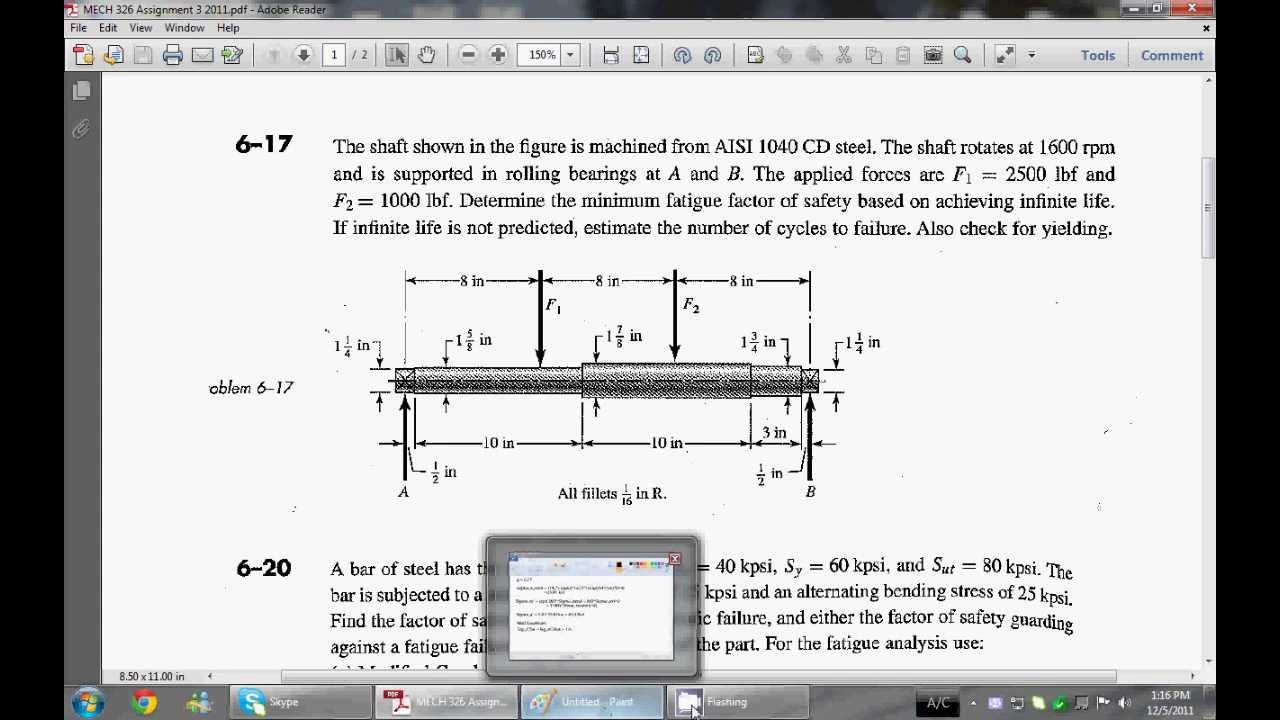
pyautogui.click(595, 703)
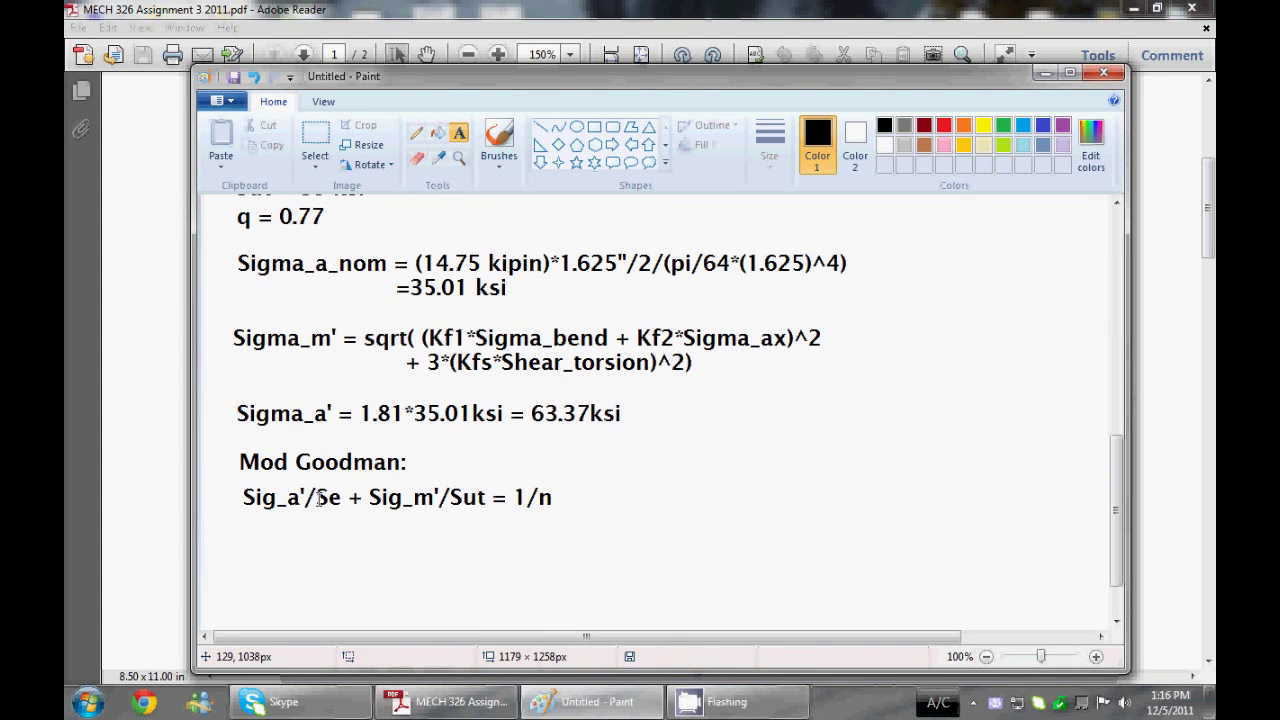
# Discard stray empty text boxes and begin Se' = to the right of Mod Goodman:
pyautogui.moveTo(316, 486); pyautogui.dragTo(537, 511)
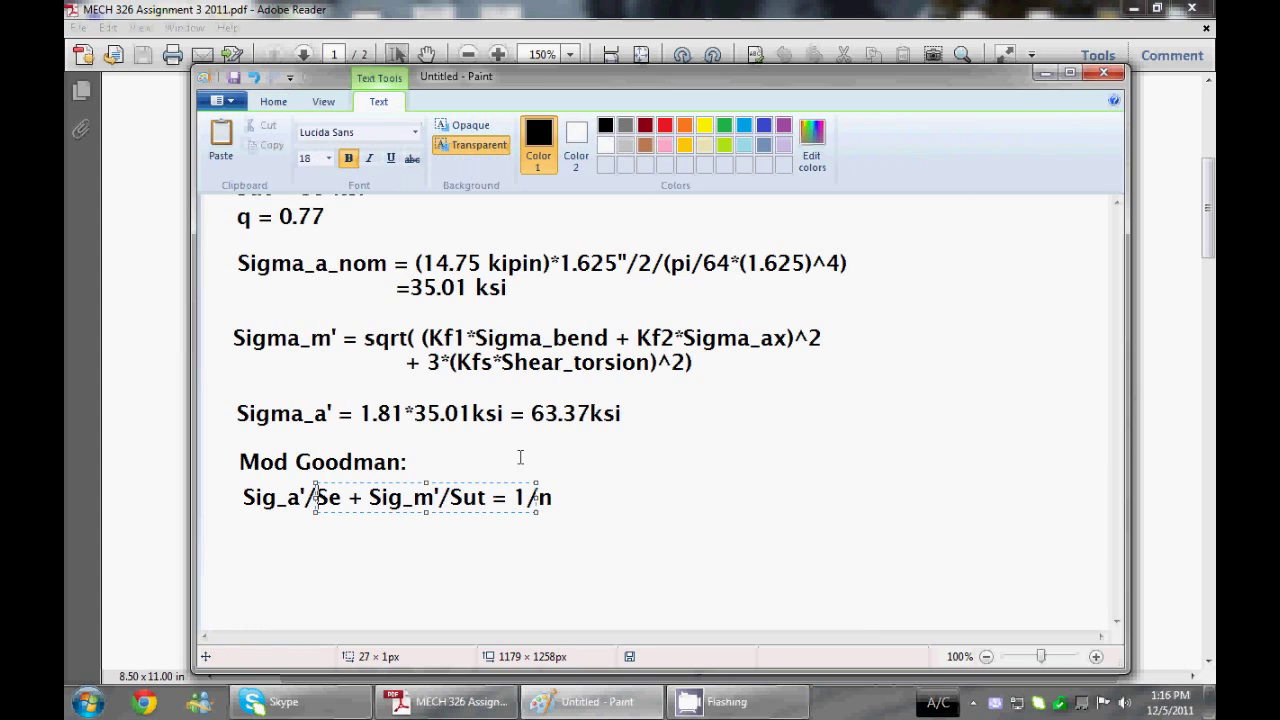
pyautogui.click(606, 500)
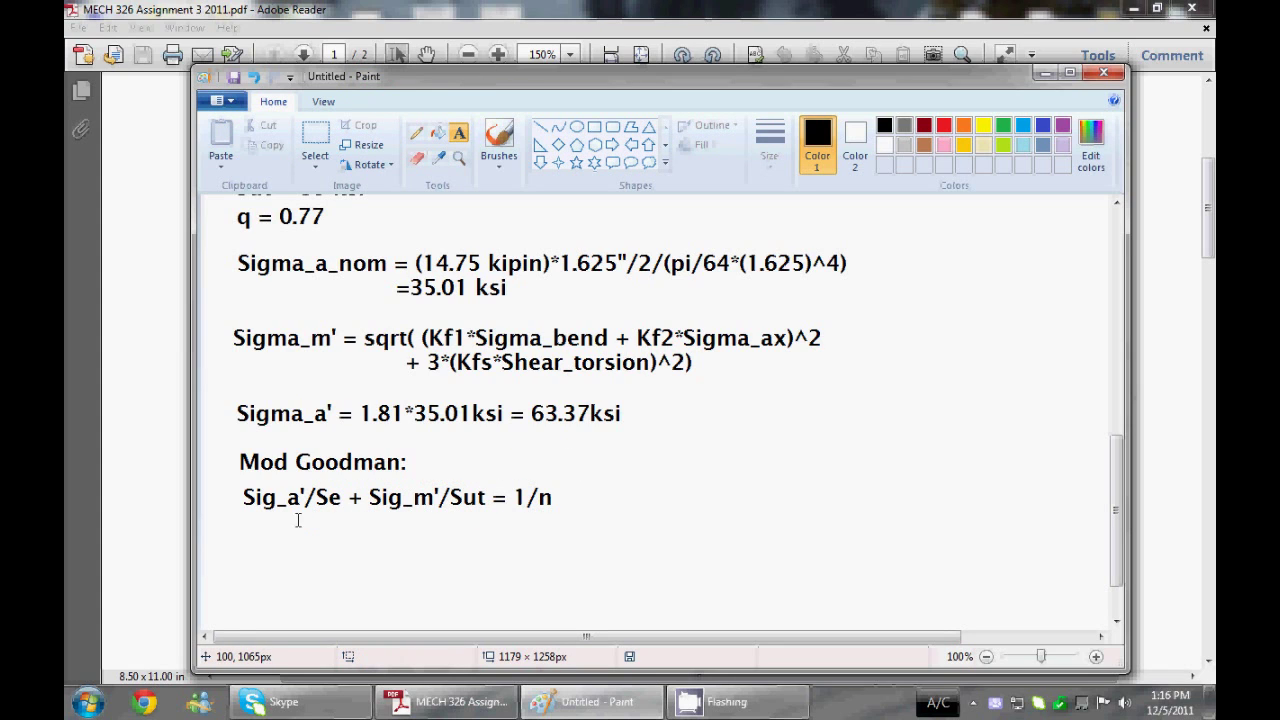
pyautogui.click(246, 537)
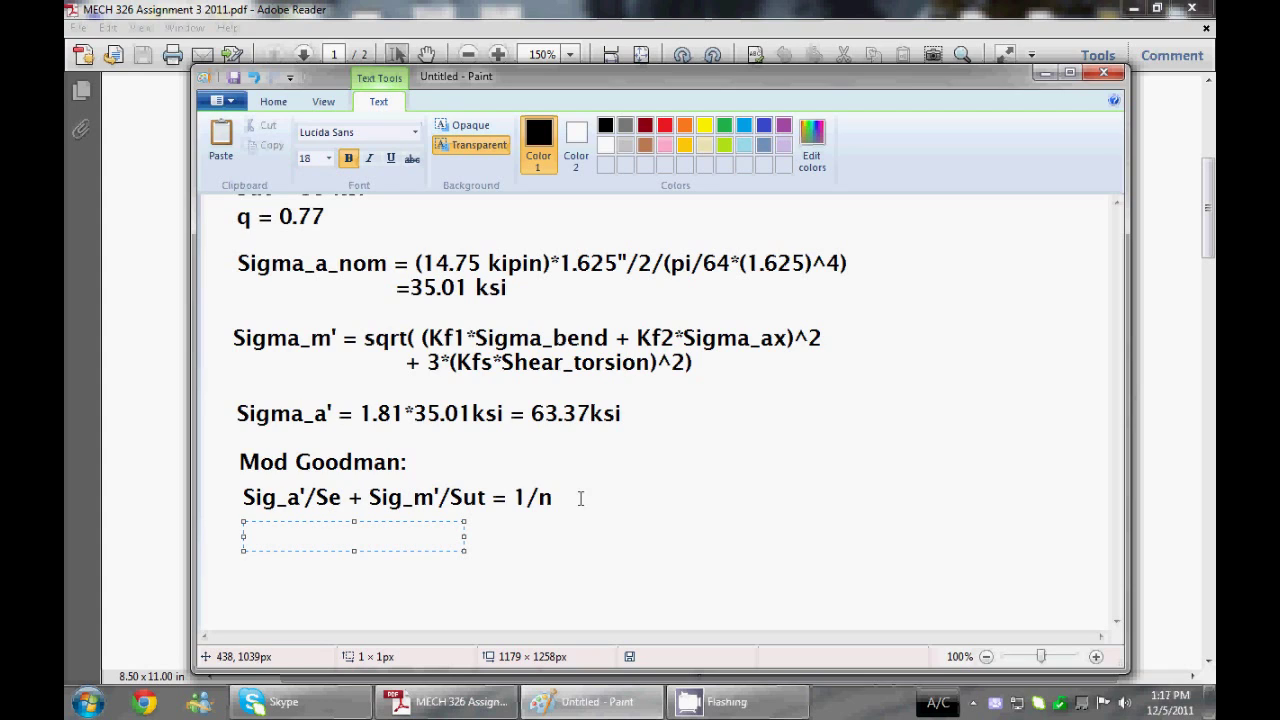
pyautogui.click(650, 463)
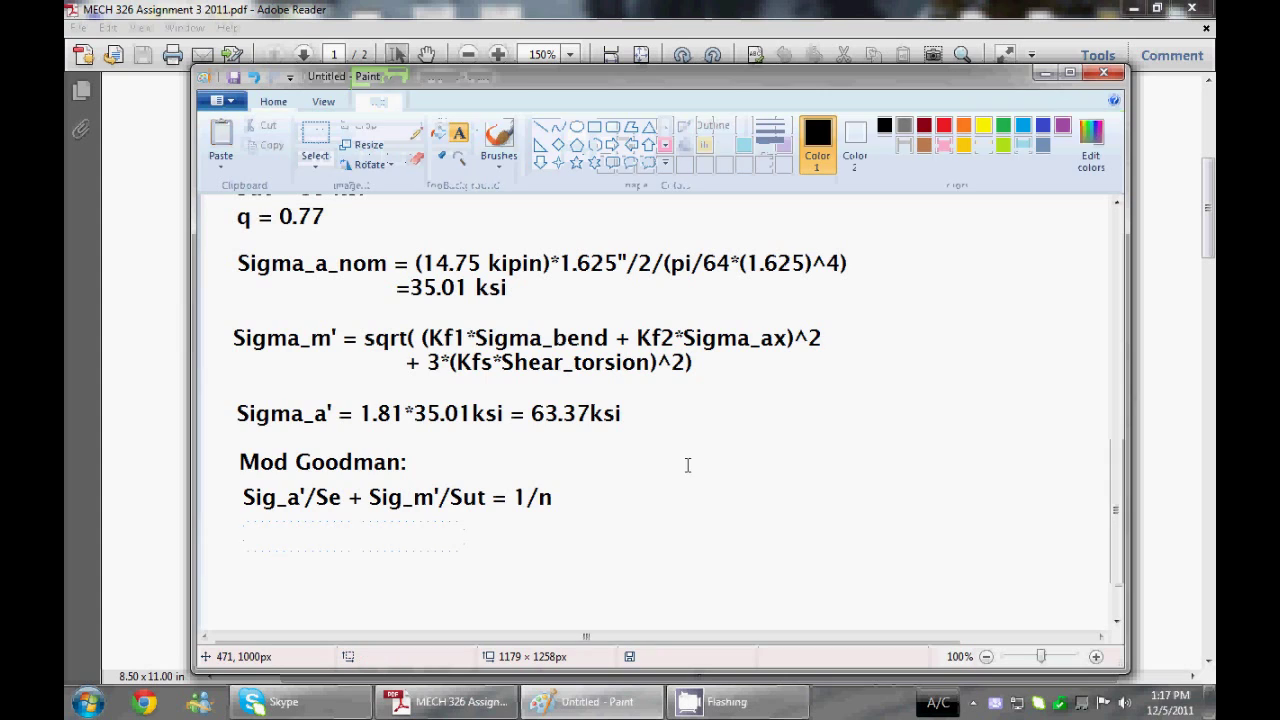
pyautogui.click(621, 465)
pyautogui.write("Se'")
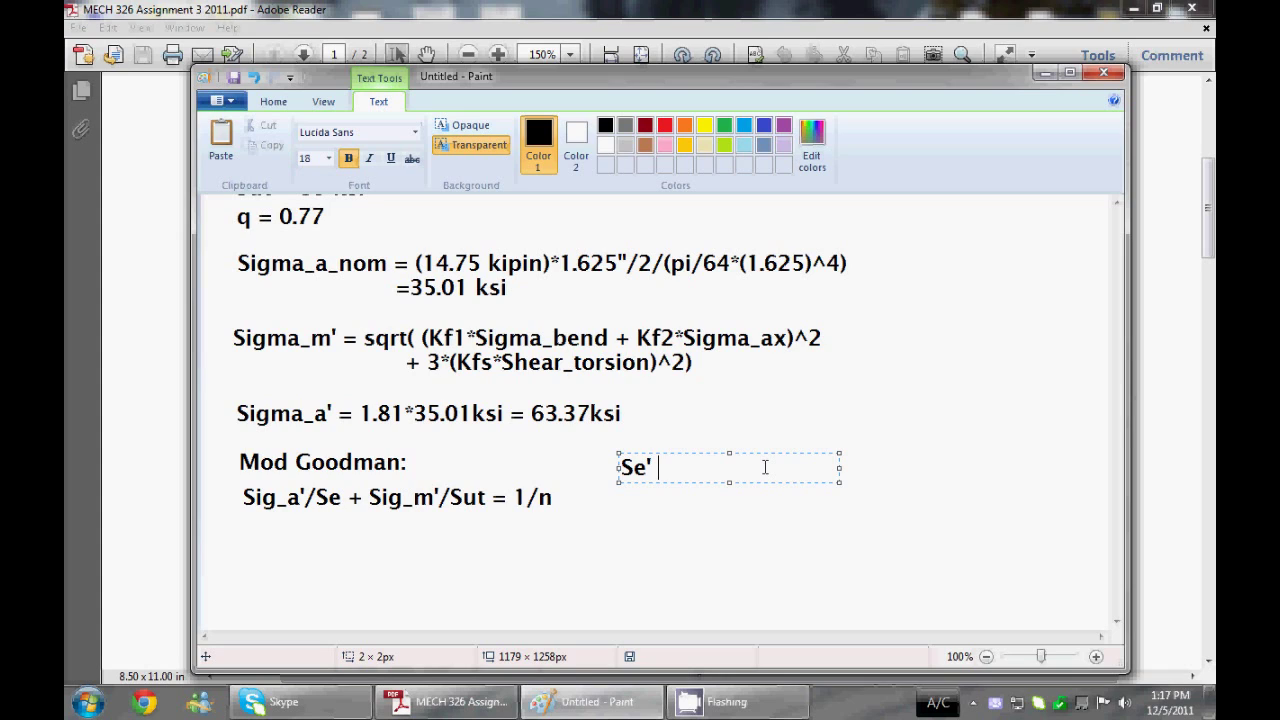
pyautogui.write(' =')
# Complete the line as Se' = 0.5*Sut
pyautogui.write('0.5*Sut')
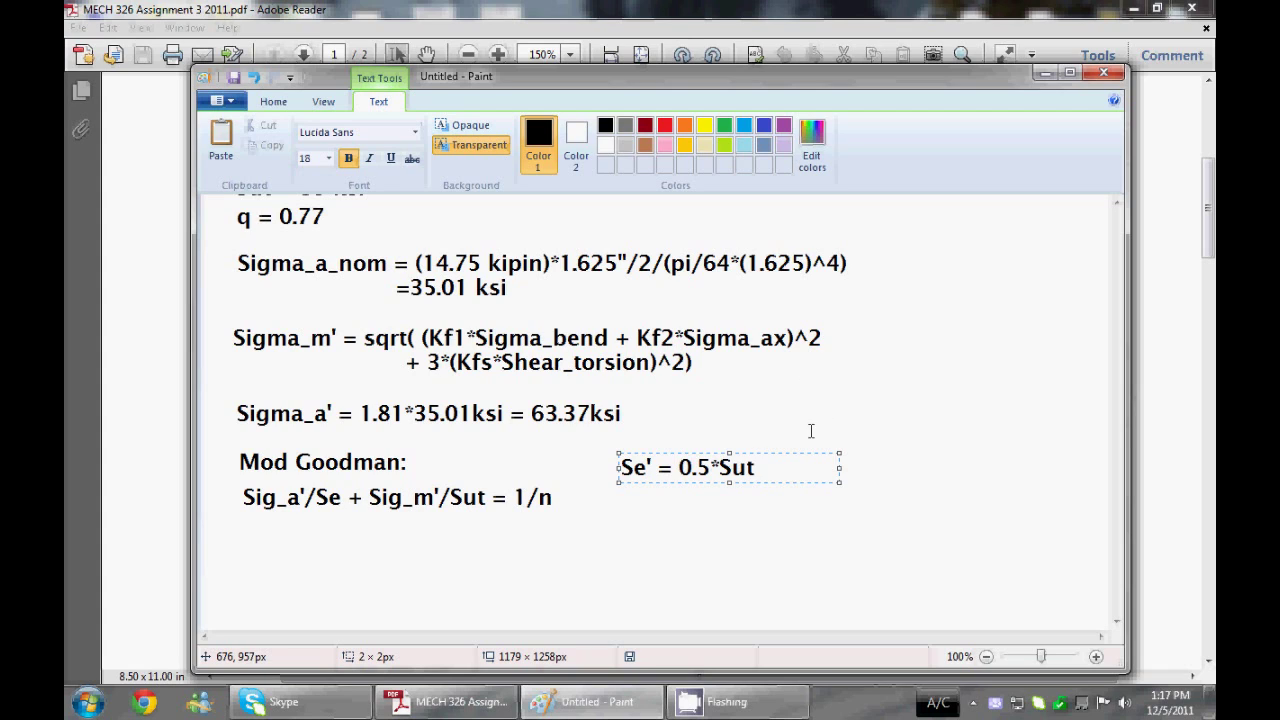
pyautogui.click(969, 363)
pyautogui.scroll(3, 776, 385)
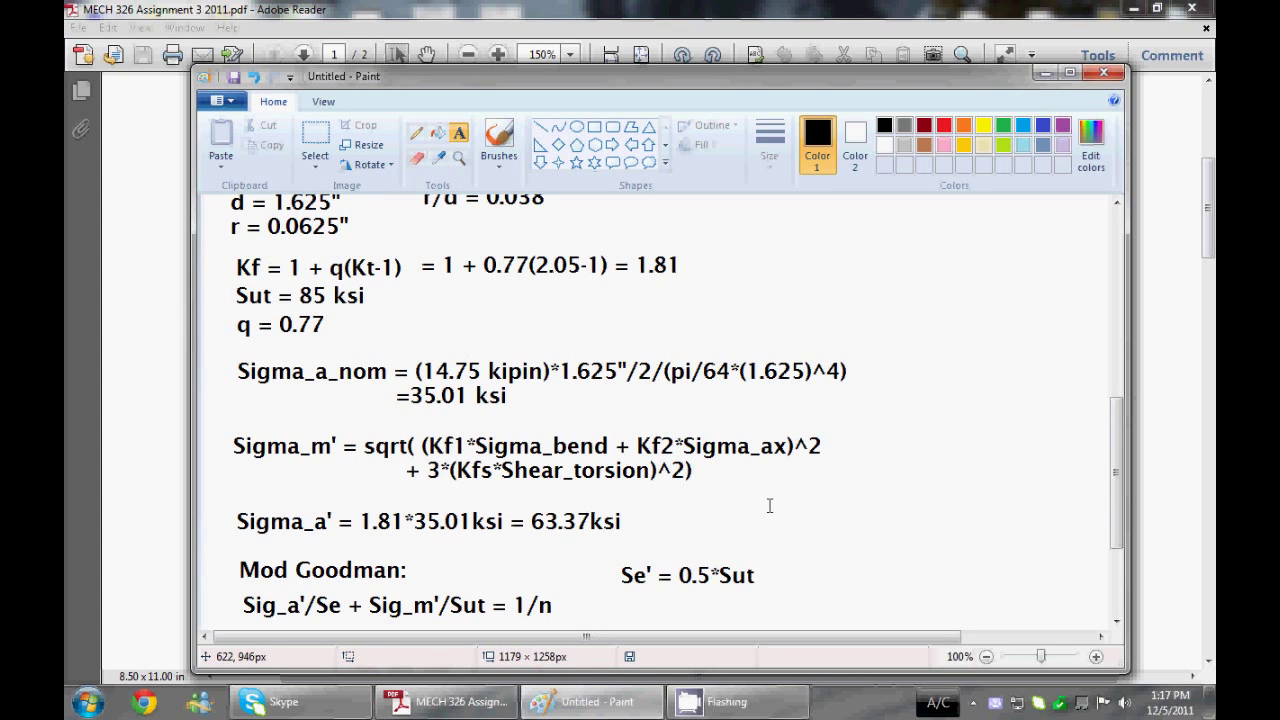
pyautogui.scroll(-3, 769, 506)
# Add the result '= 42.5 ksi' on the line below Se' = 0.5*Sut
pyautogui.click(658, 492)
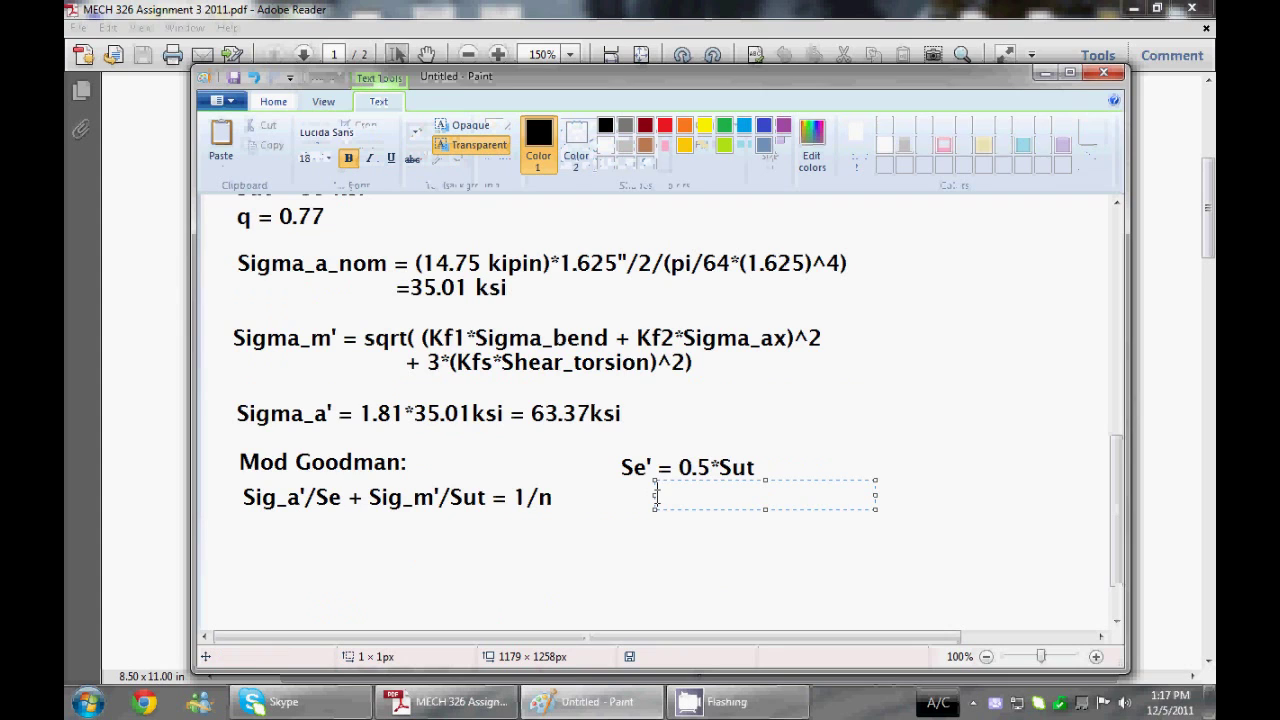
pyautogui.write('= ')
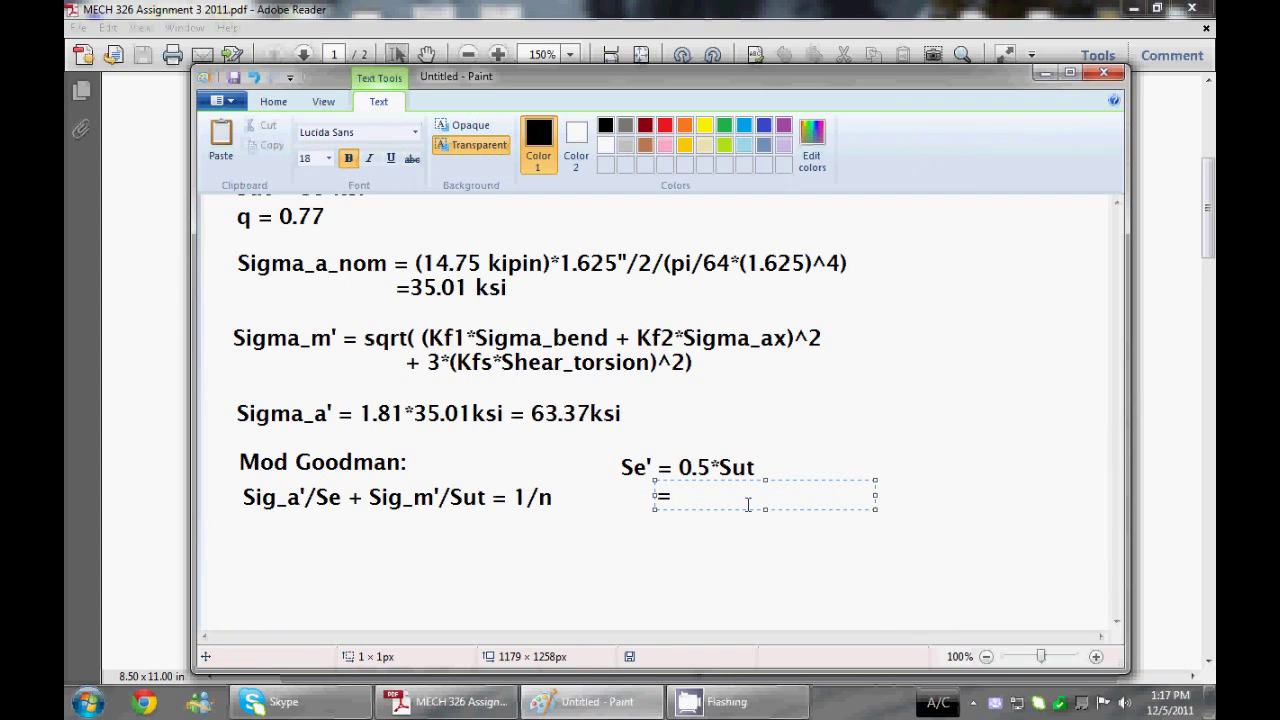
pyautogui.write('42.5 ksi')
pyautogui.click(789, 450)
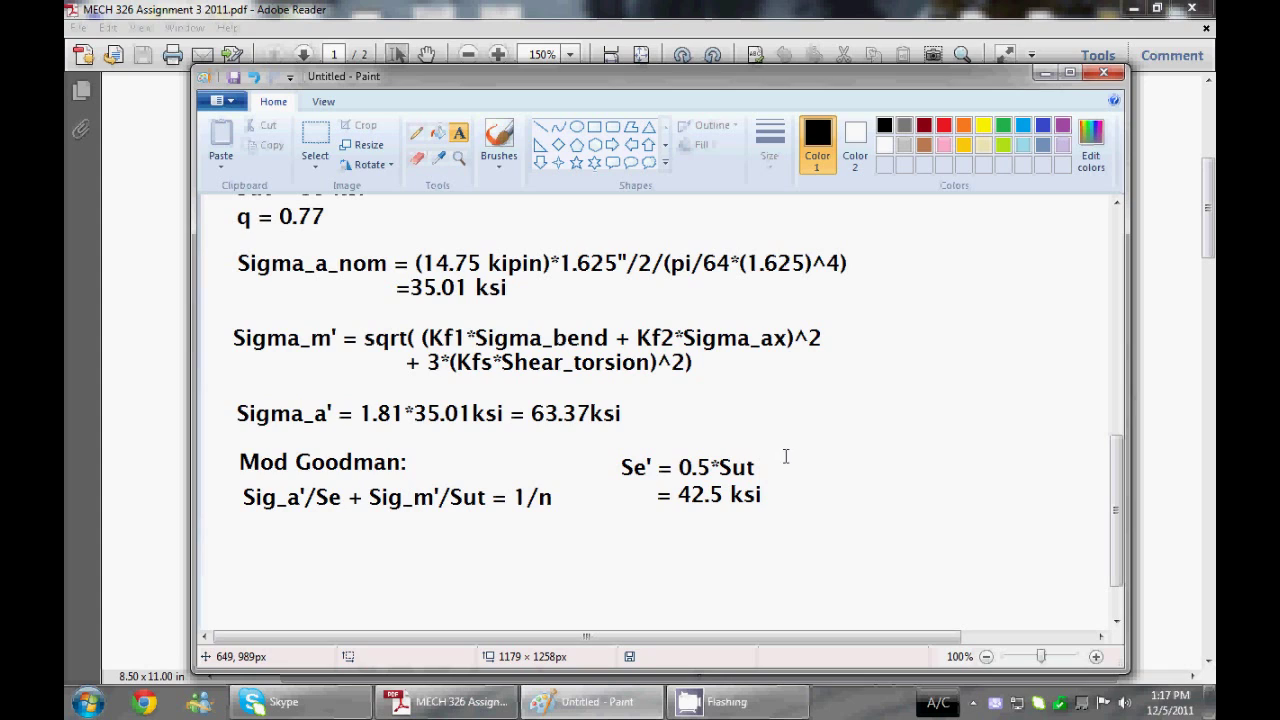
pyautogui.click(804, 460)
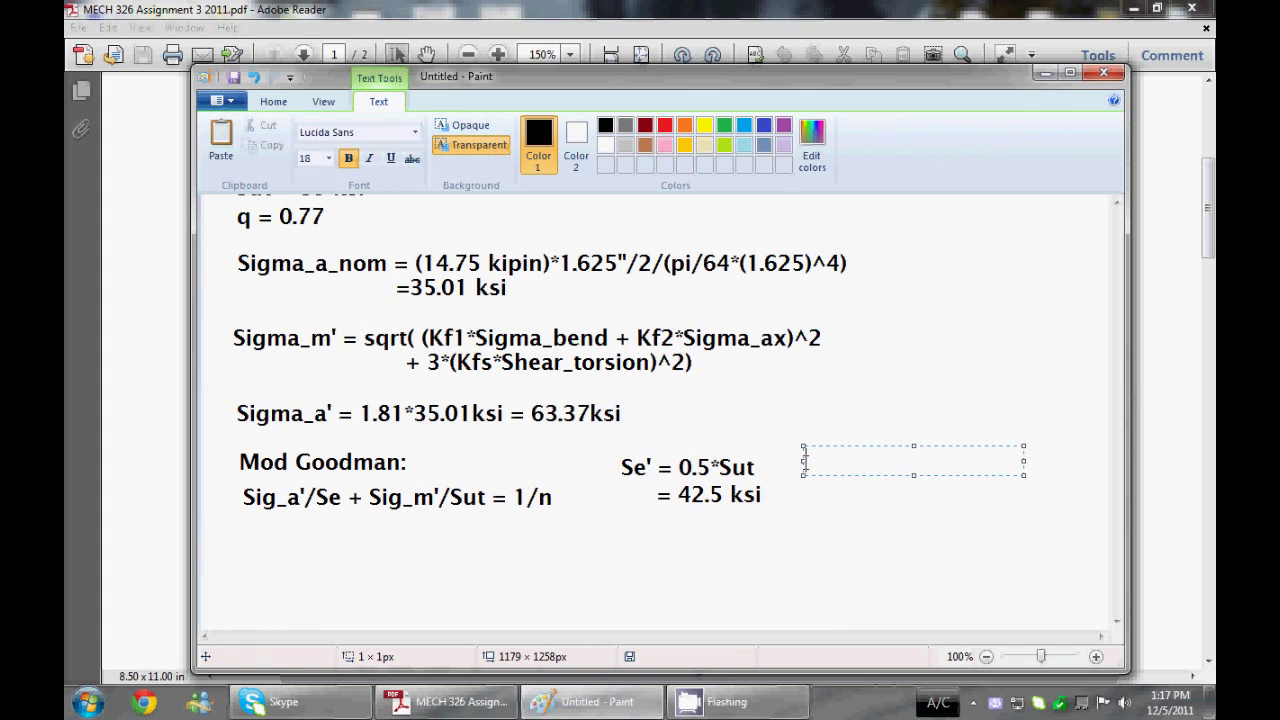
# Type the surface factor formula ka = a*Sut^b beside the Se' calculation
pyautogui.write('ka = a*Sut^')
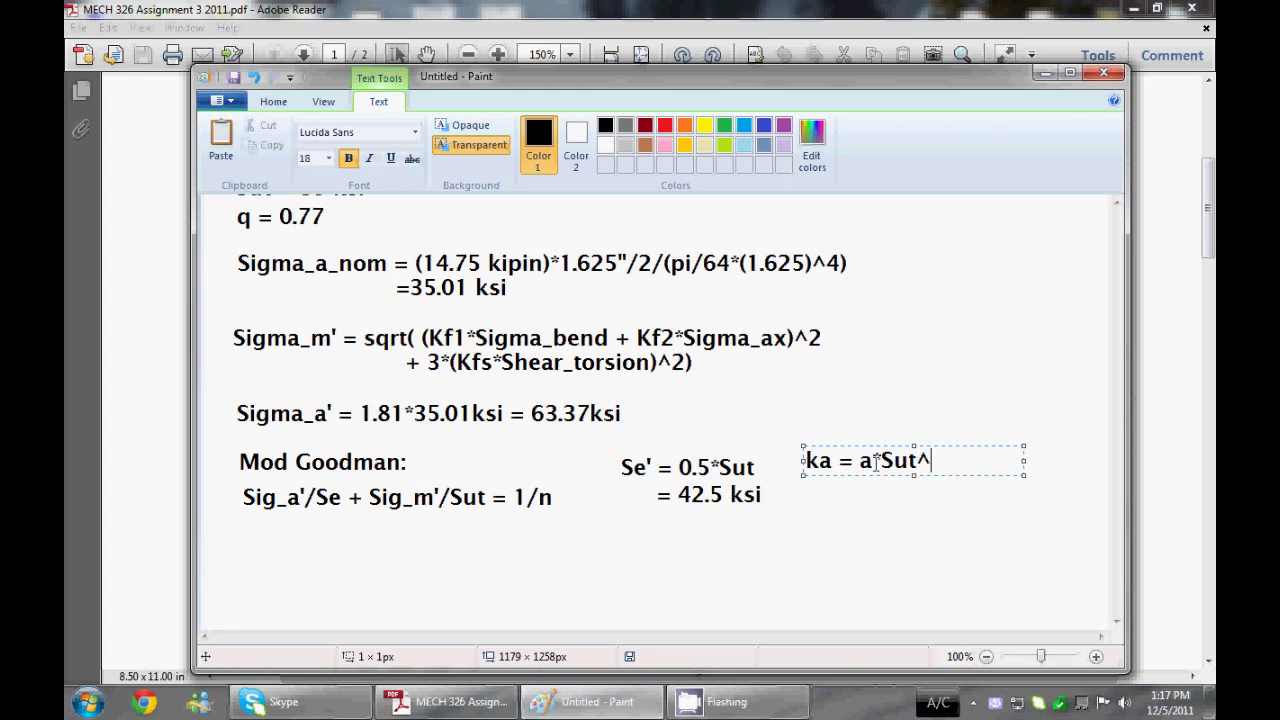
pyautogui.write('b')
pyautogui.hotkey('alt', 'Tab')
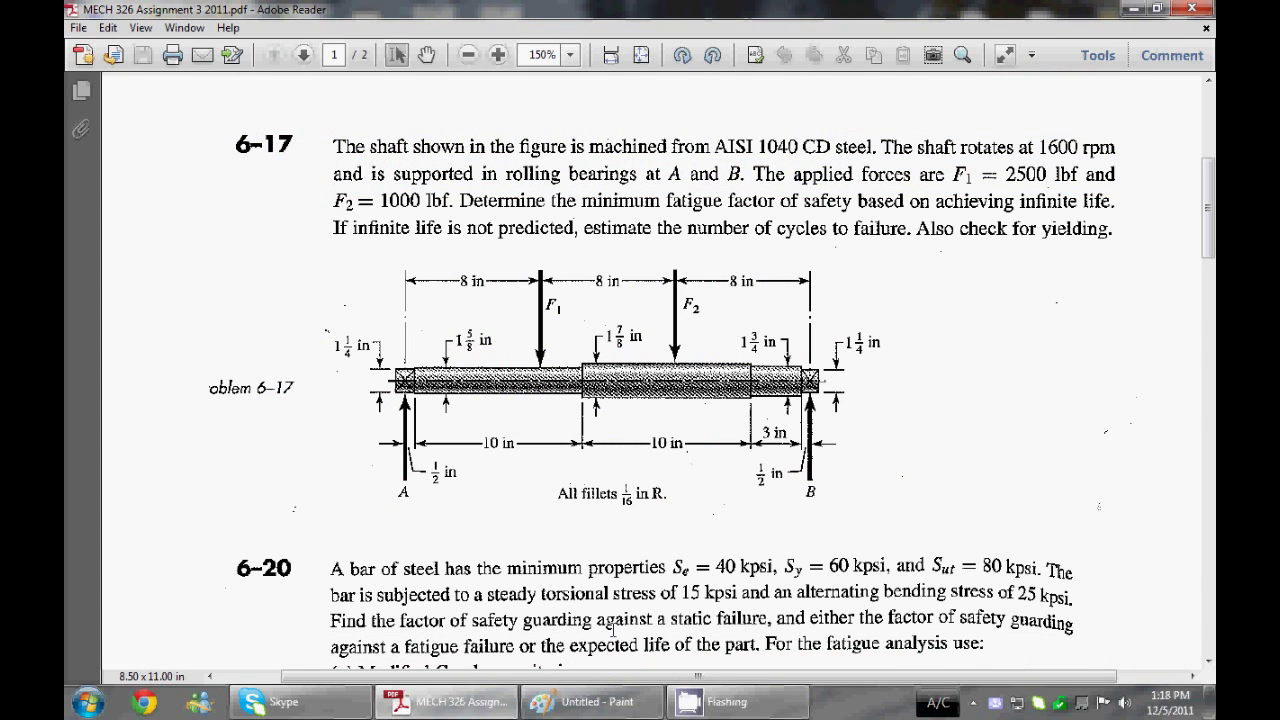
pyautogui.click(590, 701)
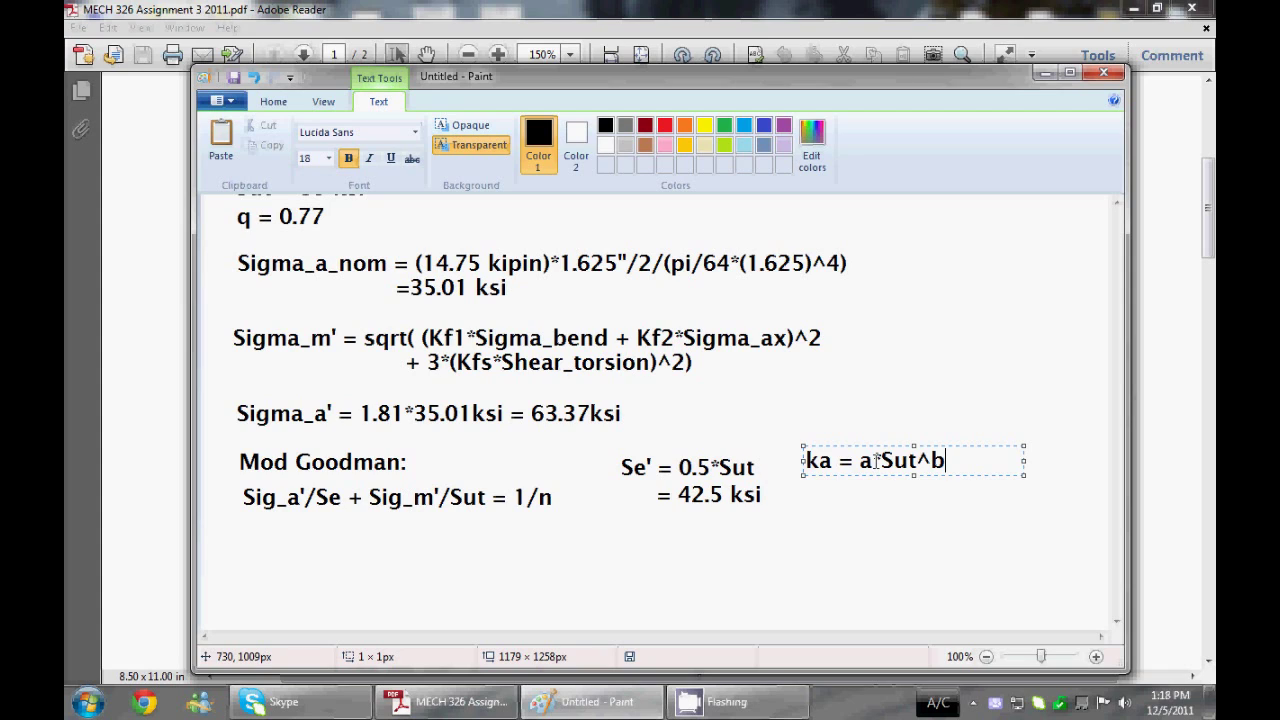
# Start a new line beneath ka = a*Sut^b in the ka text box, reading =2.7*
pyautogui.press('Return')
pyautogui.press('BackSpace')
pyautogui.press('BackSpace')
pyautogui.press('BackSpace')
pyautogui.press('BackSpace')
pyautogui.press('BackSpace')
pyautogui.press('BackSpace')
pyautogui.write('=2.')
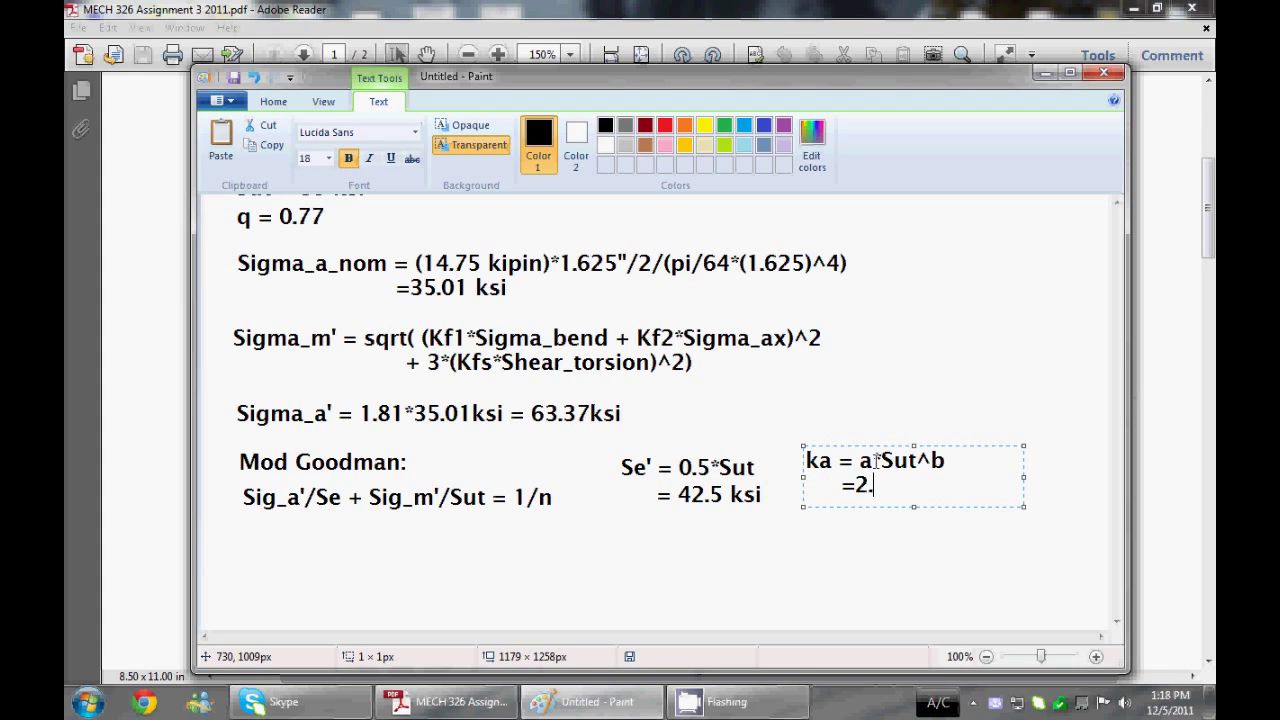
pyautogui.write('7*')
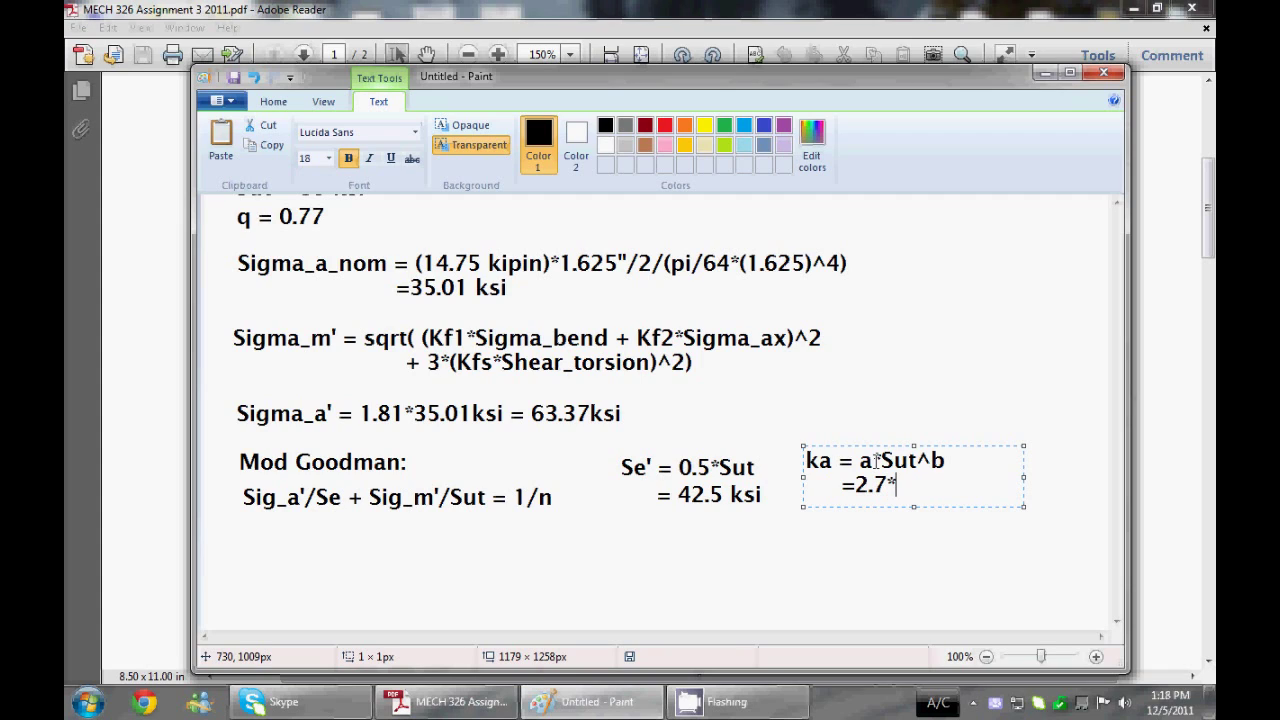